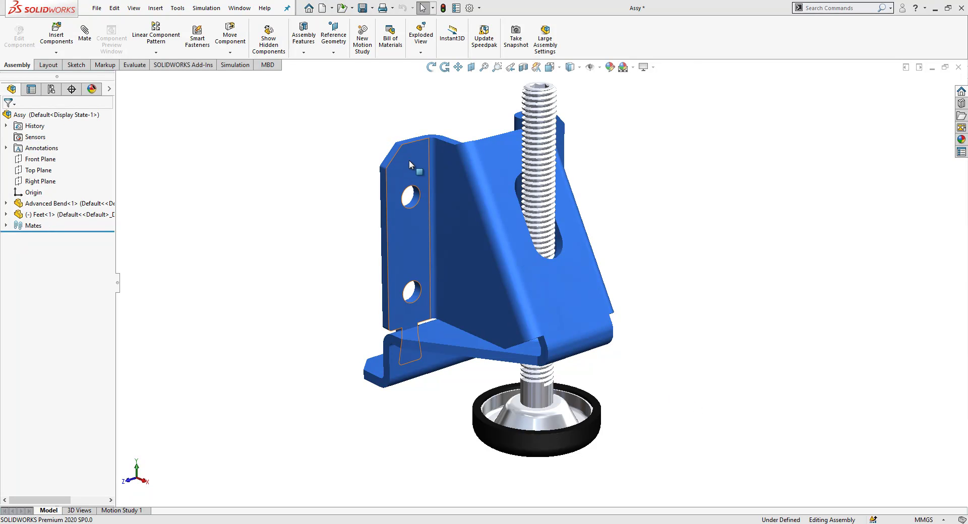
# Create a new part document (Part6) and select its Front Plane
pyautogui.click(321, 8)
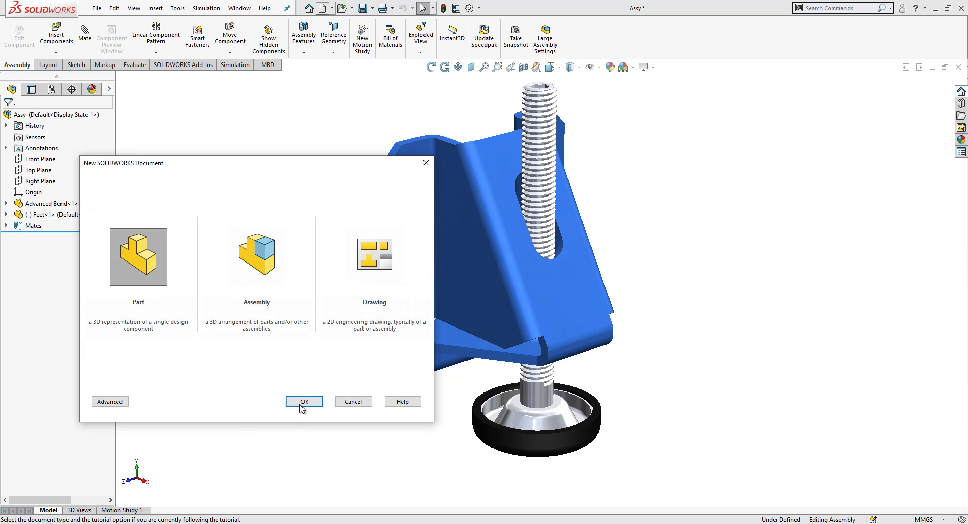
pyautogui.click(301, 406)
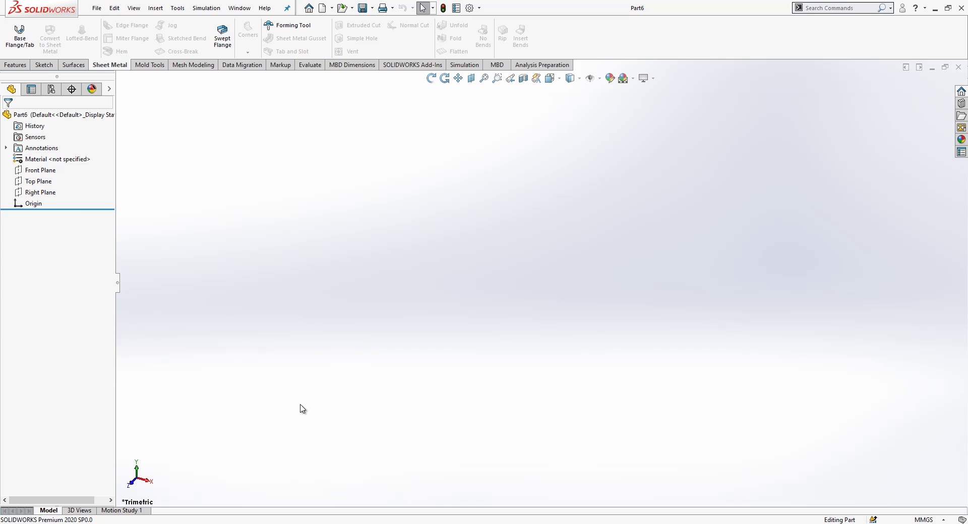
pyautogui.click(50, 173)
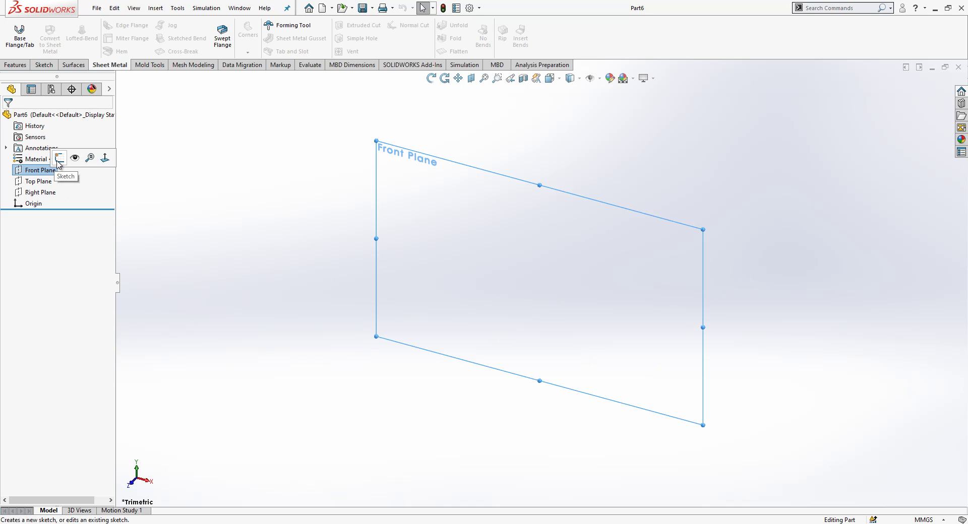
# Sketch a three-line Z profile on the Front Plane with a horizontal top line
pyautogui.click(58, 159)
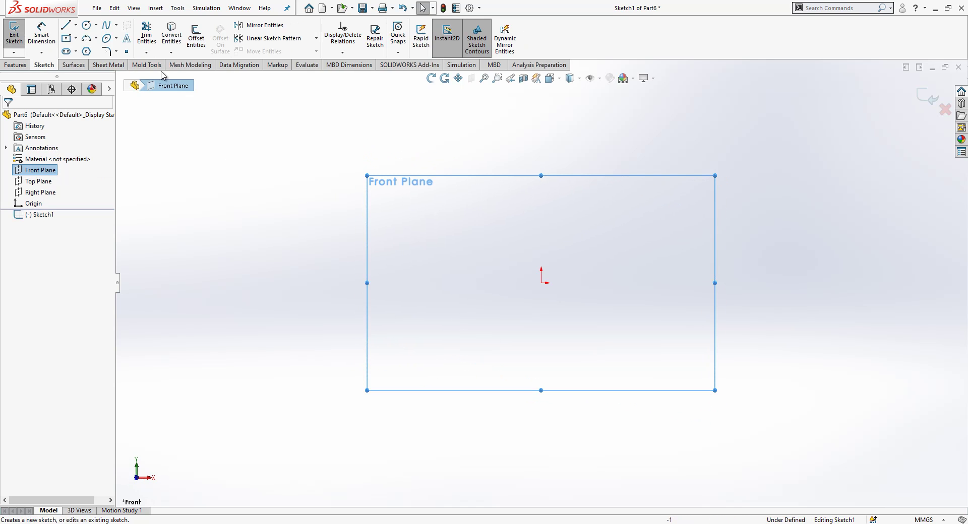
pyautogui.click(67, 25)
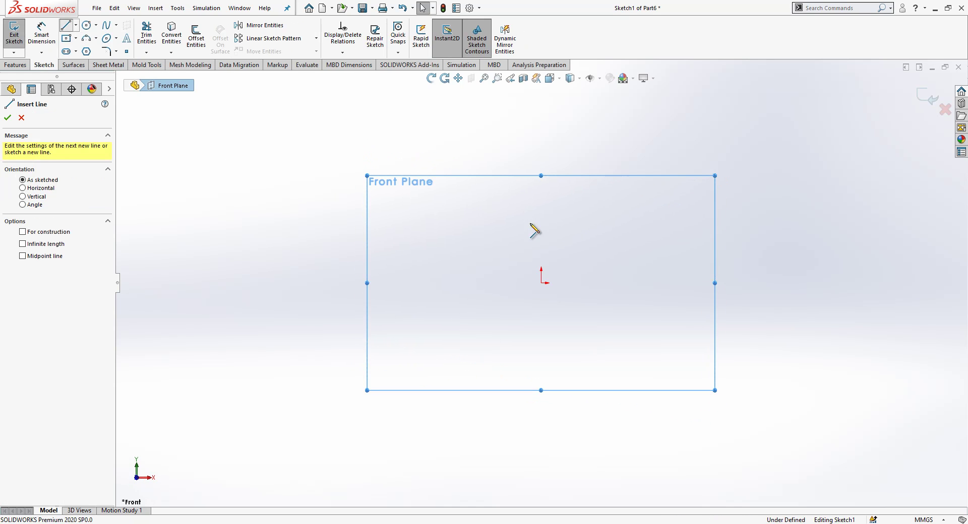
pyautogui.click(541, 283)
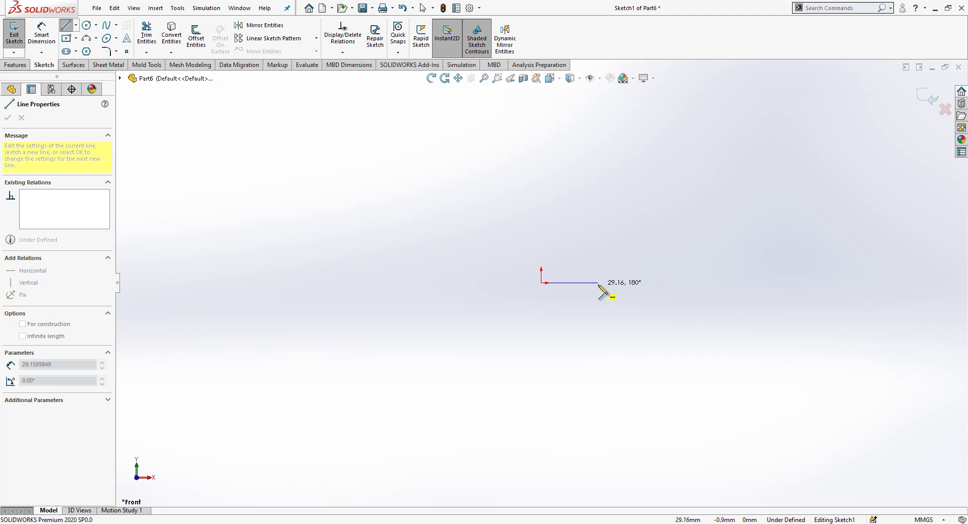
pyautogui.click(600, 283)
pyautogui.click(600, 228)
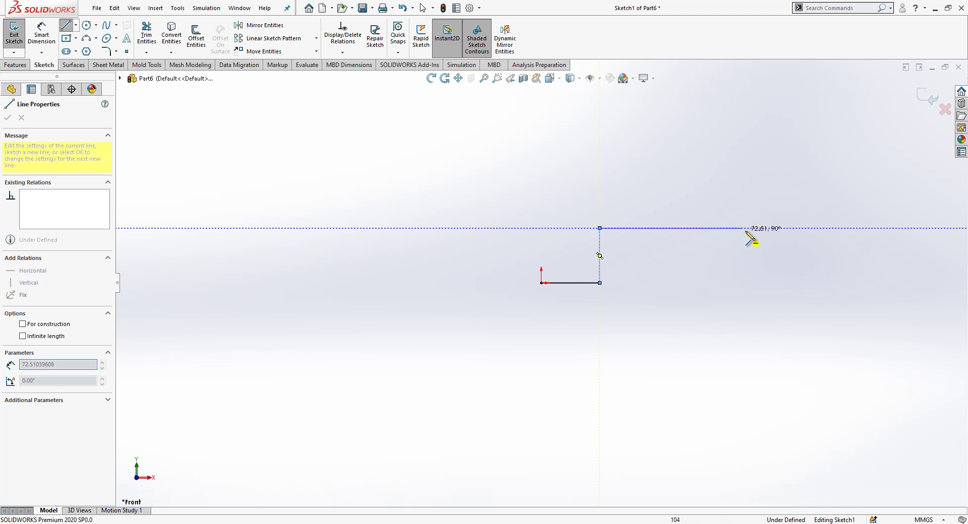
pyautogui.click(775, 232)
pyautogui.press('Escape')
pyautogui.click(755, 236)
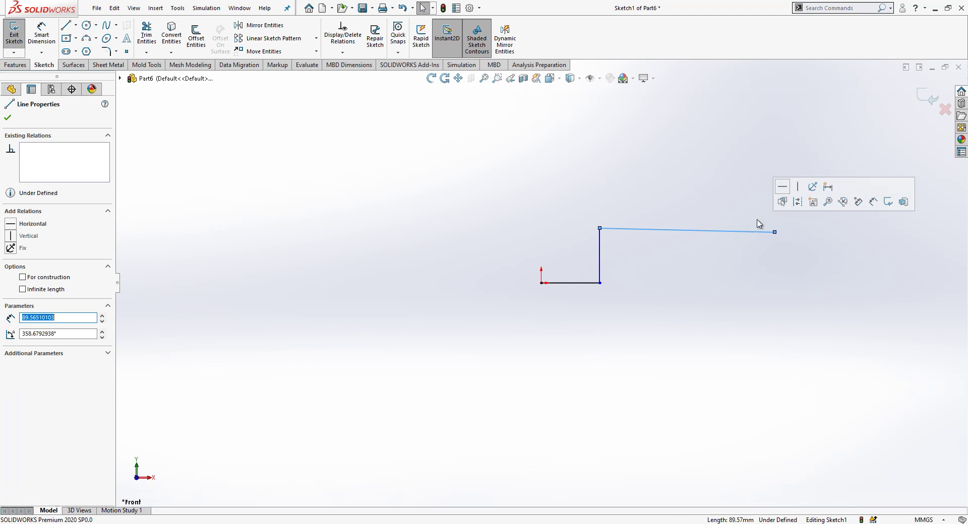
pyautogui.click(782, 194)
pyautogui.click(733, 265)
pyautogui.scroll(-3, 799, 224)
# Dimension the profile: 8 mm bottom, 8 mm rise, 22.5 mm top segment
pyautogui.click(52, 32)
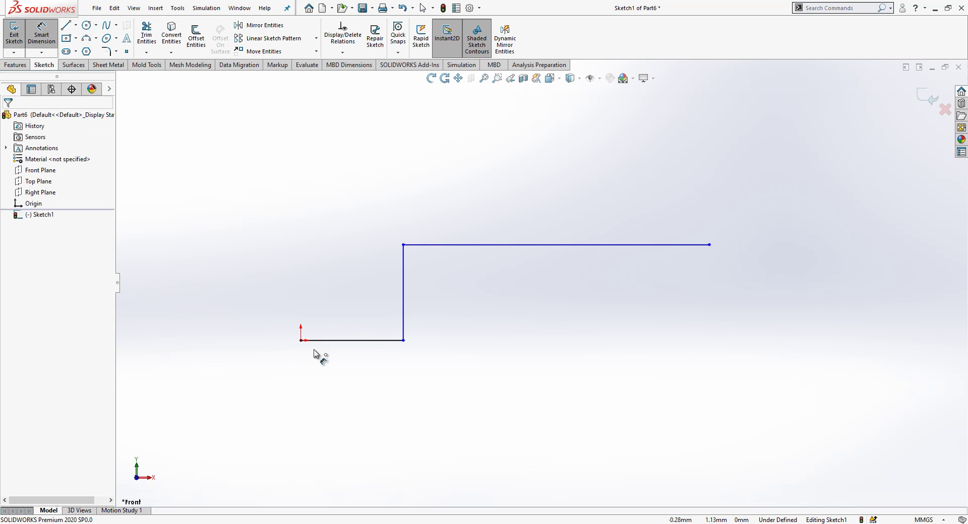
pyautogui.click(364, 346)
pyautogui.click(364, 382)
pyautogui.write('8')
pyautogui.press('Return')
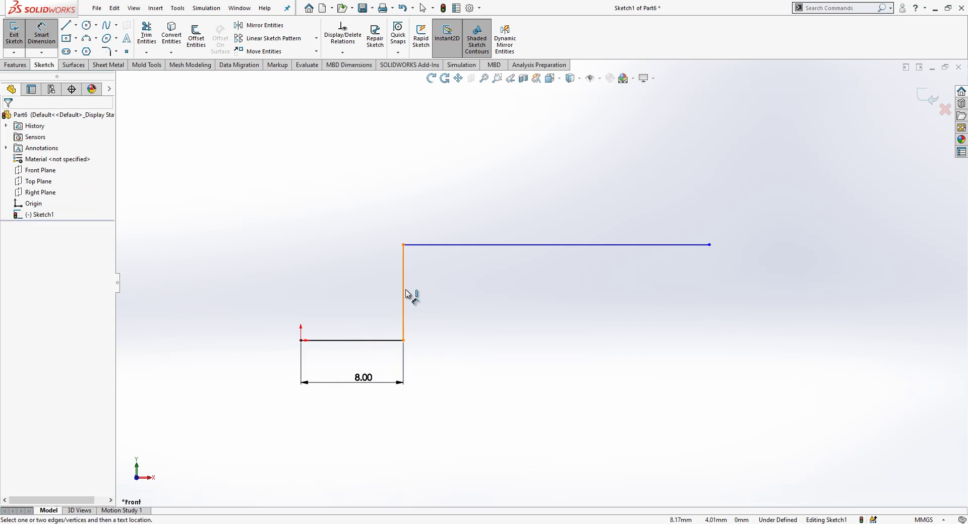
pyautogui.click(409, 295)
pyautogui.click(443, 308)
pyautogui.write('8')
pyautogui.press('Return')
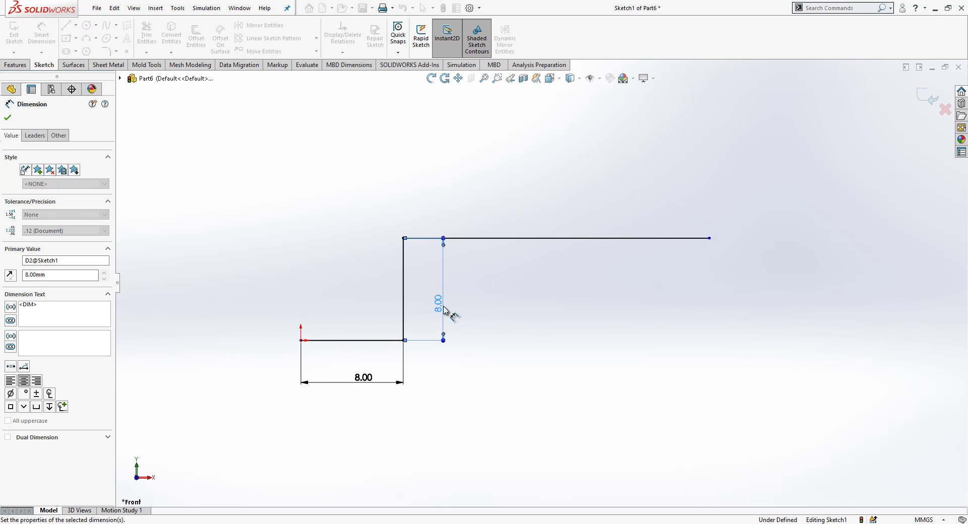
pyautogui.click(500, 238)
pyautogui.click(513, 209)
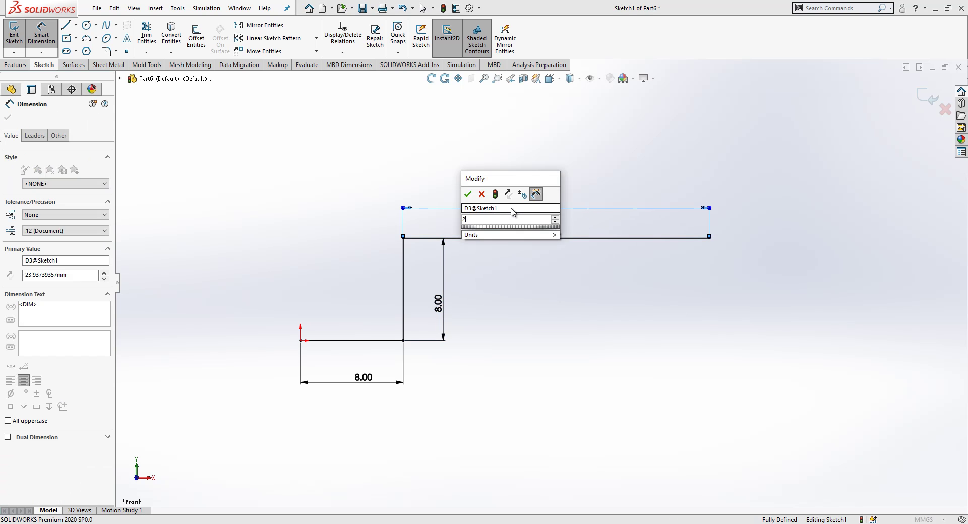
pyautogui.write('22.5')
pyautogui.press('Return')
pyautogui.click(636, 312)
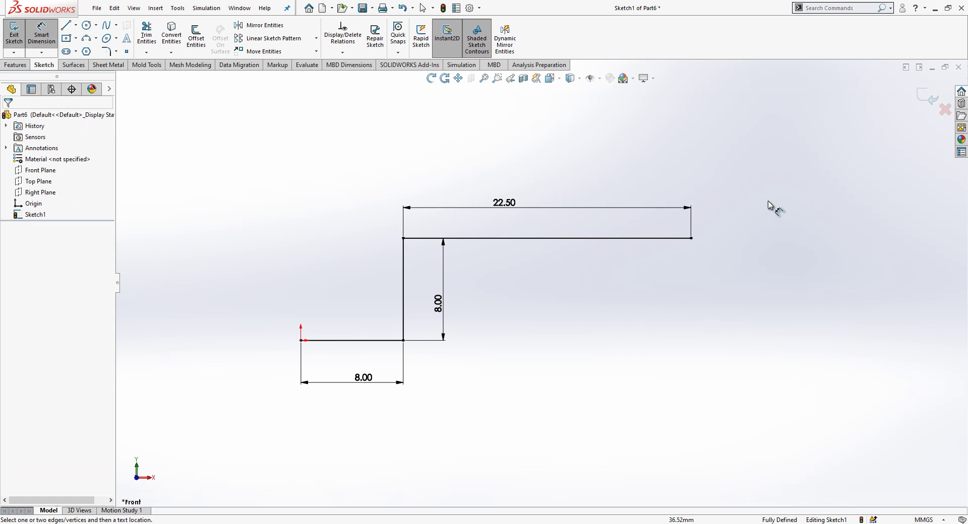
# Set up a Mid Plane base flange: 35 mm deep, 1.5 mm thick, 0.75 mm bend radius
pyautogui.click(927, 103)
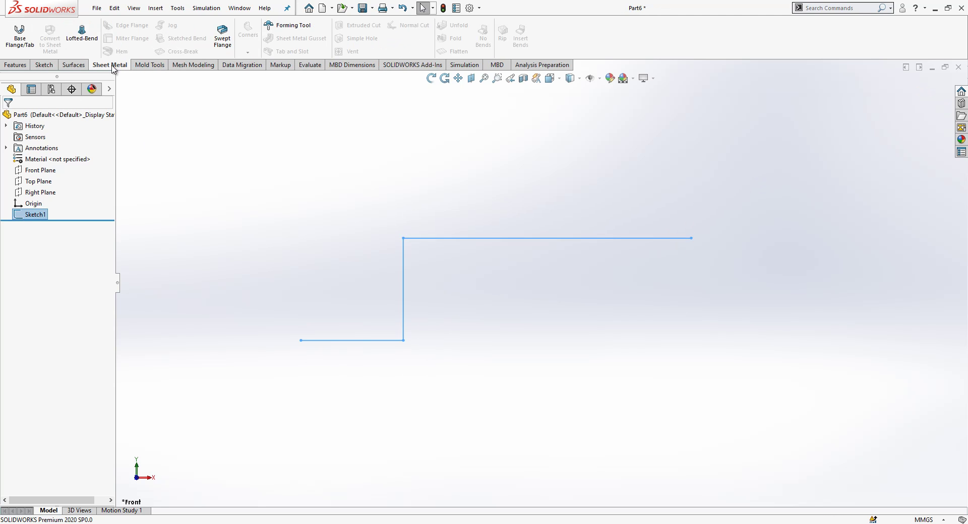
pyautogui.click(30, 37)
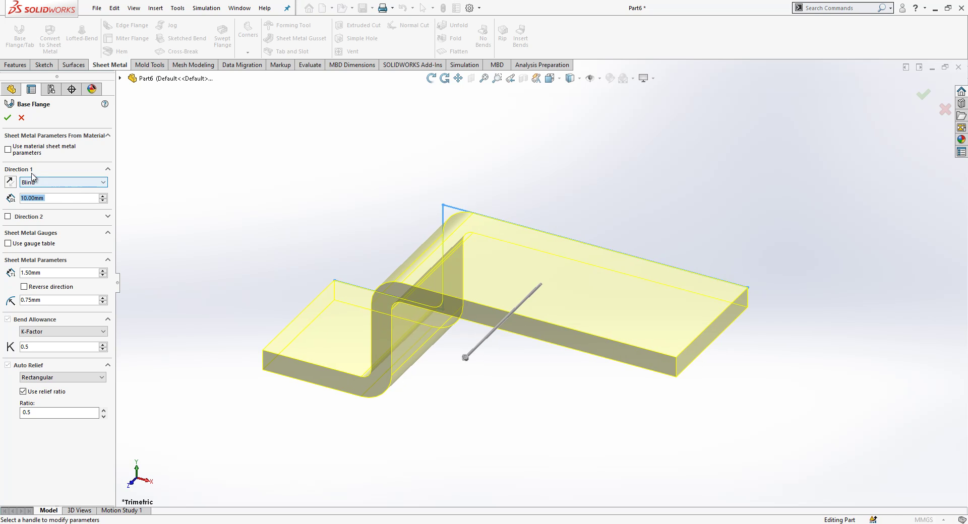
pyautogui.click(42, 182)
pyautogui.click(51, 214)
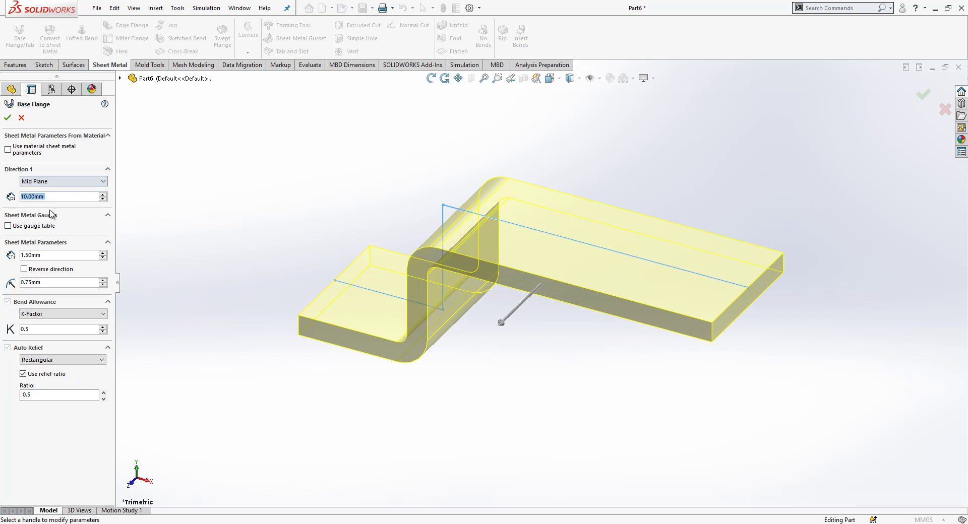
pyautogui.write('35')
pyautogui.press('Return')
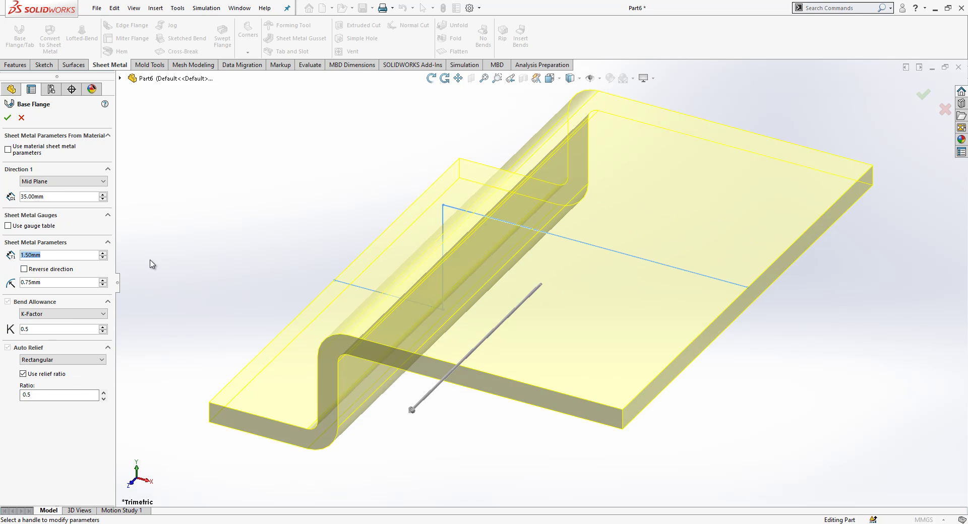
pyautogui.click(55, 282)
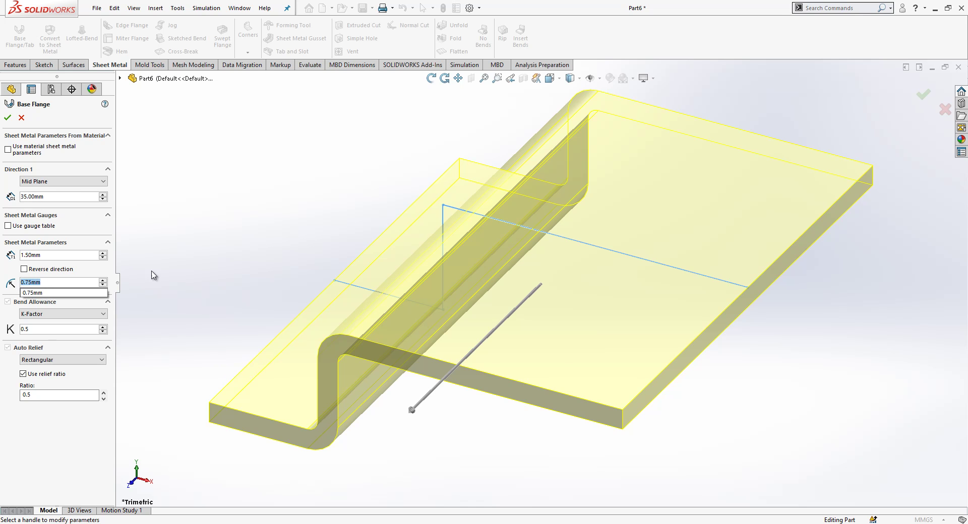
# Build the base flange and start a sketch on its wide flat face, viewed normal
pyautogui.click(7, 119)
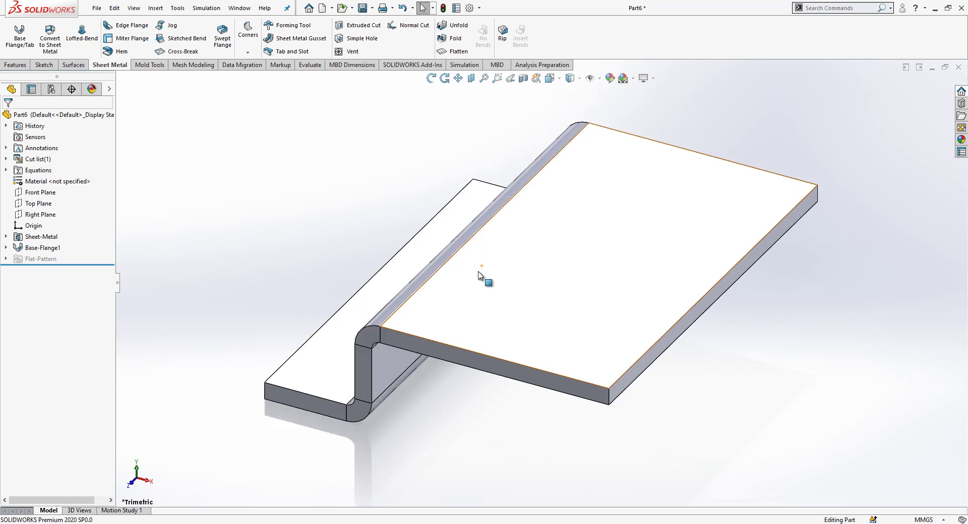
pyautogui.click(555, 255)
pyautogui.click(648, 224)
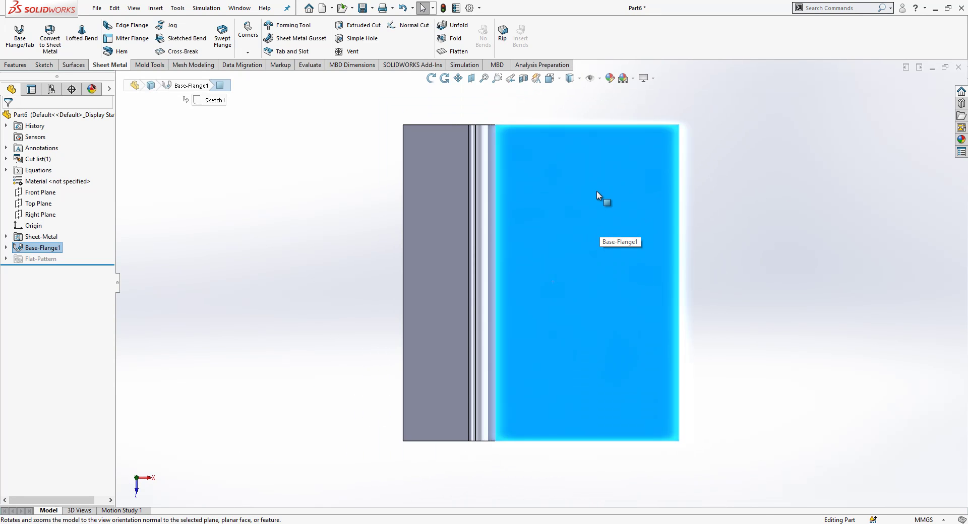
pyautogui.click(597, 191)
pyautogui.click(621, 198)
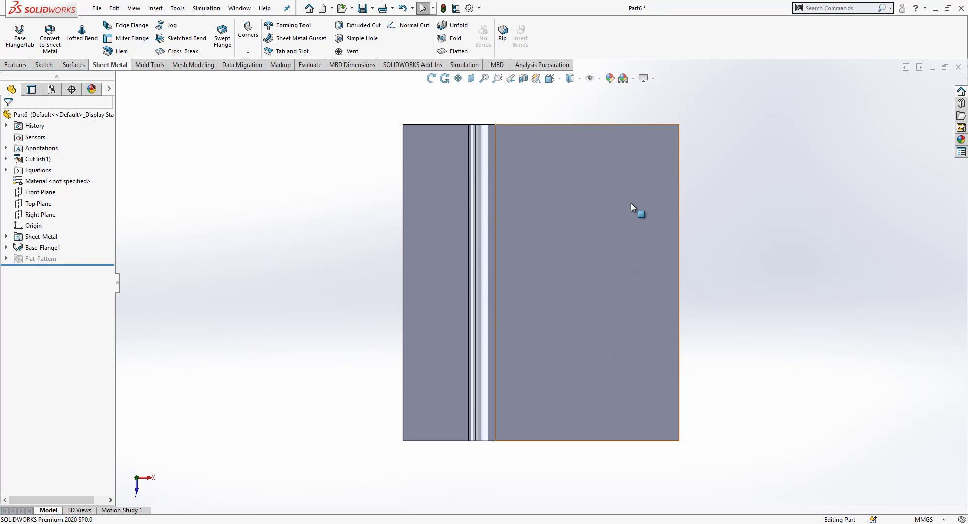
pyautogui.click(763, 232)
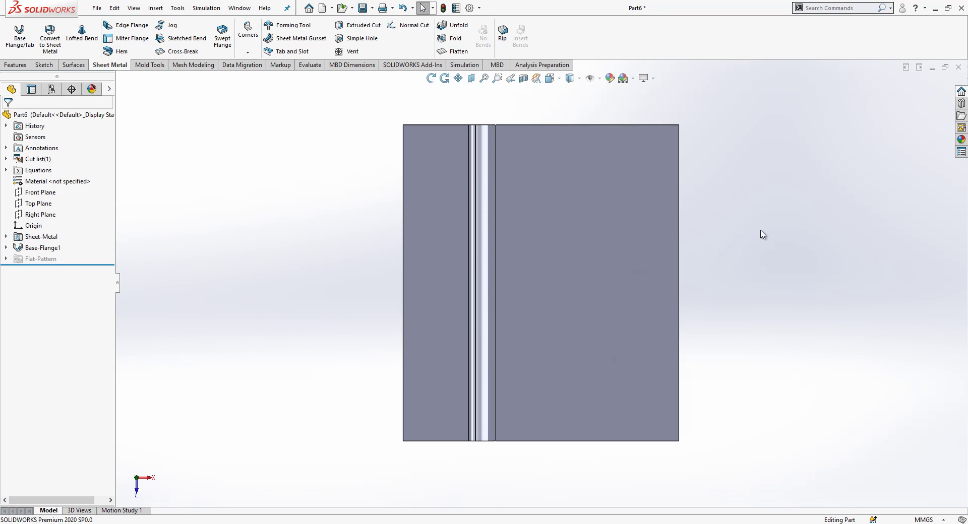
pyautogui.click(625, 279)
pyautogui.click(670, 249)
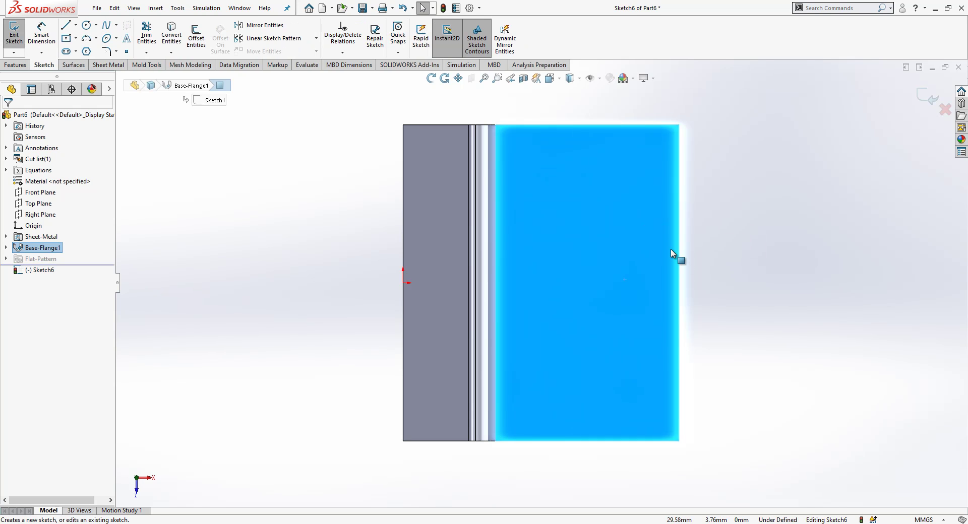
# Draw a centreline across the face between its edge midpoints
pyautogui.click(65, 25)
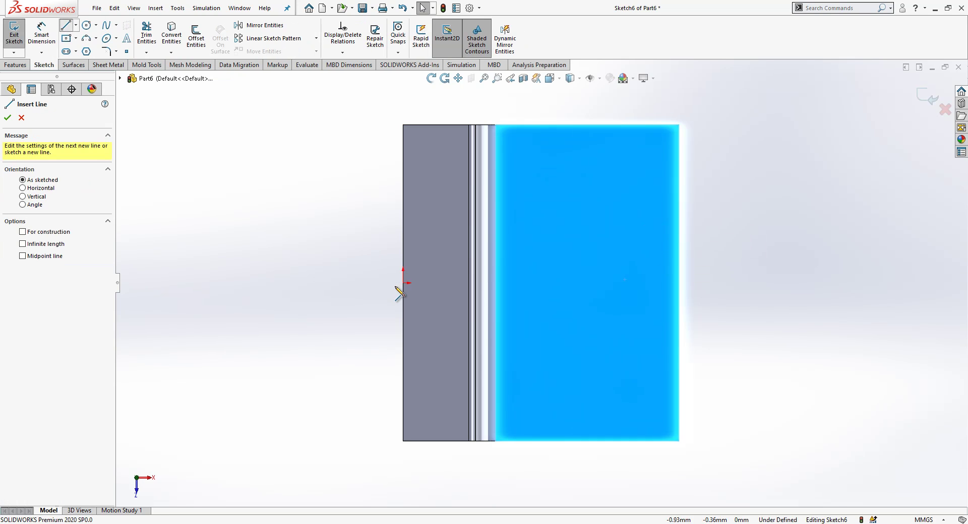
pyautogui.click(678, 283)
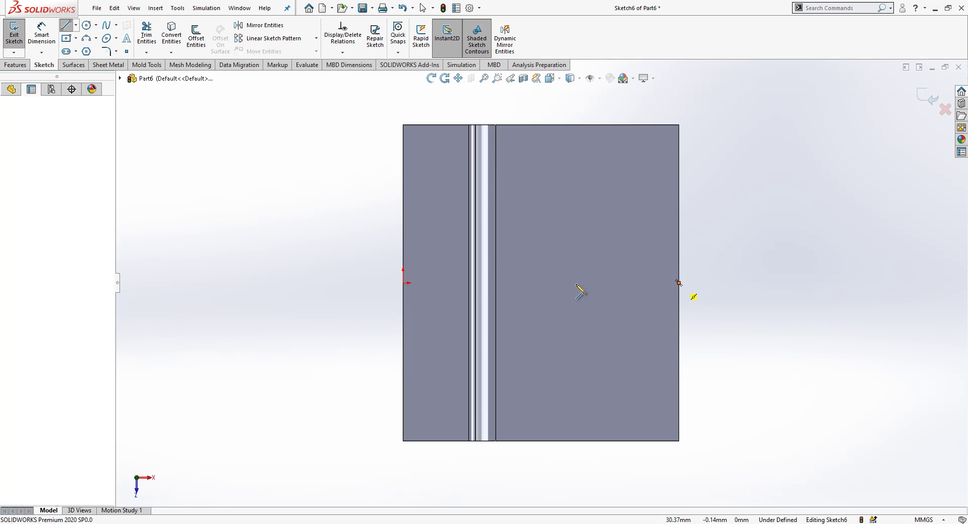
pyautogui.doubleClick(403, 282)
pyautogui.press('Escape')
pyautogui.click(425, 282)
pyautogui.click(467, 252)
pyautogui.click(793, 190)
# Draw a top-right corner triangle and mirror it about the centreline
pyautogui.press('l')
pyautogui.click(543, 125)
pyautogui.click(678, 124)
pyautogui.click(679, 190)
pyautogui.click(543, 125)
pyautogui.press('Escape')
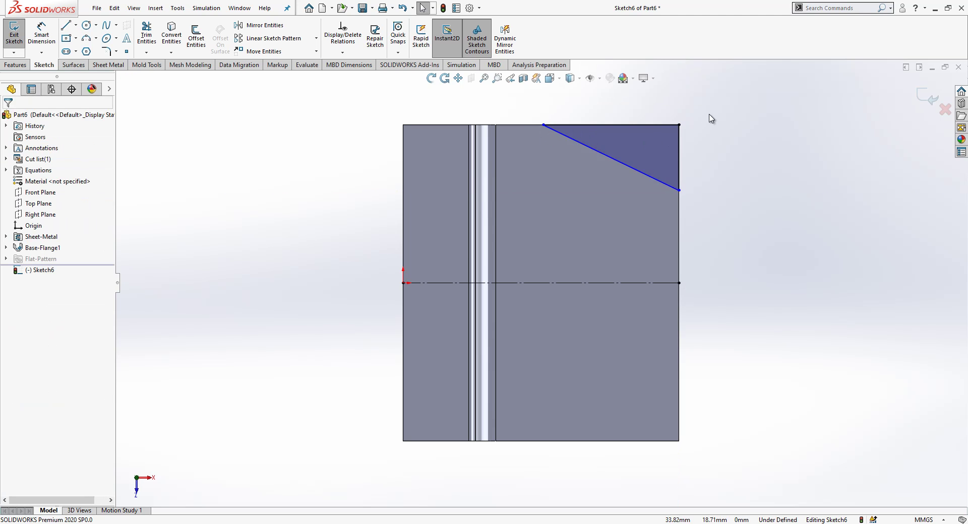
pyautogui.moveTo(709, 119); pyautogui.dragTo(528, 327)
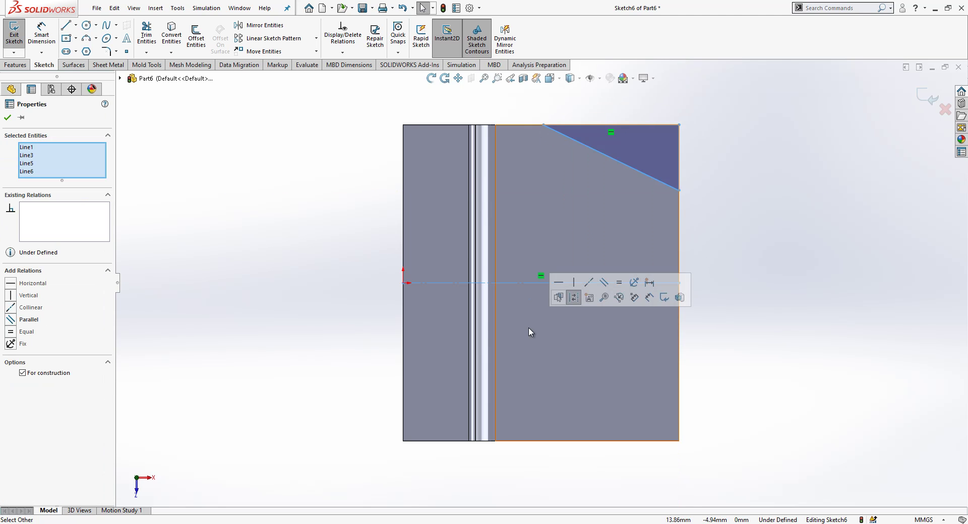
pyautogui.click(259, 26)
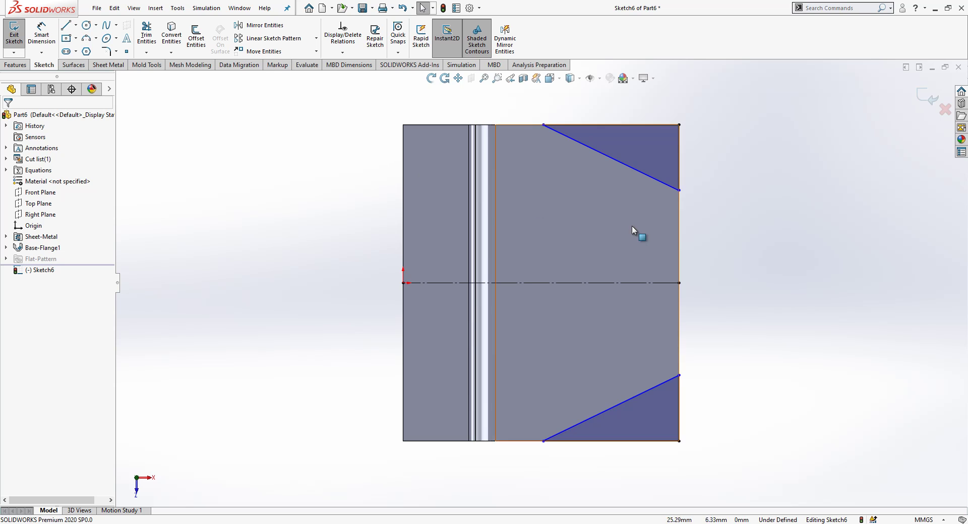
# Dimension the triangle 18 mm wide and 11 mm tall, then view isometric
pyautogui.click(41, 35)
pyautogui.click(625, 124)
pyautogui.click(621, 110)
pyautogui.write('18')
pyautogui.press('Return')
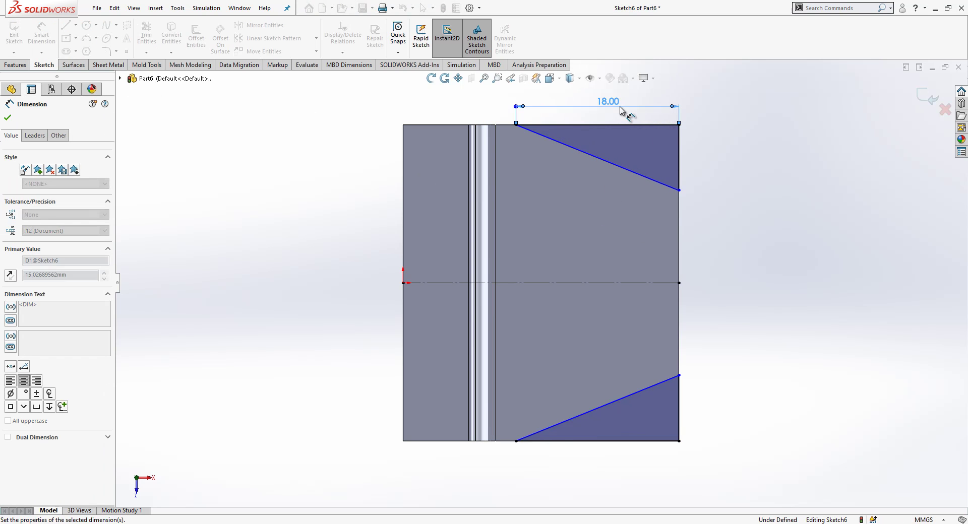
pyautogui.click(724, 144)
pyautogui.click(681, 155)
pyautogui.click(713, 158)
pyautogui.press('Return')
pyautogui.write('11')
pyautogui.press('Return')
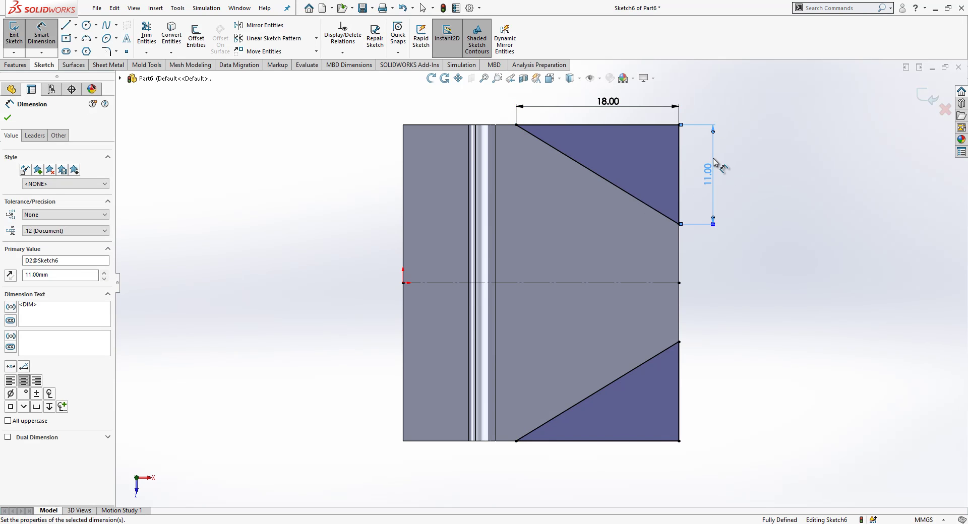
pyautogui.click(764, 301)
pyautogui.hotkey('ctrl', '7')
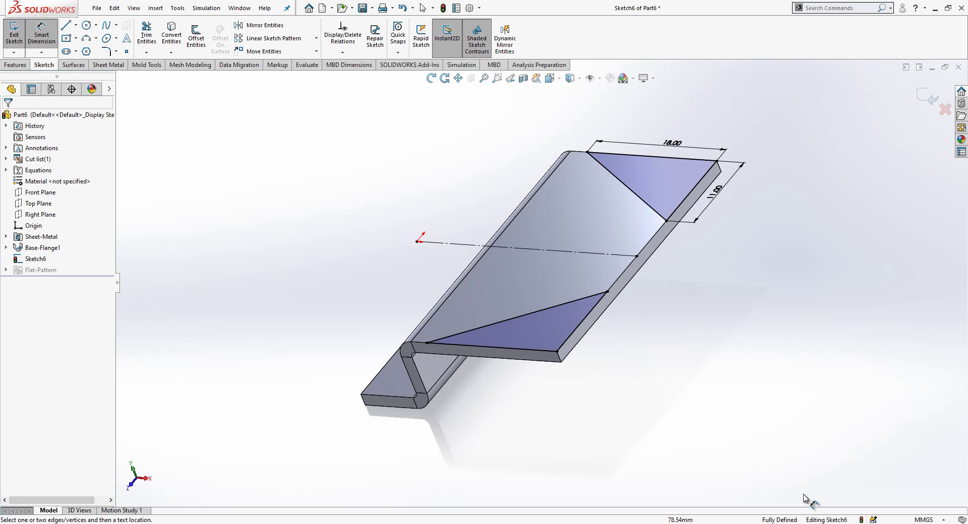
# Extruded-cut both corner triangles, linked to thickness, and orbit to inspect the tapered end
pyautogui.click(926, 92)
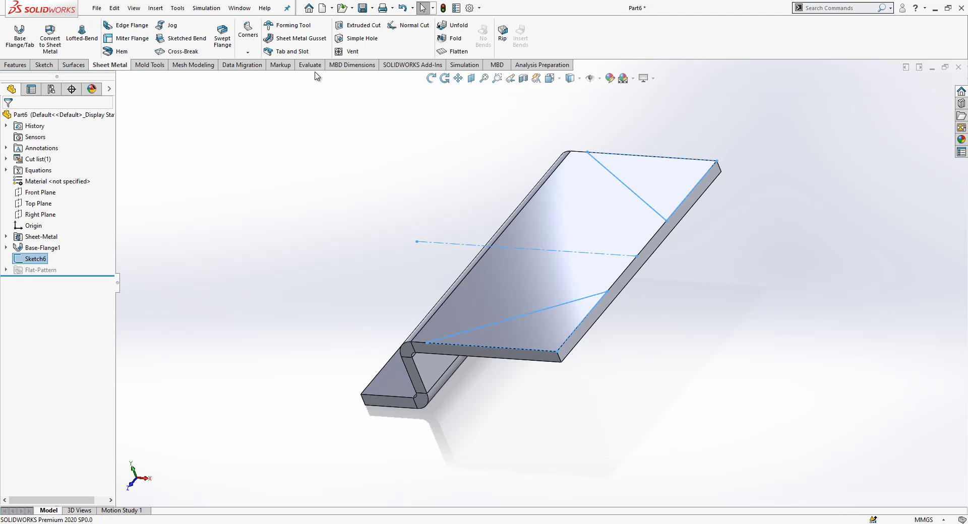
pyautogui.click(359, 25)
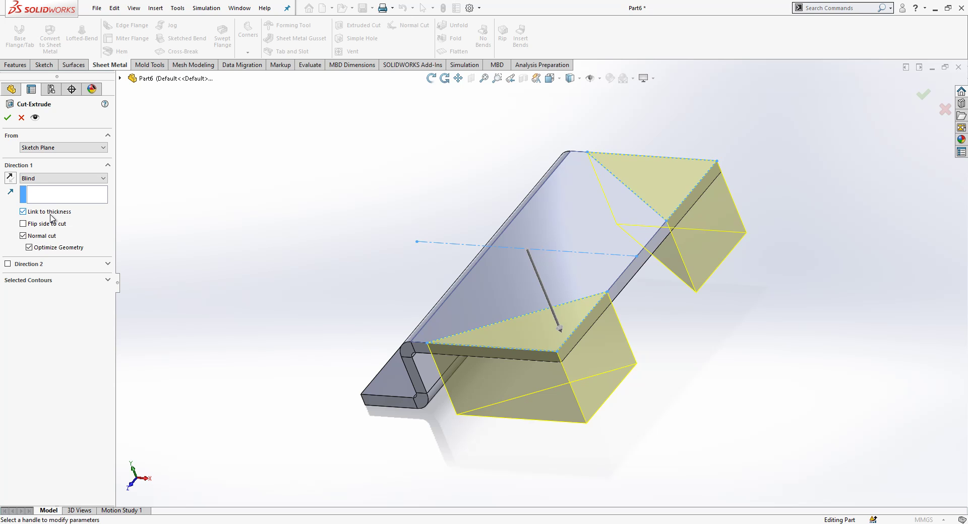
pyautogui.click(7, 118)
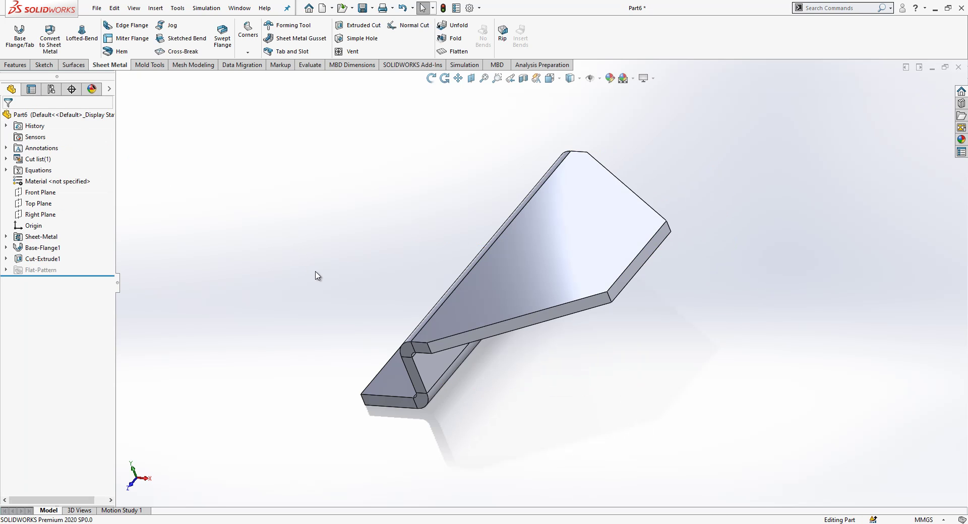
pyautogui.moveTo(600, 332); pyautogui.dragTo(698, 274, button='middle')
pyautogui.moveTo(699, 273)
pyautogui.mouseDown()
pyautogui.moveTo(630, 280)
pyautogui.moveTo(701, 251)
pyautogui.moveTo(664, 251)
pyautogui.moveTo(648, 268)
pyautogui.mouseUp()
pyautogui.press('Escape')
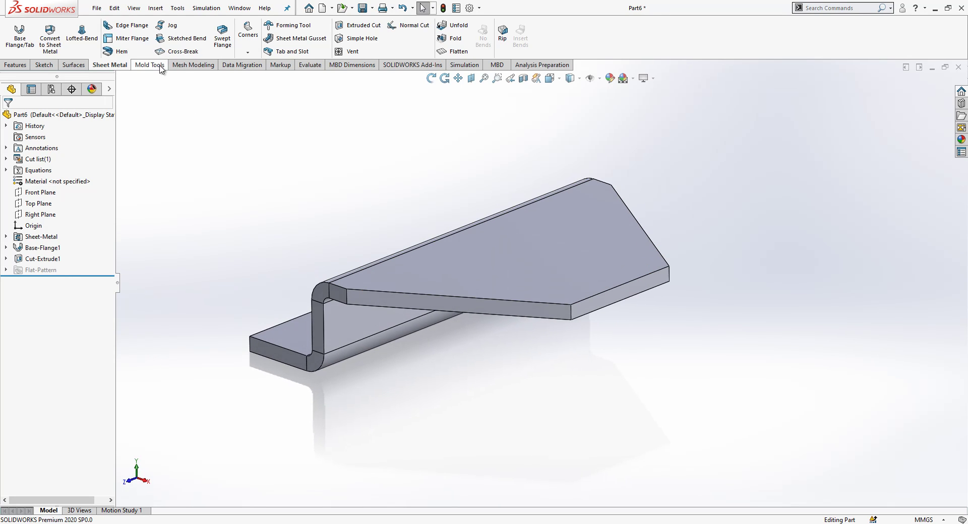
# Add a 6 mm Bend Outside edge flange on the plate's narrow end edge
pyautogui.click(117, 28)
pyautogui.click(612, 305)
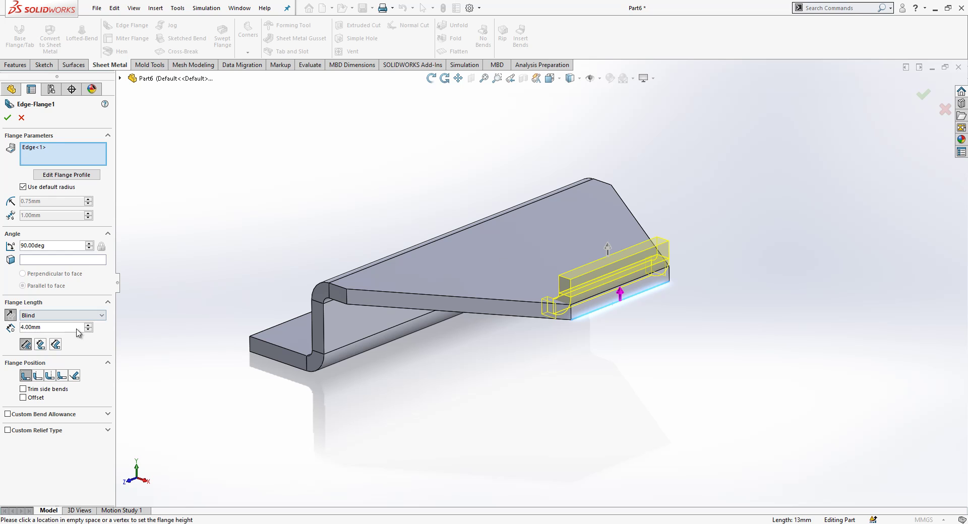
pyautogui.click(54, 380)
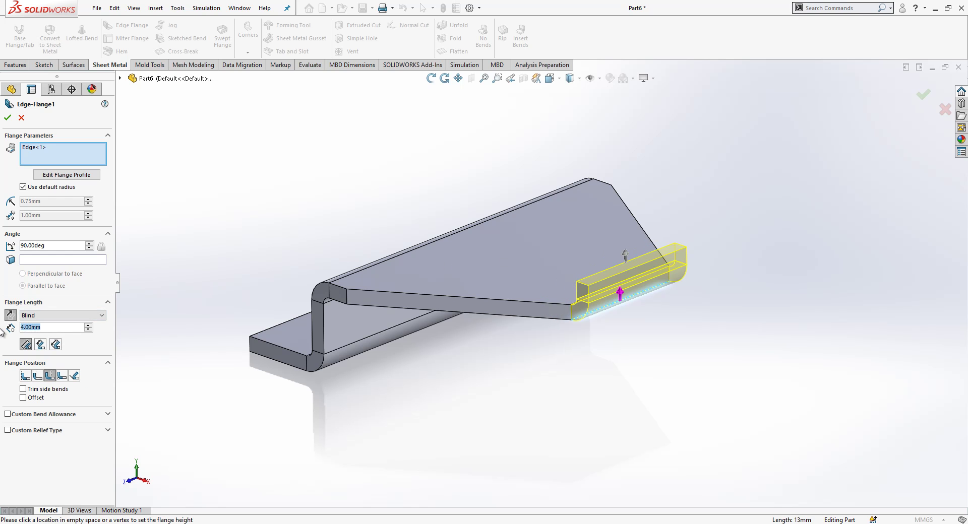
pyautogui.write('6')
pyautogui.press('Return')
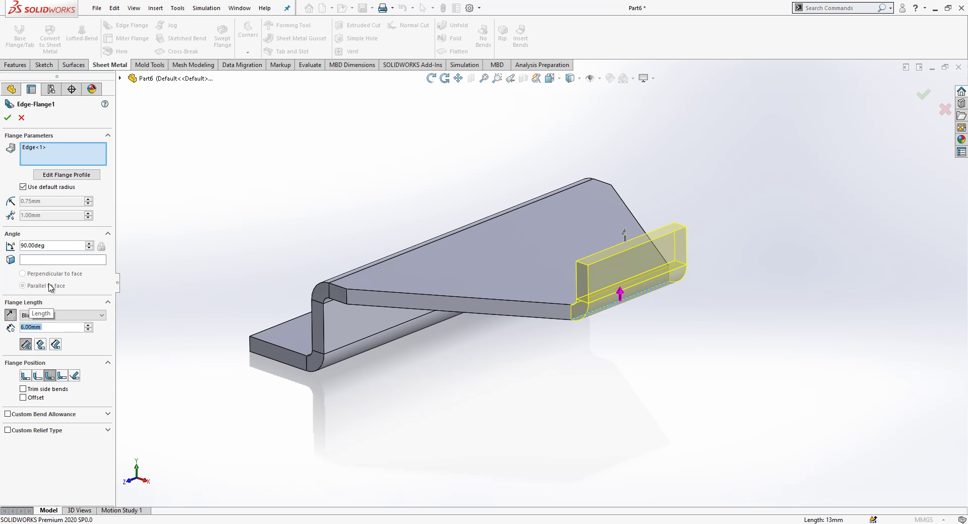
pyautogui.click(7, 119)
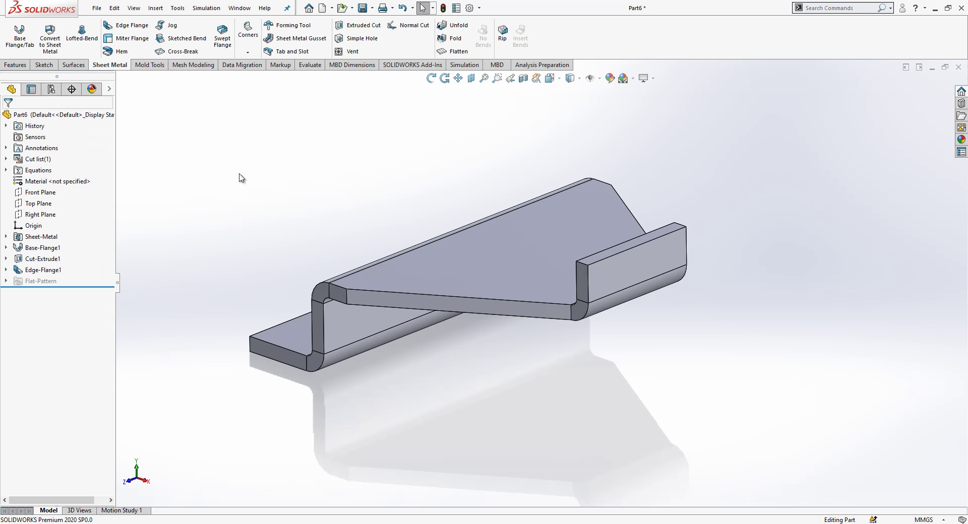
# Preview a Material Inside edge flange on the lip's top edge at 30°, 32 mm long
pyautogui.click(129, 27)
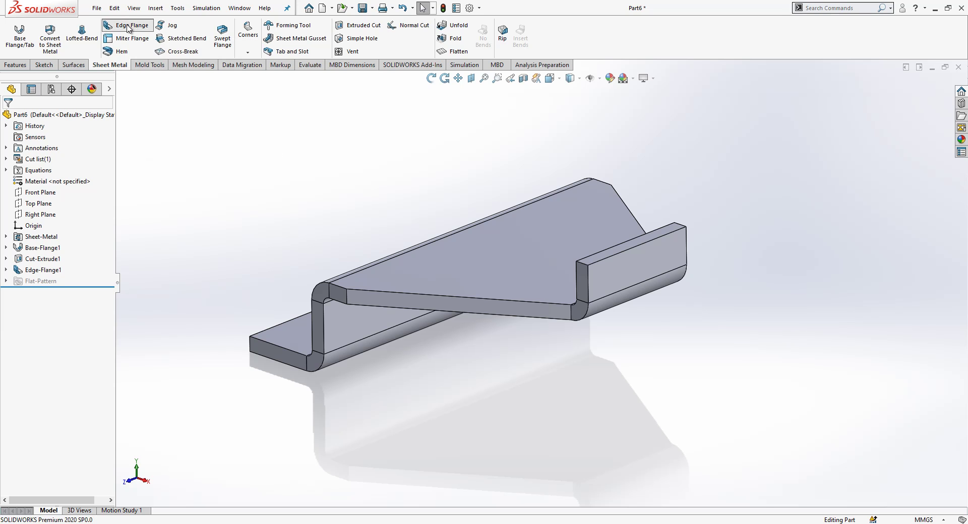
pyautogui.click(633, 249)
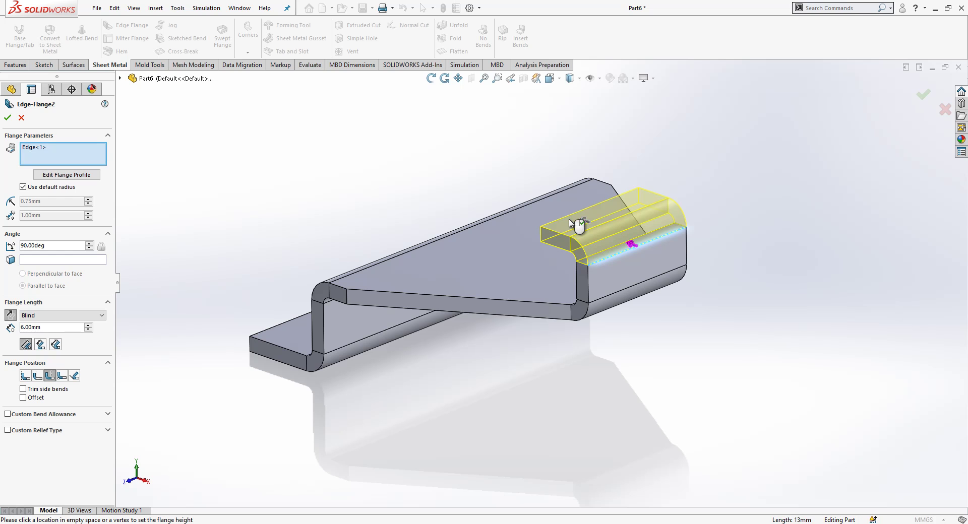
pyautogui.click(29, 378)
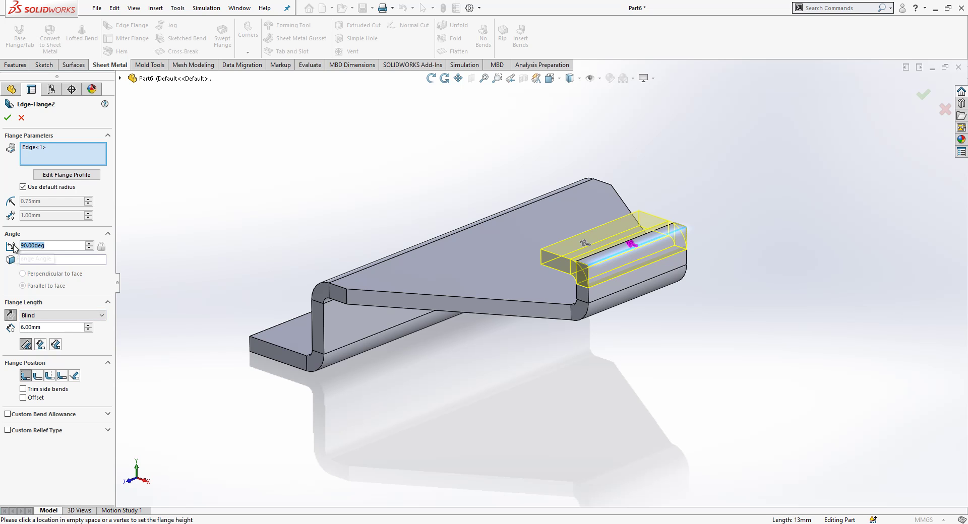
pyautogui.write('30')
pyautogui.press('Return')
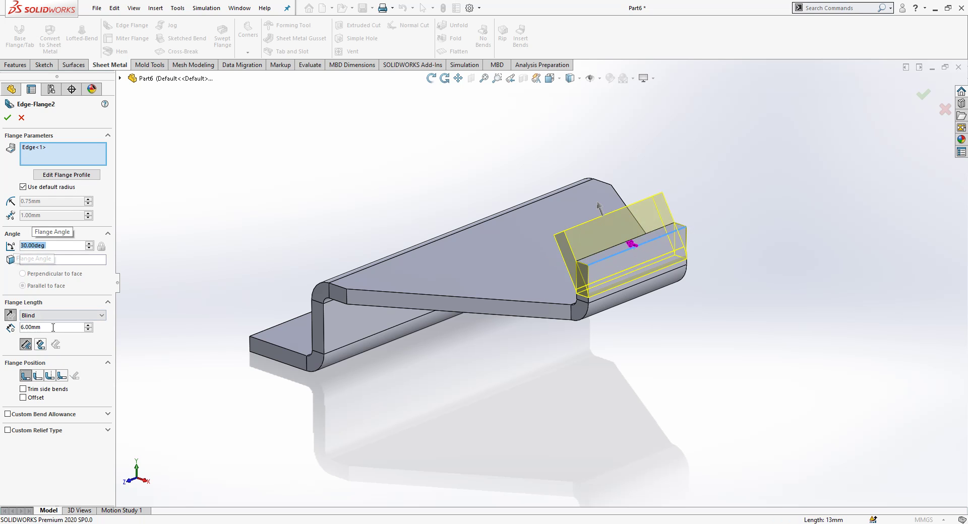
pyautogui.doubleClick(53, 327)
pyautogui.write('32')
pyautogui.press('Return')
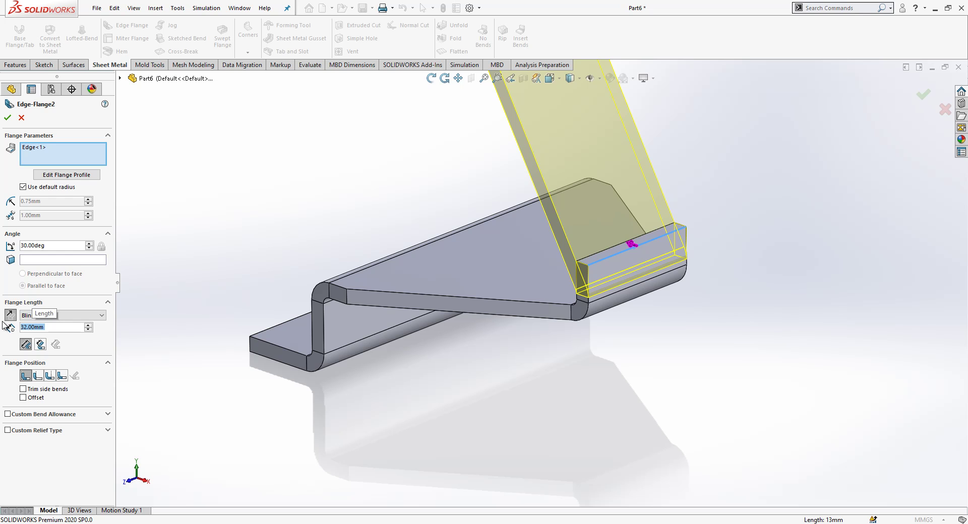
pyautogui.moveTo(489, 266); pyautogui.dragTo(603, 201, button='middle')
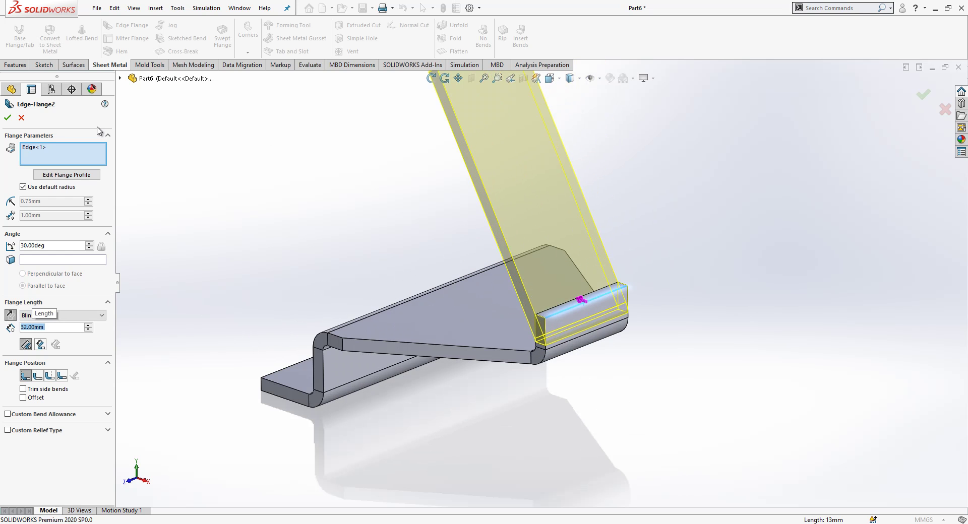
# Complete Edge-Flange2, the angled back plate
pyautogui.click(11, 119)
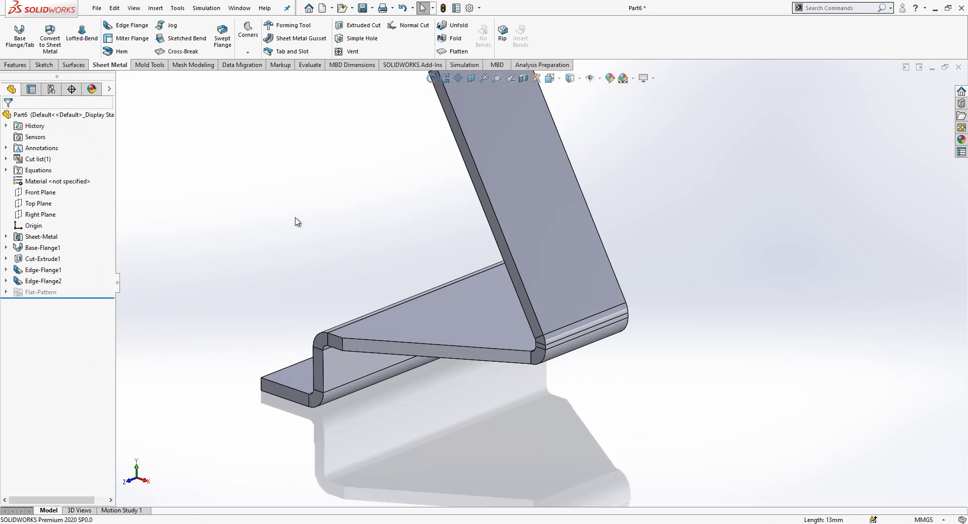
pyautogui.moveTo(295, 222); pyautogui.dragTo(411, 262, button='middle')
pyautogui.scroll(-3, 585, 194)
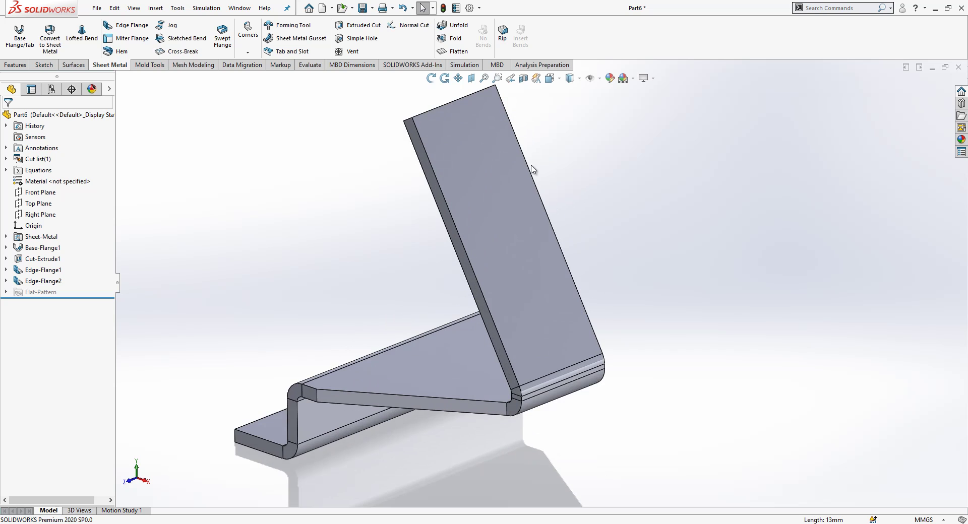
# Start a third edge flange on the back plate's side edge and edit its profile
pyautogui.click(130, 28)
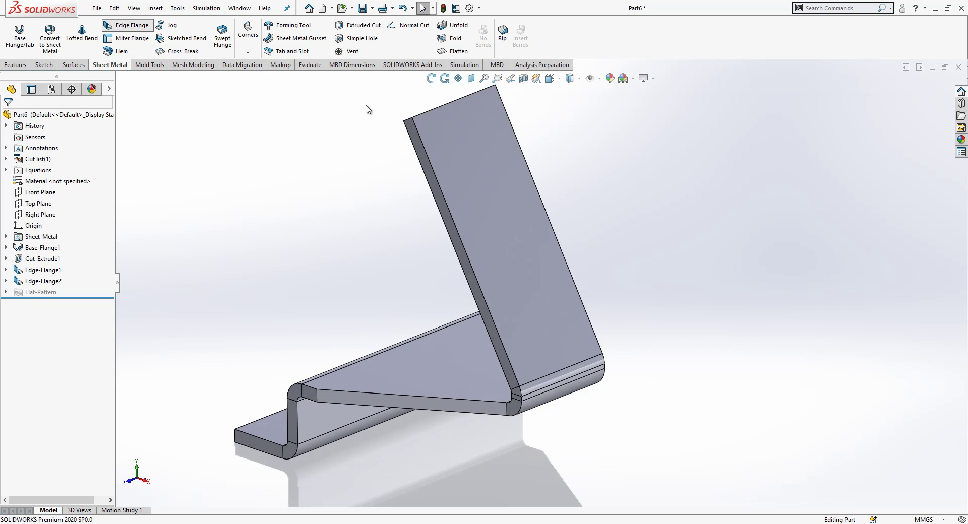
pyautogui.click(426, 150)
pyautogui.moveTo(364, 226)
pyautogui.mouseDown(button='middle')
pyautogui.moveTo(456, 279)
pyautogui.moveTo(573, 263)
pyautogui.moveTo(479, 341)
pyautogui.moveTo(380, 308)
pyautogui.mouseUp(button='middle')
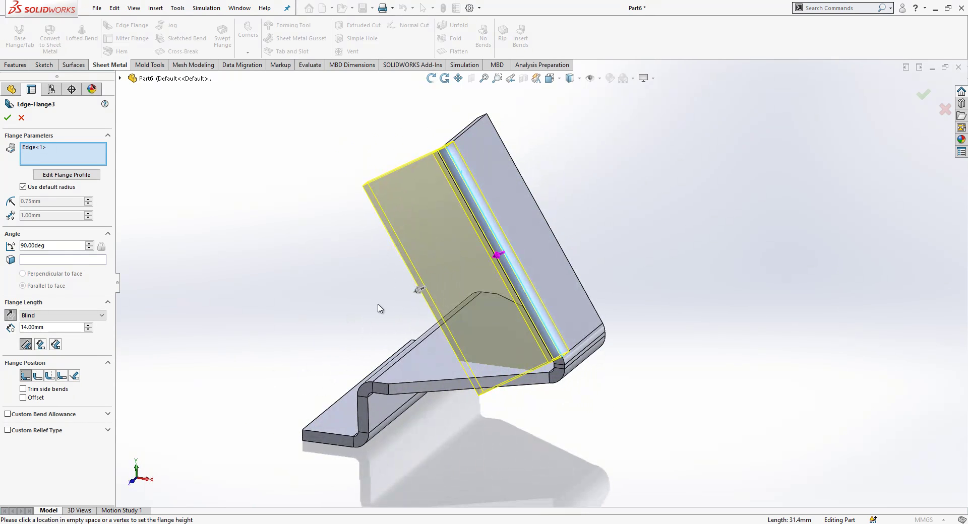
pyautogui.click(49, 376)
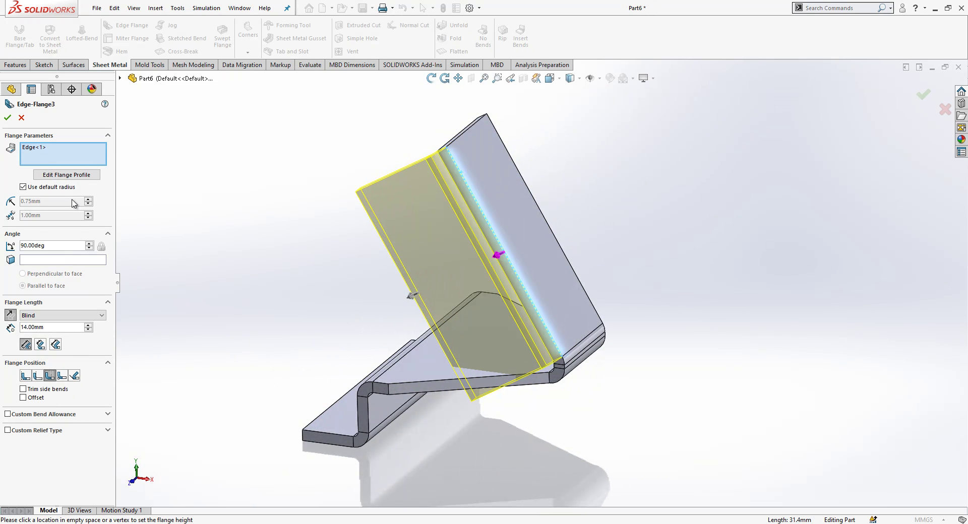
pyautogui.click(66, 174)
# Draw new profile lines from the flange's top corner down to the lower plate edge
pyautogui.moveTo(487, 262)
pyautogui.mouseDown(button='middle')
pyautogui.moveTo(568, 237)
pyautogui.moveTo(524, 202)
pyautogui.mouseUp(button='middle')
pyautogui.moveTo(298, 144)
pyautogui.mouseDown()
pyautogui.moveTo(116, 58)
pyautogui.moveTo(897, 166)
pyautogui.mouseUp()
pyautogui.moveTo(806, 165); pyautogui.dragTo(509, 162, button='middle')
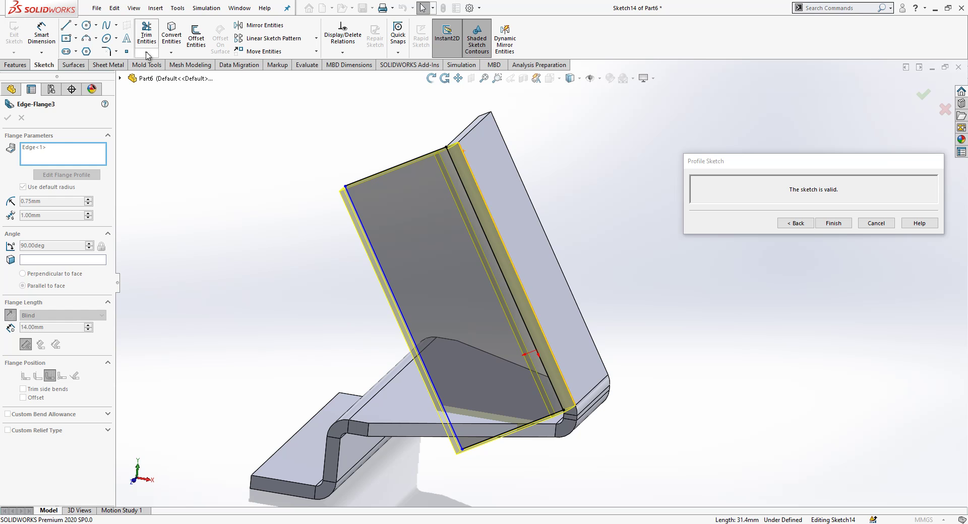
pyautogui.click(67, 25)
pyautogui.click(446, 147)
pyautogui.click(330, 136)
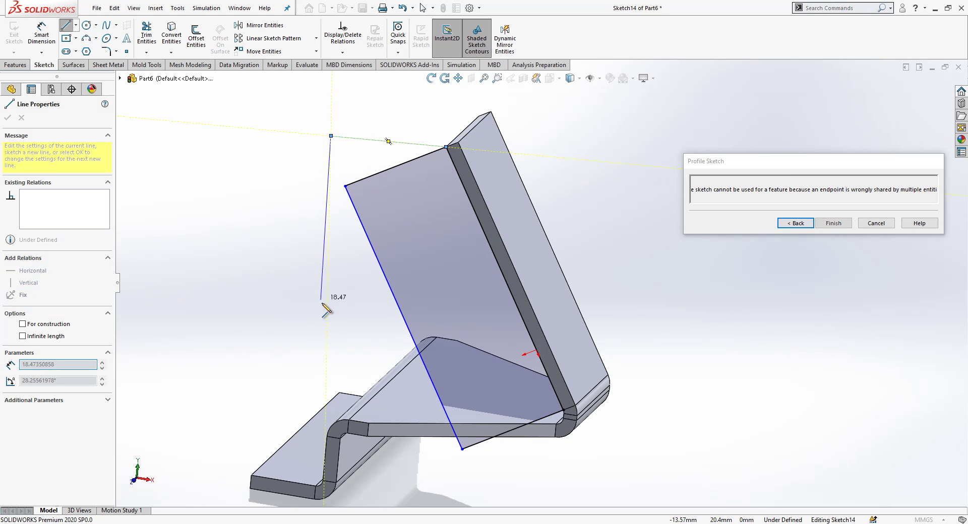
pyautogui.click(326, 371)
pyautogui.click(498, 387)
pyautogui.click(545, 370)
pyautogui.press('Escape')
# Delete the unwanted profile lines and trim the excess so the contour closes
pyautogui.click(394, 170)
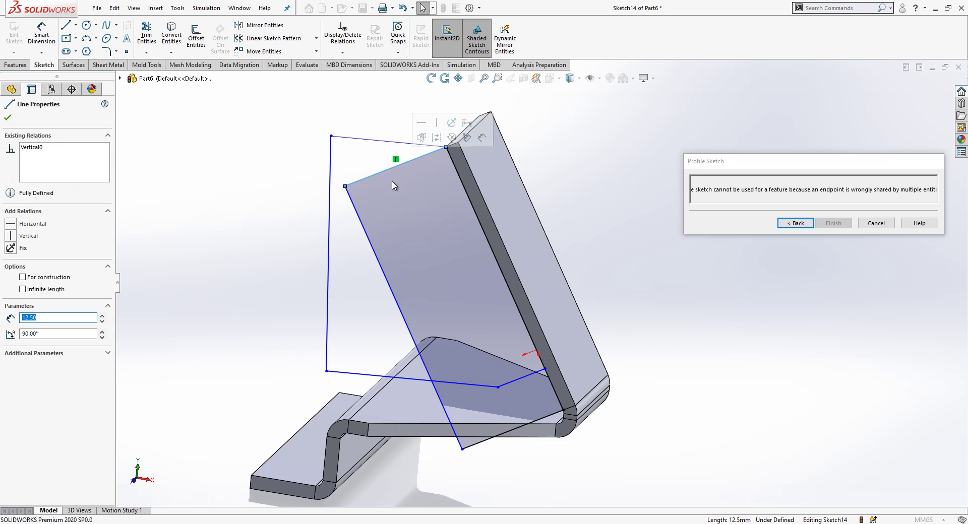
pyautogui.press('Delete')
pyautogui.click(360, 220)
pyautogui.press('Delete')
pyautogui.click(484, 441)
pyautogui.press('Delete')
pyautogui.click(151, 46)
pyautogui.click(556, 397)
pyautogui.moveTo(558, 398)
pyautogui.mouseDown(button='middle')
pyautogui.moveTo(568, 391)
pyautogui.moveTo(554, 383)
pyautogui.mouseUp(button='middle')
pyautogui.press('Escape')
# Make the top line parallel to the model edge, reposition its corner, and dimension the left edge
pyautogui.click(443, 166)
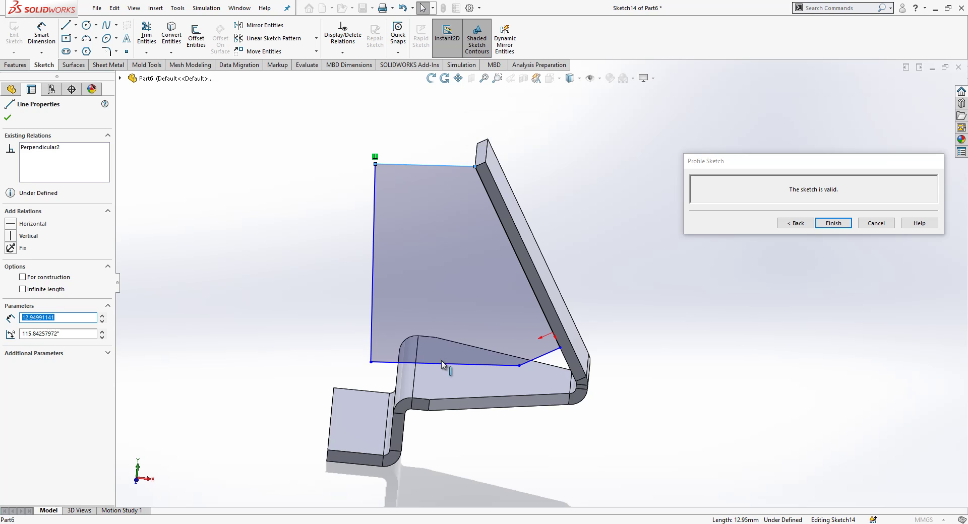
pyautogui.keyDown('ctrl'); pyautogui.click(423, 399); pyautogui.keyUp('ctrl')
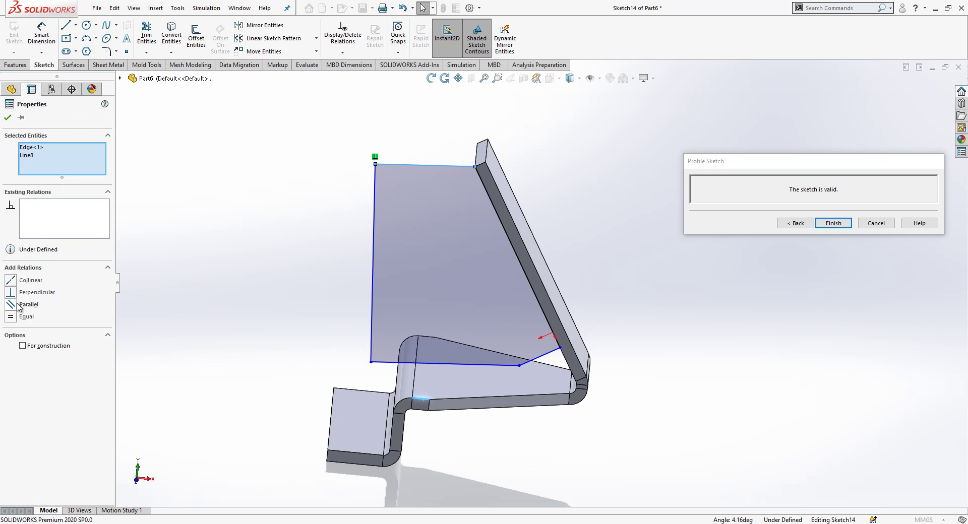
pyautogui.click(19, 306)
pyautogui.moveTo(376, 158); pyautogui.dragTo(429, 163)
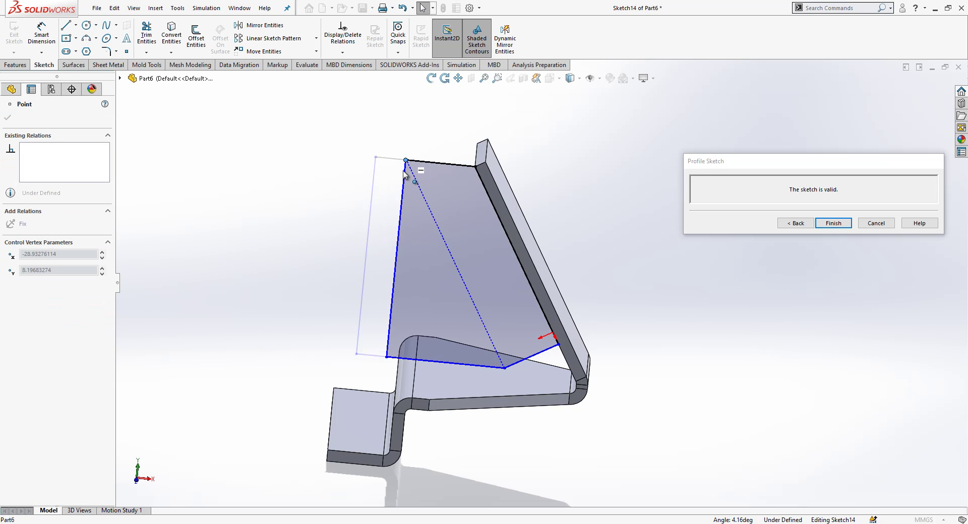
pyautogui.click(424, 219)
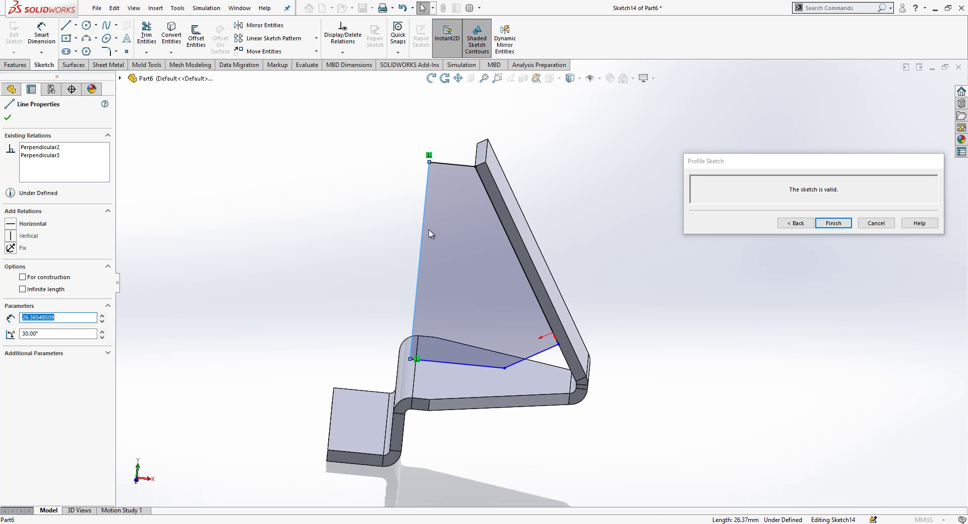
pyautogui.click(388, 239)
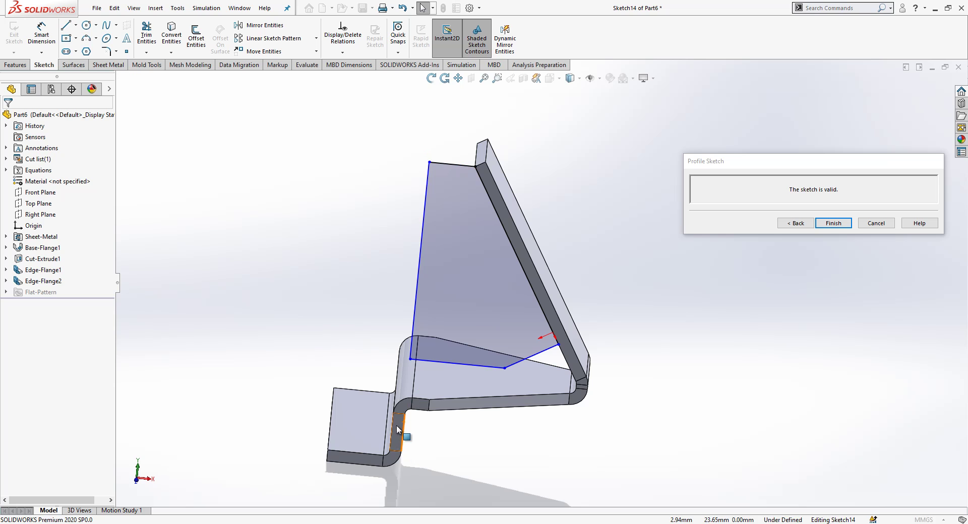
pyautogui.click(42, 34)
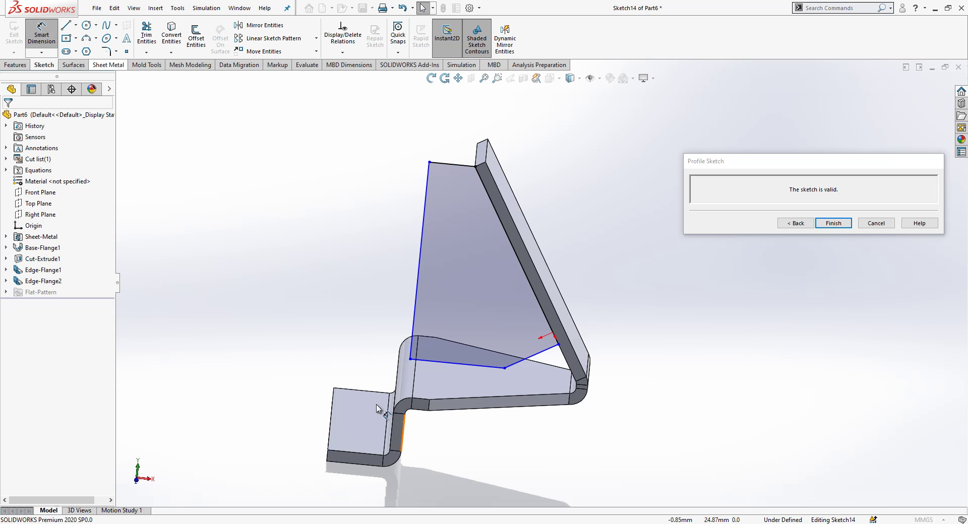
pyautogui.click(411, 355)
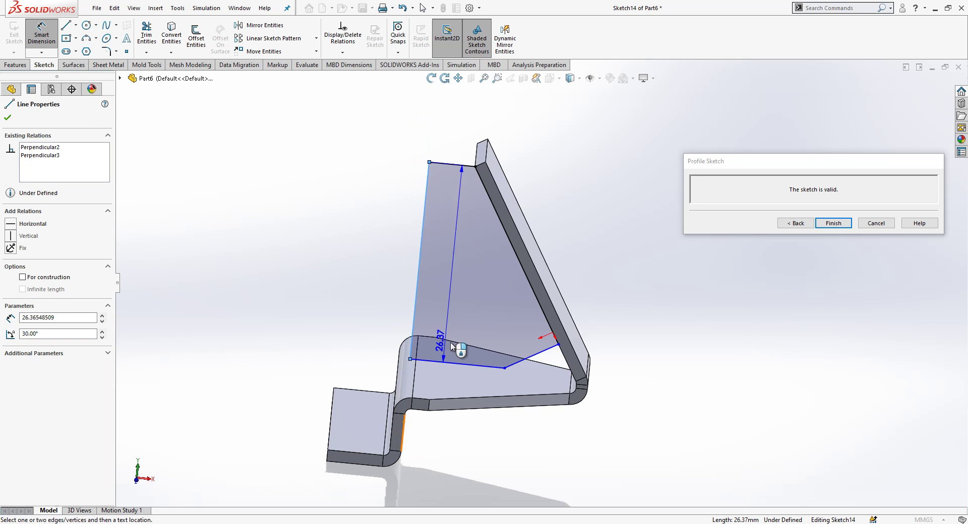
# Make the profile's bottom line parallel to the model edge and offset it 0.25 mm
pyautogui.moveTo(457, 345); pyautogui.dragTo(460, 364, button='middle')
pyautogui.press('Escape')
pyautogui.click(461, 364)
pyautogui.keyDown('ctrl'); pyautogui.click(426, 403); pyautogui.keyUp('ctrl')
pyautogui.click(64, 304)
pyautogui.click(42, 35)
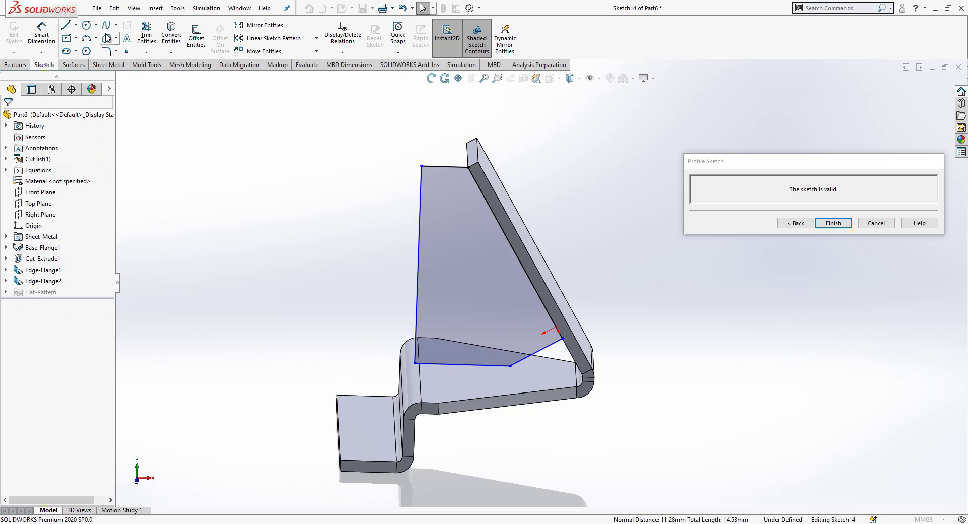
pyautogui.click(432, 408)
pyautogui.click(459, 365)
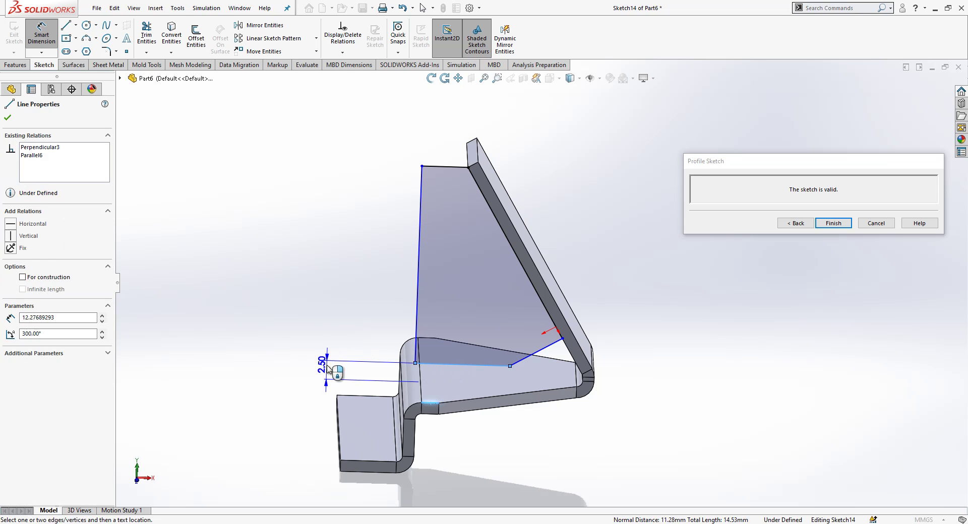
pyautogui.click(328, 371)
pyautogui.write('0.25')
pyautogui.press('Return')
pyautogui.press('Escape')
# Shift the top-left profile corner and dimension the left line 0.75 mm from the edge
pyautogui.moveTo(422, 167); pyautogui.dragTo(434, 166)
pyautogui.click(52, 34)
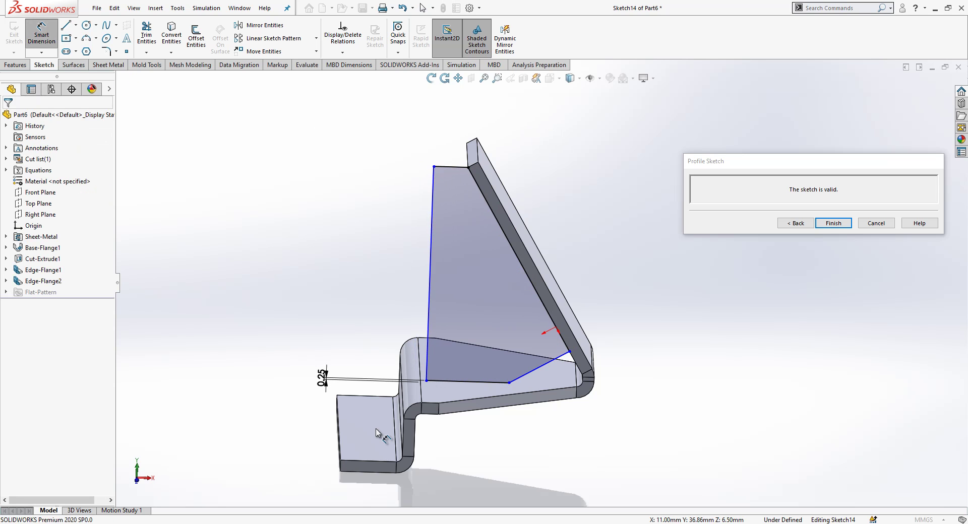
pyautogui.click(404, 439)
pyautogui.click(429, 303)
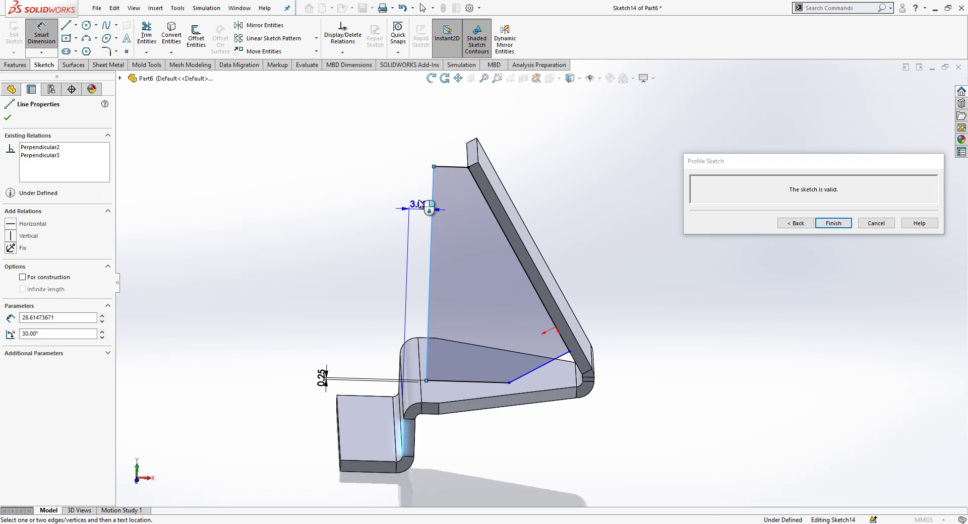
pyautogui.click(427, 146)
pyautogui.write('0.75')
pyautogui.press('Return')
# Dimension the profile's slanted side to 28 mm and finish the flange profile
pyautogui.moveTo(526, 455)
pyautogui.mouseDown(button='middle')
pyautogui.moveTo(439, 414)
pyautogui.moveTo(462, 390)
pyautogui.mouseUp(button='middle')
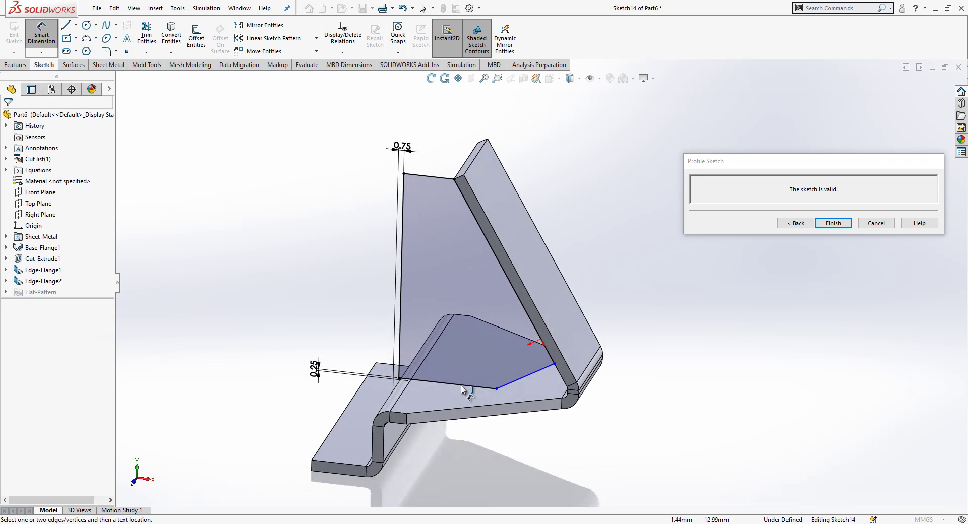
pyautogui.click(553, 361)
pyautogui.click(615, 292)
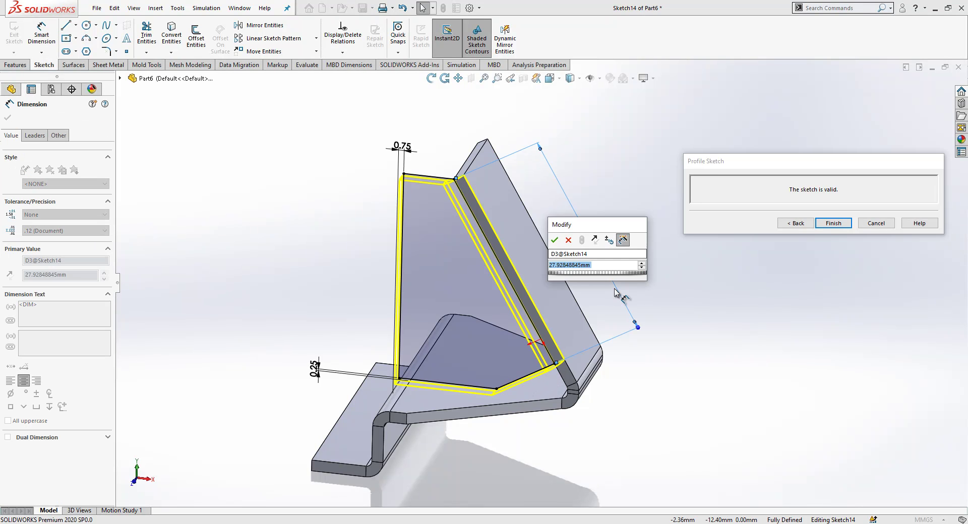
pyautogui.write('38')
pyautogui.press('Return')
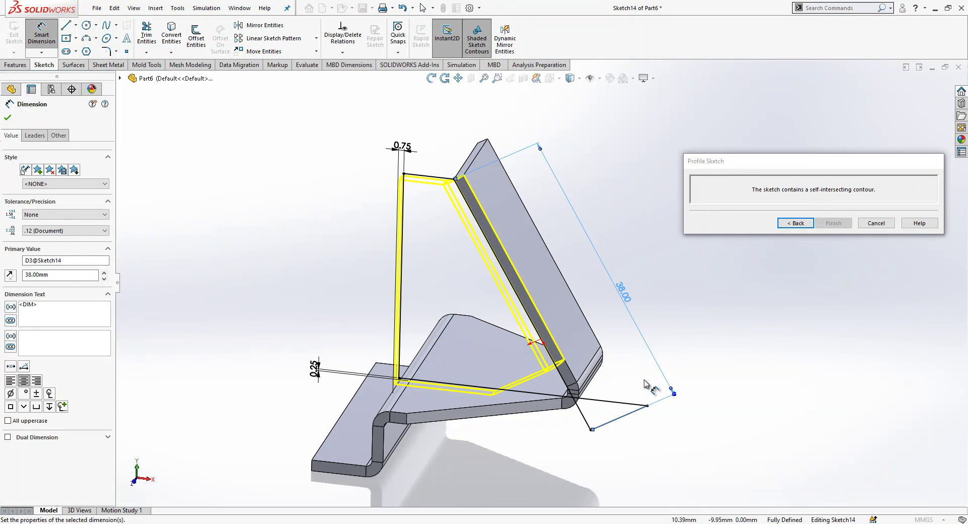
pyautogui.hotkey('ctrl', 'z')
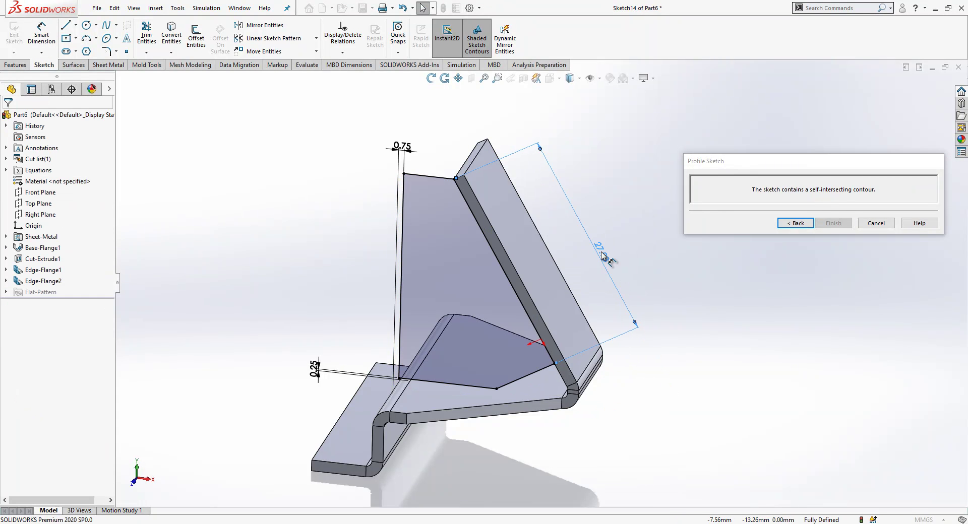
pyautogui.click(602, 256)
pyautogui.moveTo(602, 256); pyautogui.dragTo(599, 257)
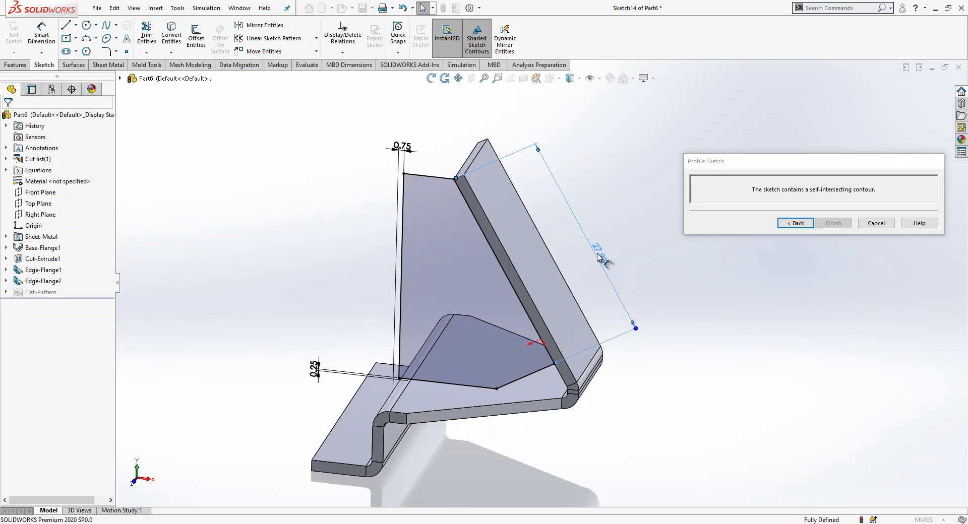
pyautogui.press('Return')
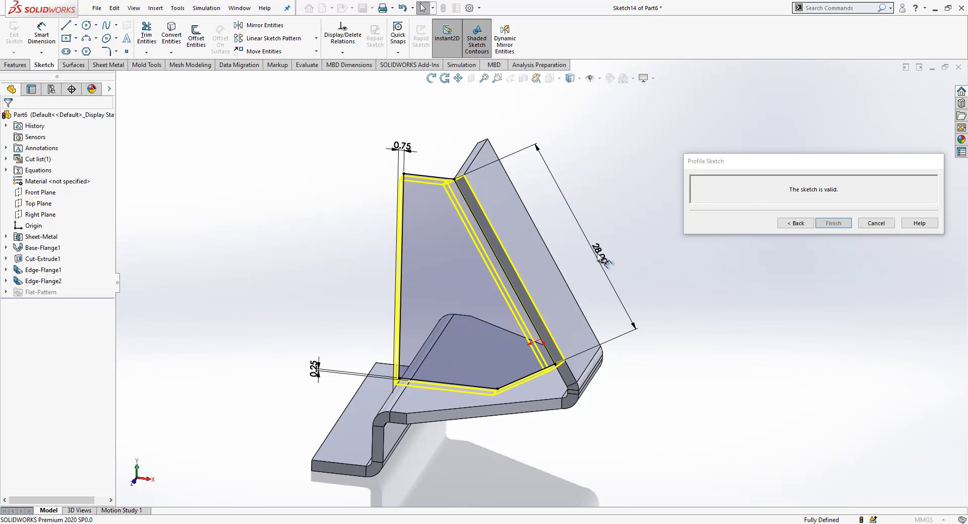
pyautogui.click(833, 223)
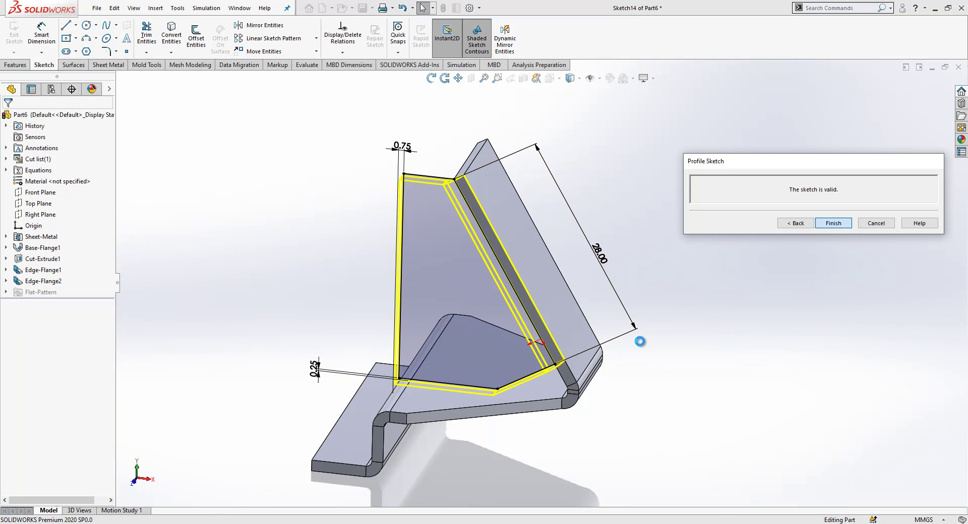
# Add Edge-Flange4 on the left vertical edge, material inside, extending up to a picked vertex
pyautogui.moveTo(649, 423)
pyautogui.mouseDown(button='middle')
pyautogui.moveTo(476, 334)
pyautogui.moveTo(494, 401)
pyautogui.moveTo(559, 431)
pyautogui.moveTo(506, 479)
pyautogui.moveTo(526, 456)
pyautogui.moveTo(492, 397)
pyautogui.mouseUp(button='middle')
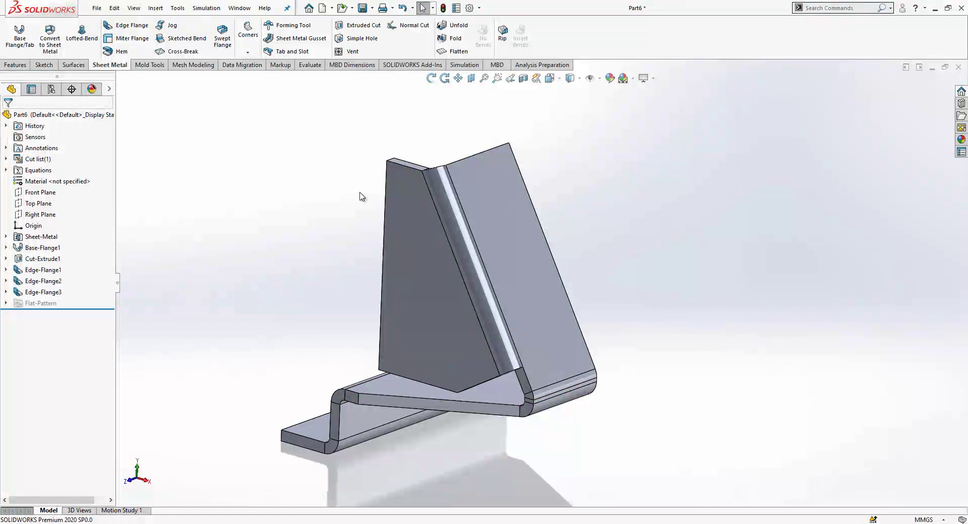
pyautogui.click(386, 170)
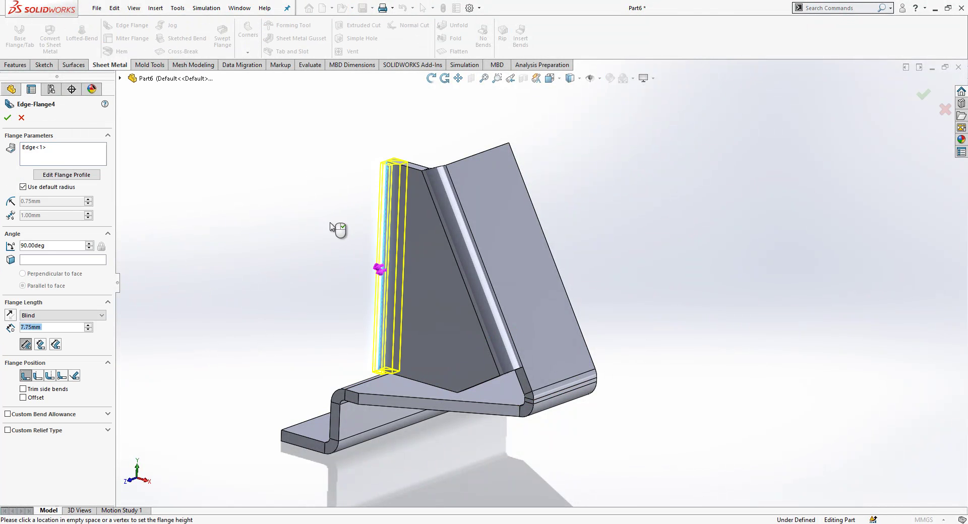
pyautogui.moveTo(381, 310)
pyautogui.mouseDown(button='middle')
pyautogui.moveTo(350, 374)
pyautogui.moveTo(379, 477)
pyautogui.moveTo(416, 334)
pyautogui.mouseUp(button='middle')
pyautogui.click(38, 376)
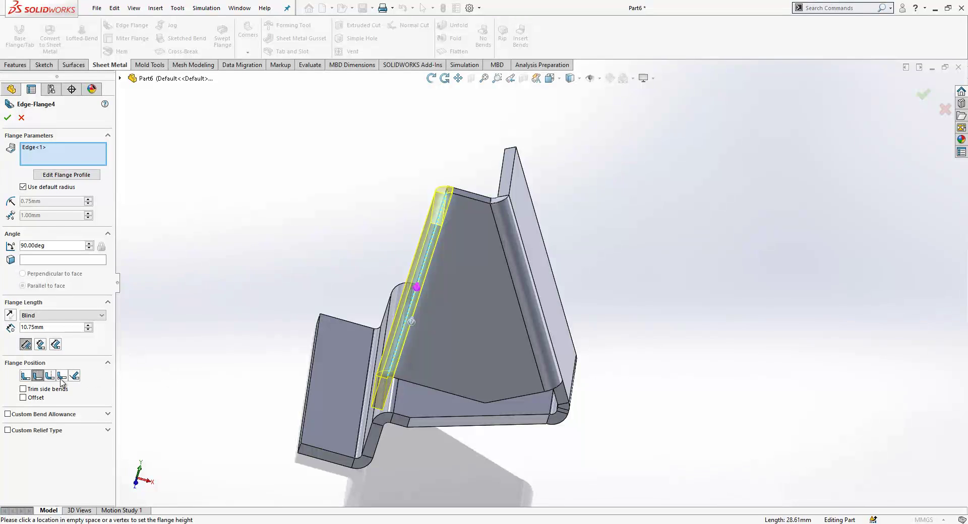
pyautogui.click(25, 376)
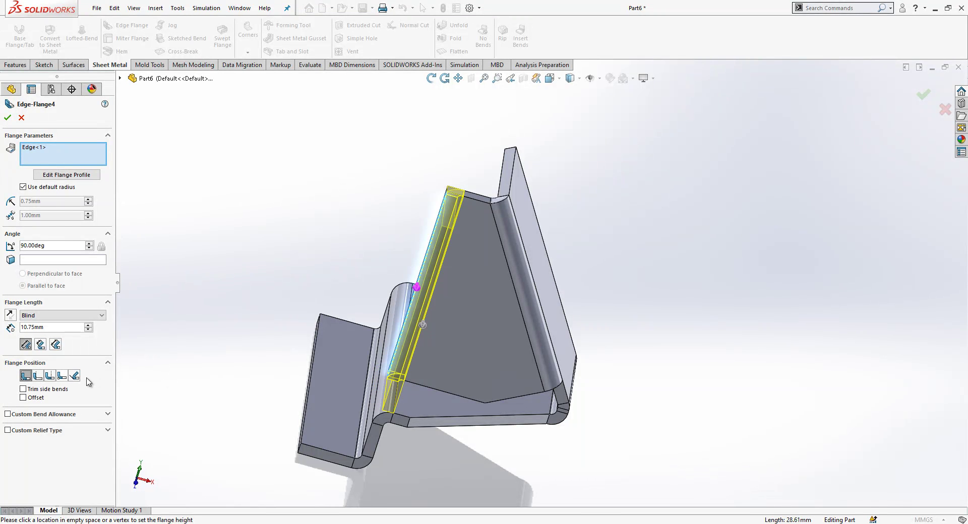
pyautogui.moveTo(379, 404)
pyautogui.mouseDown(button='middle')
pyautogui.moveTo(380, 328)
pyautogui.moveTo(412, 328)
pyautogui.moveTo(429, 350)
pyautogui.moveTo(262, 308)
pyautogui.moveTo(9, 222)
pyautogui.mouseUp(button='middle')
pyautogui.click(60, 316)
pyautogui.click(45, 330)
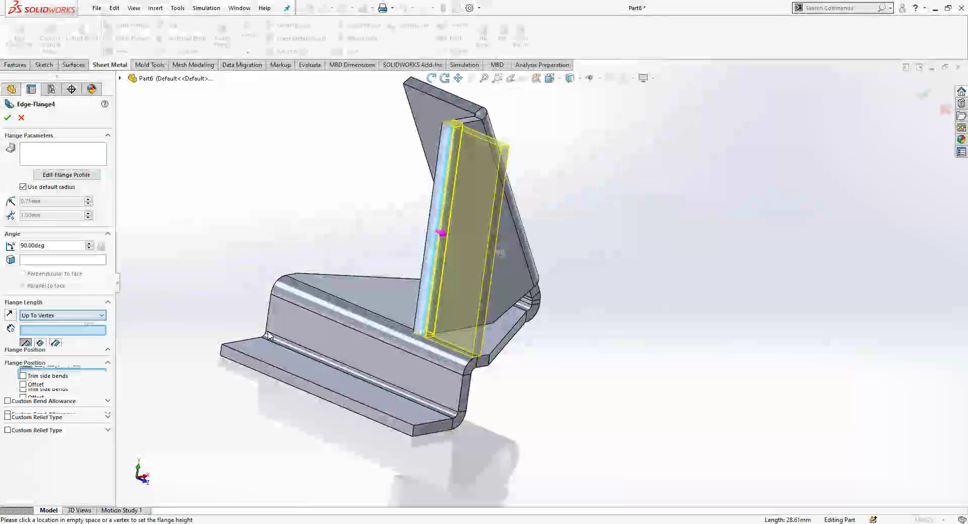
pyautogui.click(477, 357)
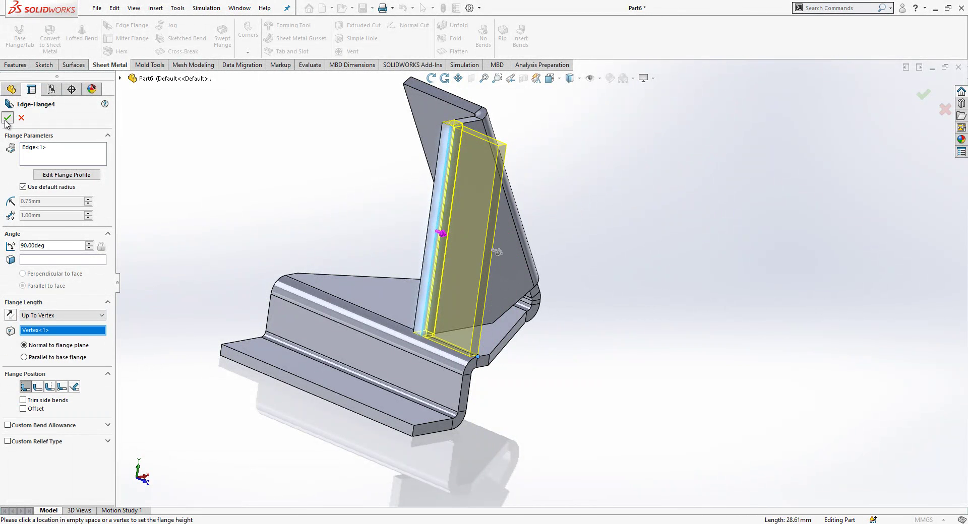
pyautogui.press('Return')
pyautogui.moveTo(446, 331); pyautogui.dragTo(410, 353, button='middle')
# Measure the 0.75 mm gap between the base flange face and the gusset flange
pyautogui.keyDown('ctrl'); pyautogui.click(404, 373); pyautogui.keyUp('ctrl')
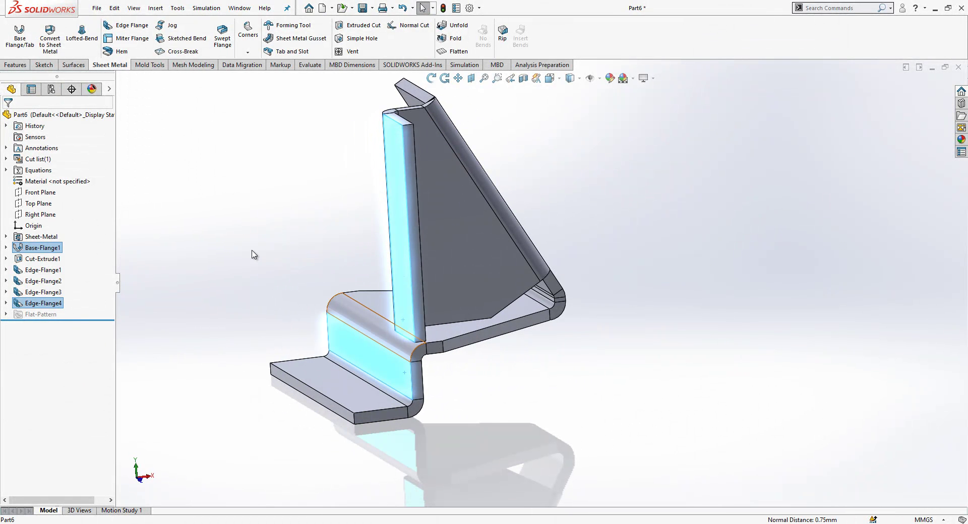
pyautogui.click(308, 65)
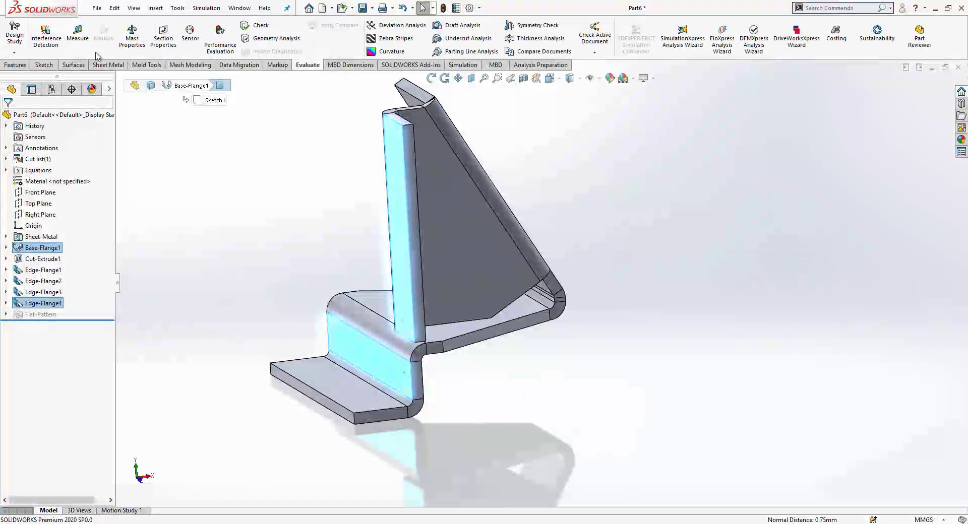
pyautogui.click(78, 35)
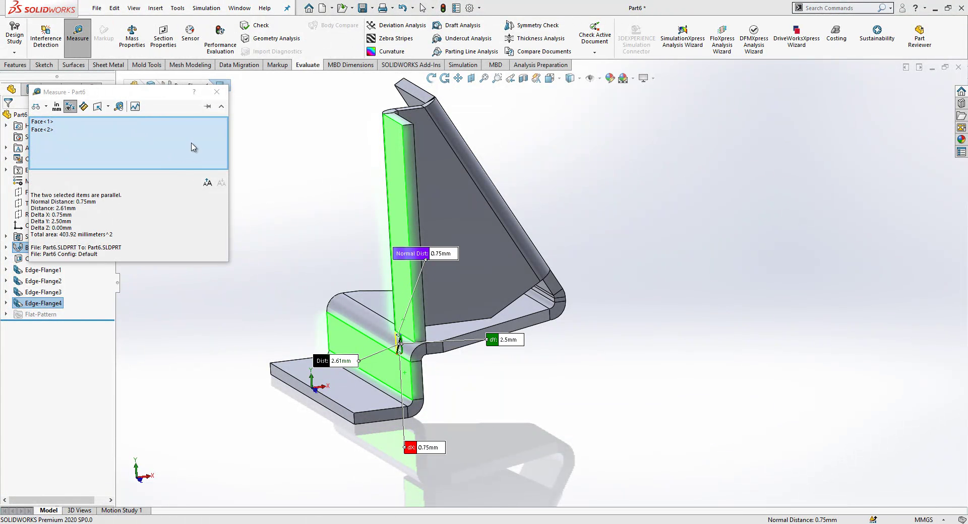
pyautogui.click(211, 95)
# Open the 0.75 offset dimension in Edge-Flange3's Sketch15 for editing
pyautogui.click(43, 292)
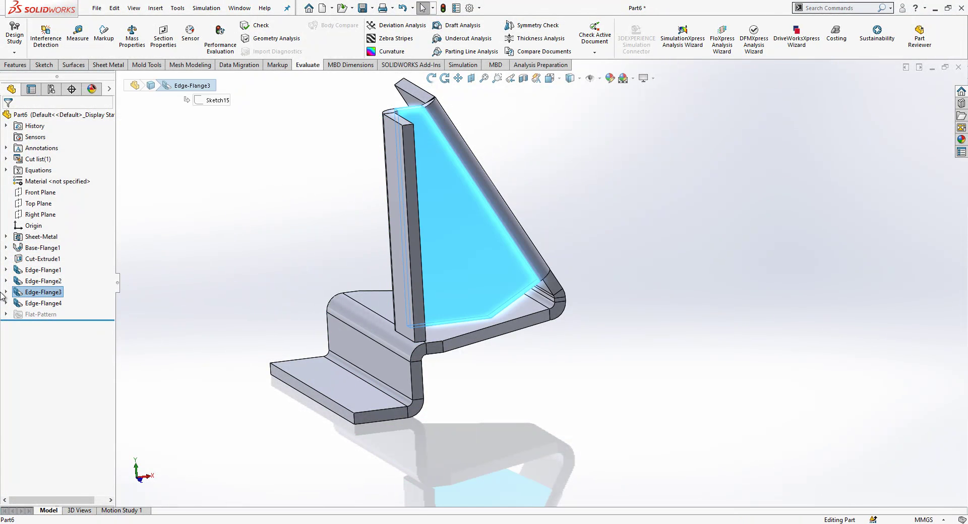
pyautogui.click(6, 293)
pyautogui.click(48, 303)
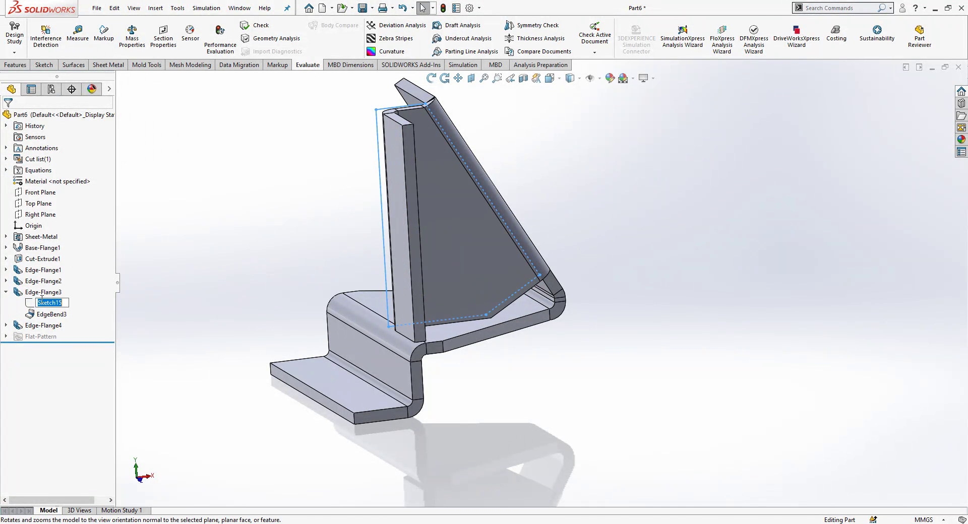
pyautogui.doubleClick(35, 304)
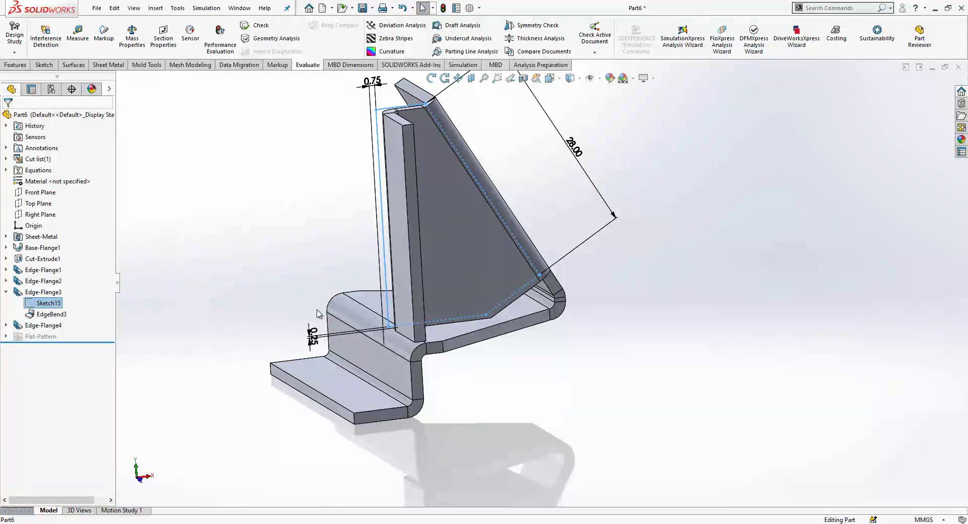
pyautogui.press('z')
pyautogui.click(398, 119)
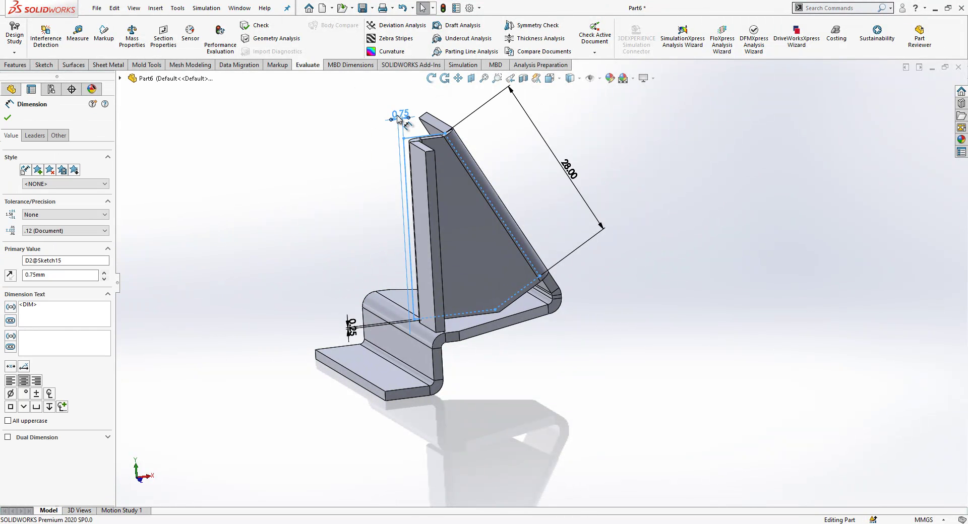
pyautogui.doubleClick(399, 118)
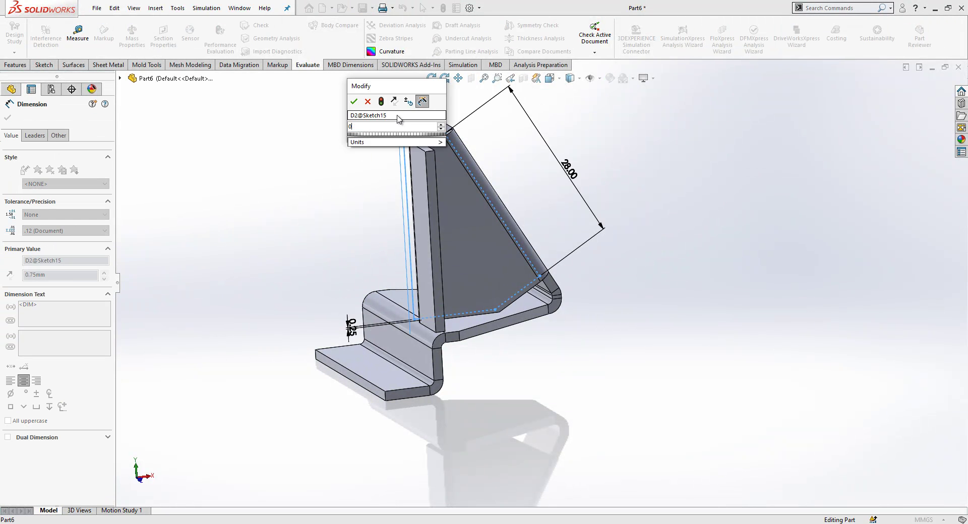
pyautogui.click(297, 183)
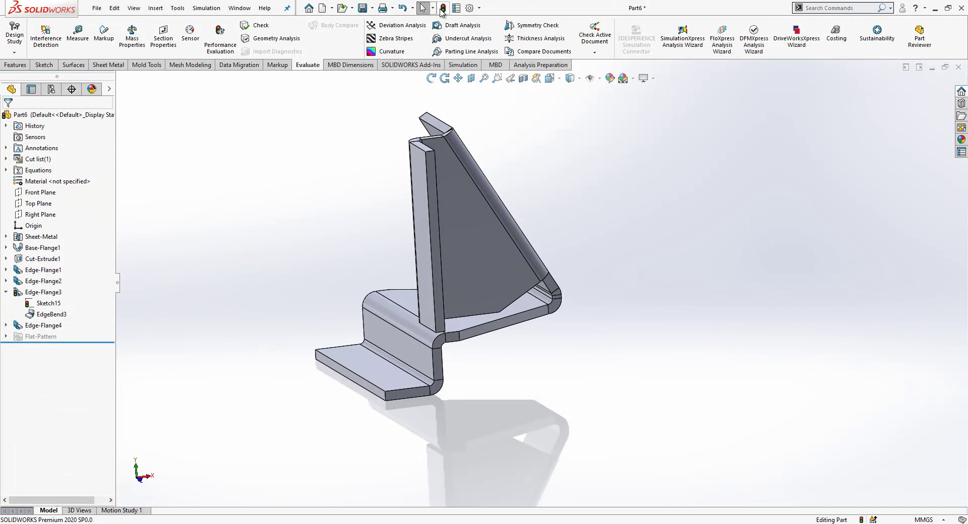
# Rebuild the part with the changed offset and view the narrow flange
pyautogui.click(444, 9)
pyautogui.scroll(-5, 447, 321)
pyautogui.moveTo(447, 321)
pyautogui.mouseDown(button='middle')
pyautogui.moveTo(400, 307)
pyautogui.moveTo(372, 354)
pyautogui.moveTo(511, 327)
pyautogui.moveTo(596, 277)
pyautogui.moveTo(522, 261)
pyautogui.mouseUp(button='middle')
pyautogui.scroll(5, 511, 328)
pyautogui.scroll(-3, 523, 262)
pyautogui.moveTo(480, 227)
pyautogui.mouseDown(button='middle')
pyautogui.moveTo(512, 238)
pyautogui.moveTo(559, 233)
pyautogui.moveTo(488, 254)
pyautogui.moveTo(473, 272)
pyautogui.moveTo(465, 241)
pyautogui.mouseUp(button='middle')
# Start a sketch on the narrow flange face with a vertical construction centreline
pyautogui.click(460, 232)
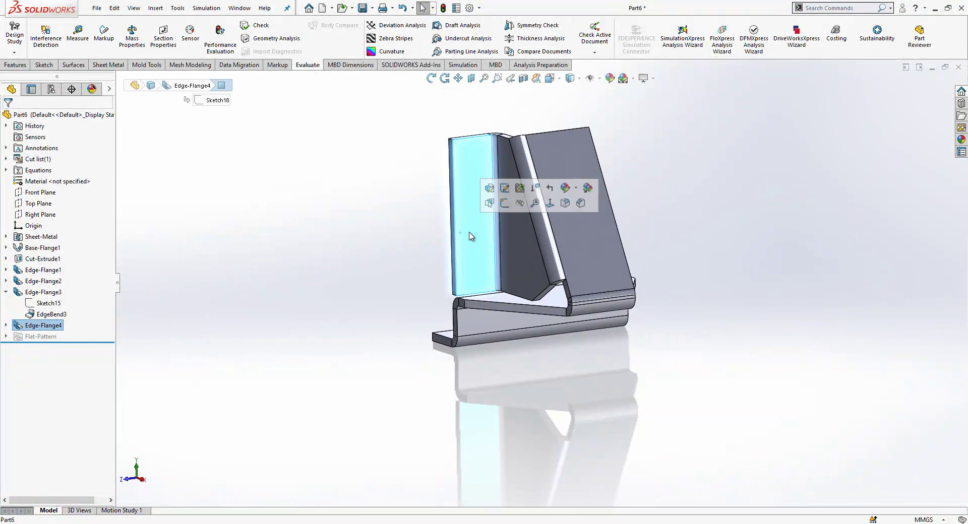
pyautogui.click(550, 203)
pyautogui.click(361, 276)
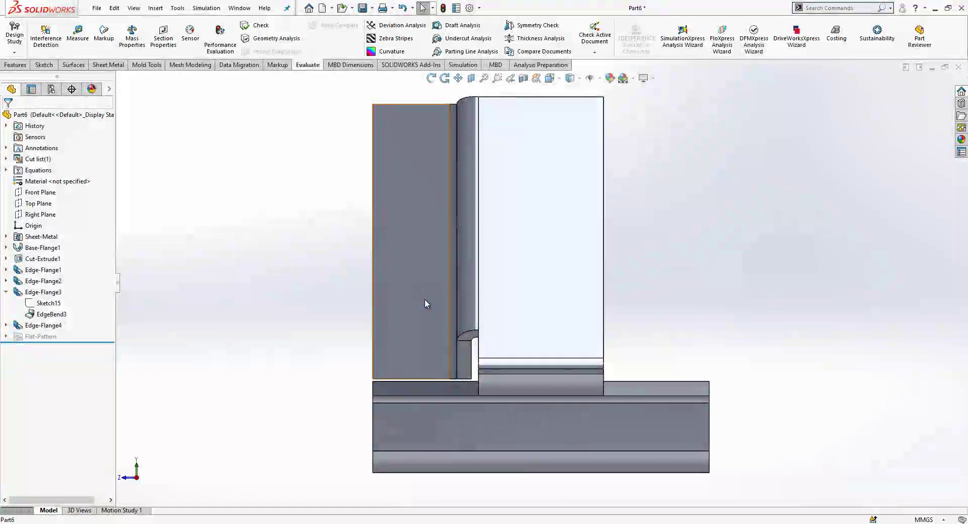
pyautogui.click(425, 298)
pyautogui.click(484, 272)
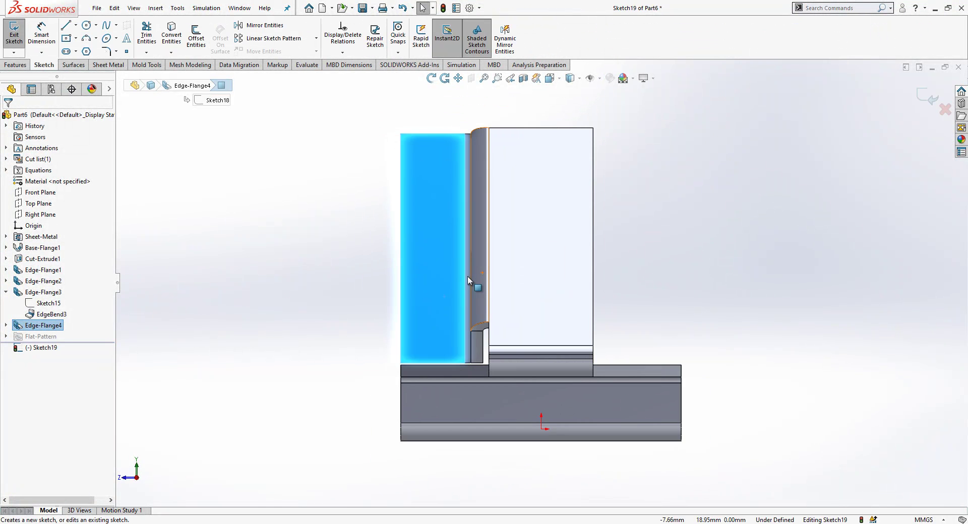
pyautogui.click(66, 26)
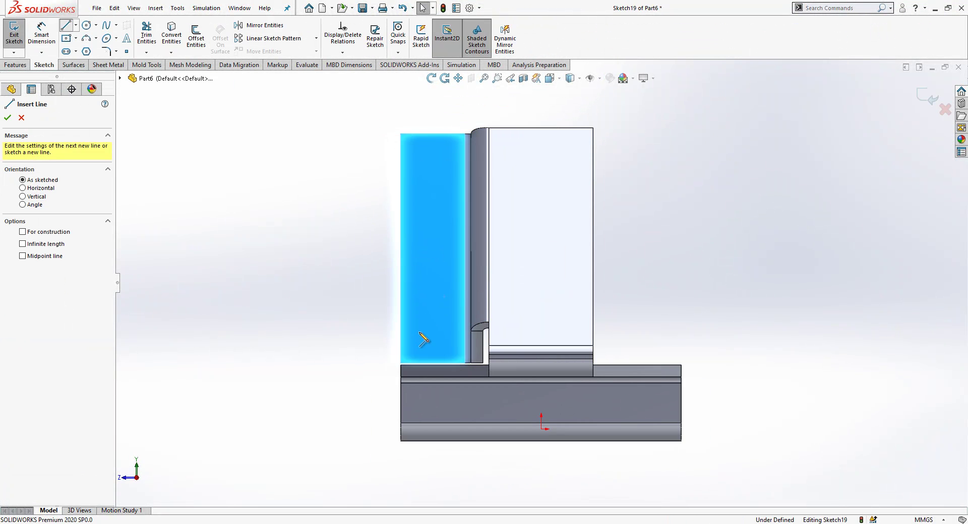
pyautogui.click(432, 363)
pyautogui.click(432, 410)
pyautogui.press('Escape')
pyautogui.click(432, 401)
pyautogui.click(475, 372)
pyautogui.scroll(-5, 444, 383)
# Draw the left half of the slot outline: top edge, short drop, slanted side, bottom edge
pyautogui.press('l')
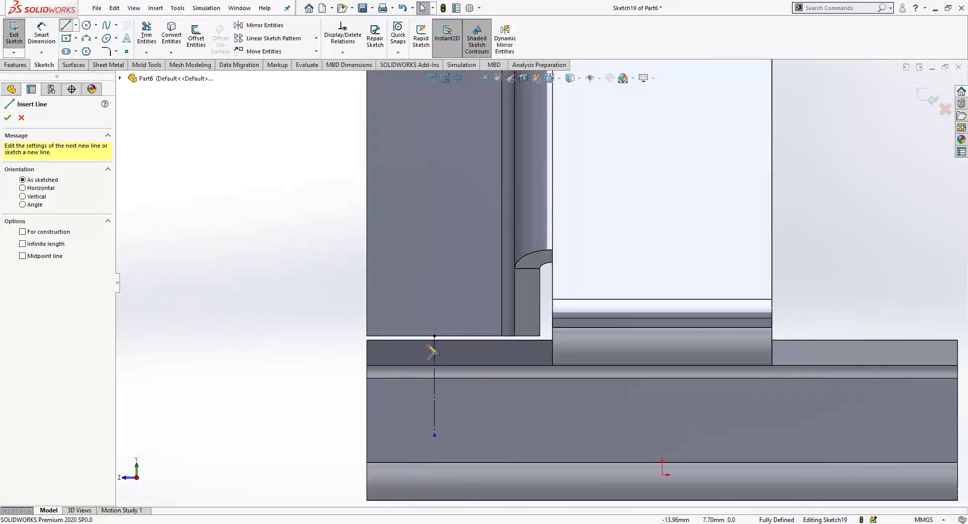
pyautogui.click(434, 336)
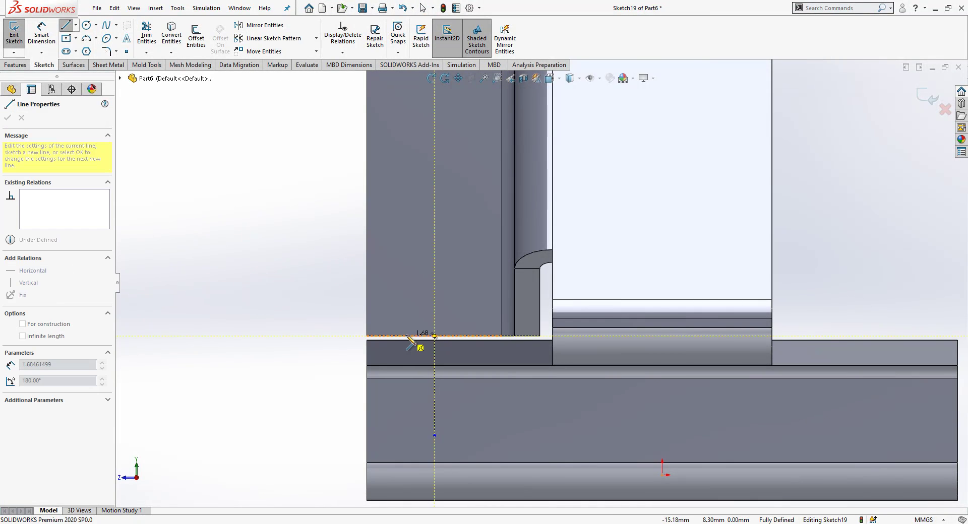
pyautogui.click(406, 335)
pyautogui.click(407, 355)
pyautogui.click(387, 425)
pyautogui.click(434, 425)
pyautogui.press('Escape')
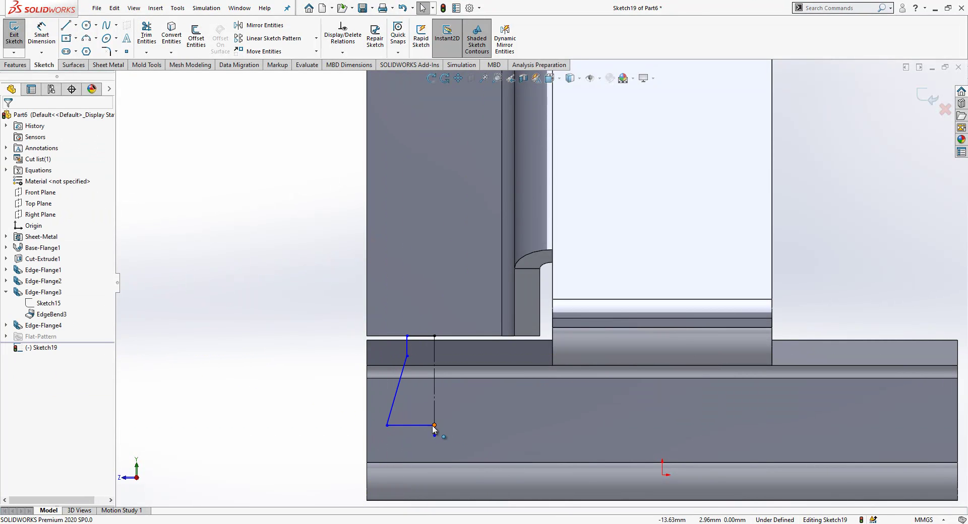
# Mirror the half-outline lines about the vertical centreline
pyautogui.rightClick(430, 426)
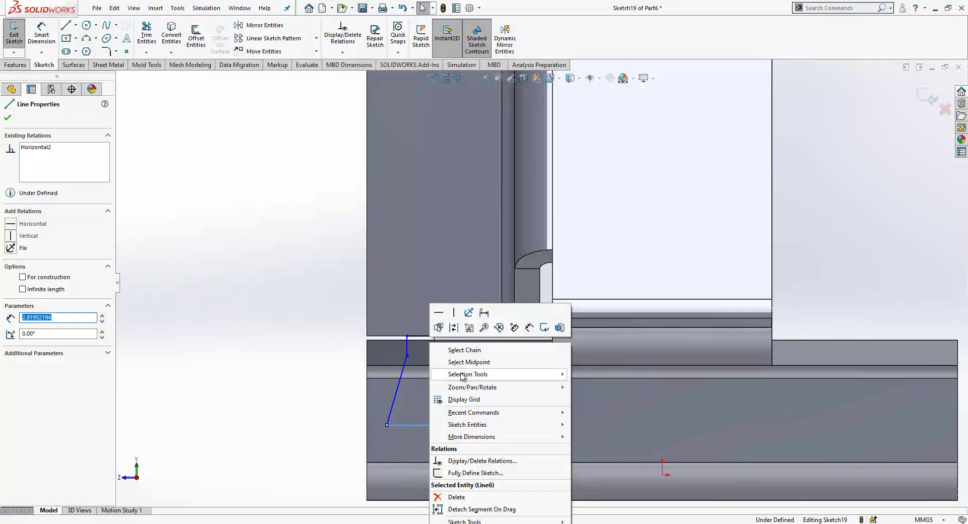
pyautogui.click(466, 353)
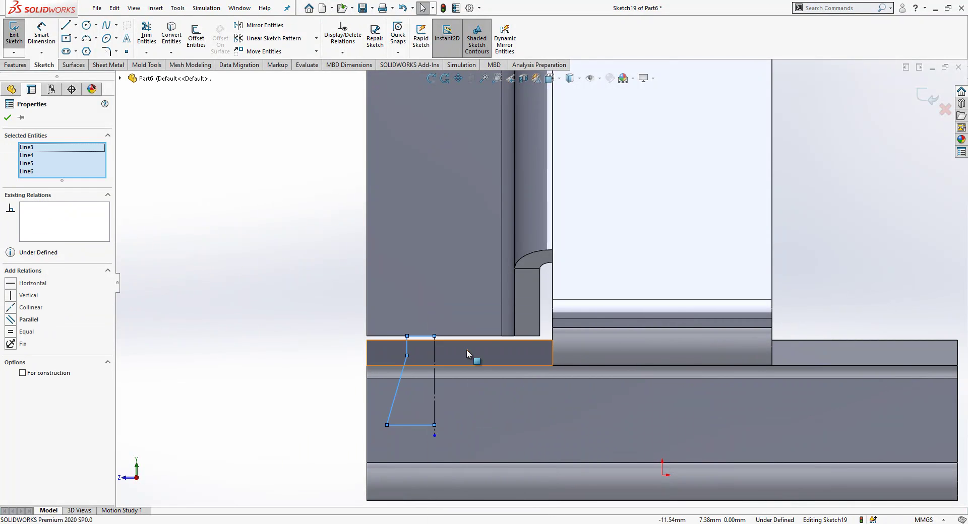
pyautogui.click(260, 26)
pyautogui.click(434, 360)
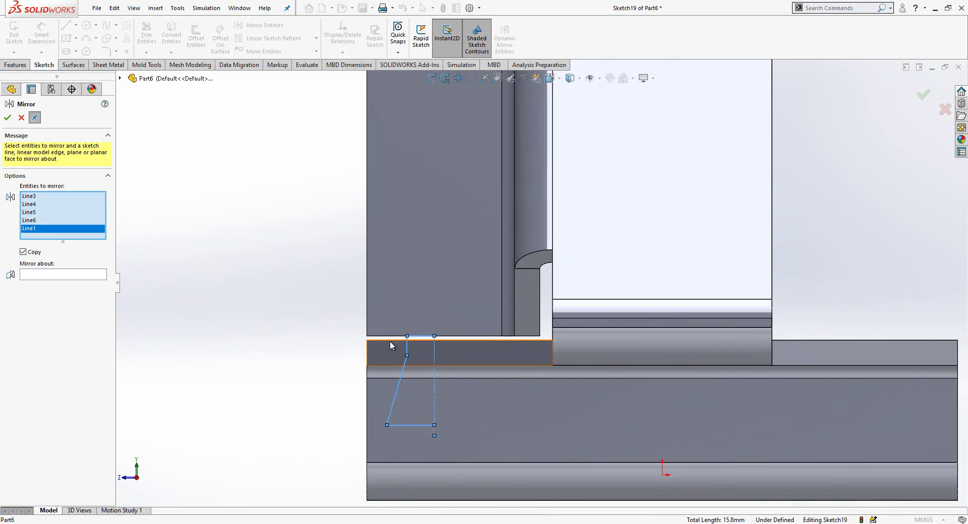
pyautogui.click(79, 278)
pyautogui.click(432, 354)
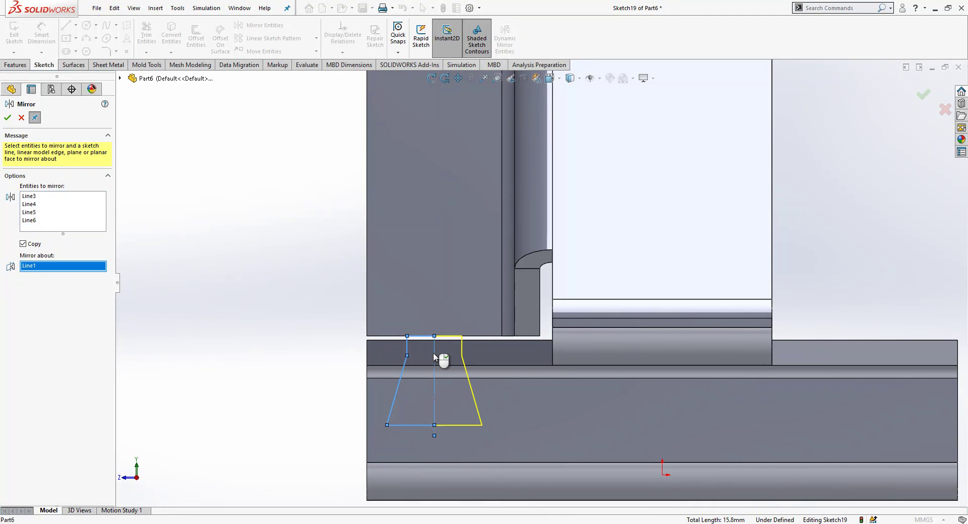
# Dimension the trapezoid 6.00 tall with a 1.50 upper step
pyautogui.press('Escape')
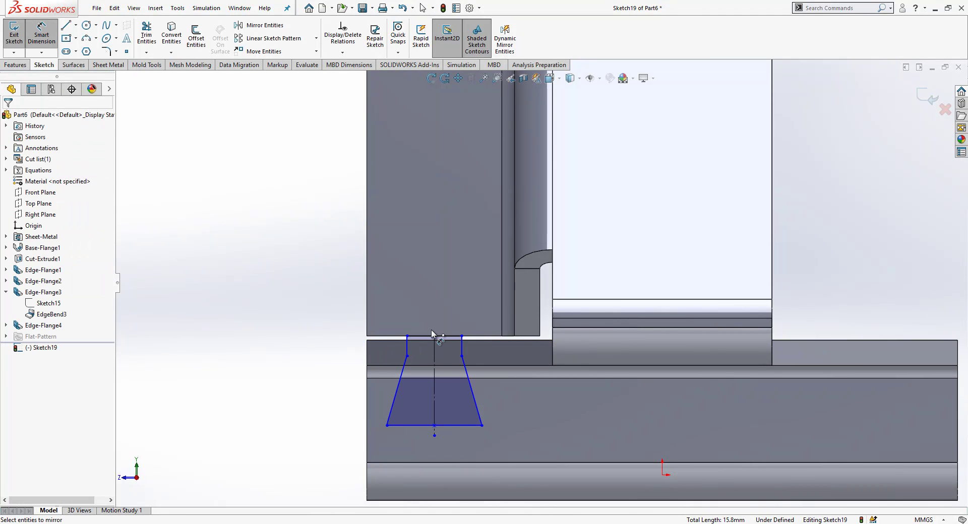
pyautogui.click(443, 337)
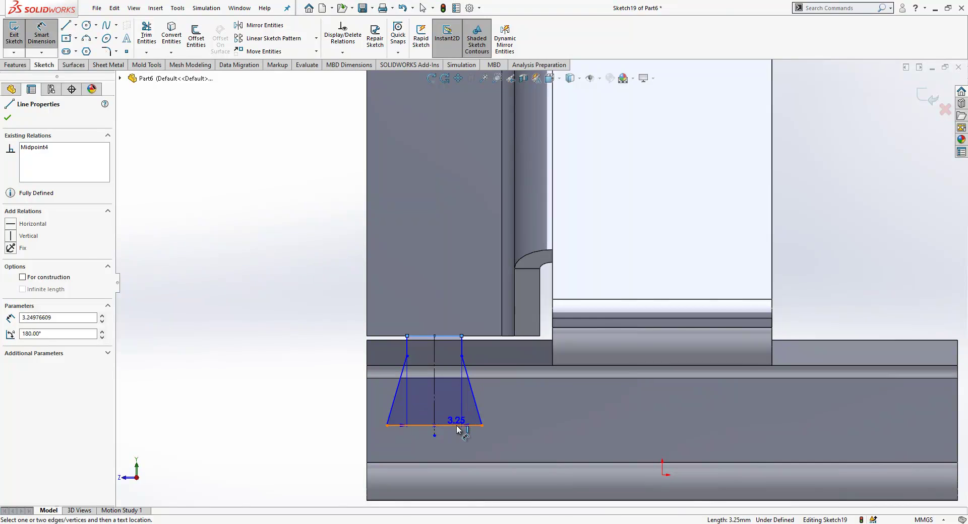
pyautogui.click(454, 425)
pyautogui.click(325, 391)
pyautogui.write('7')
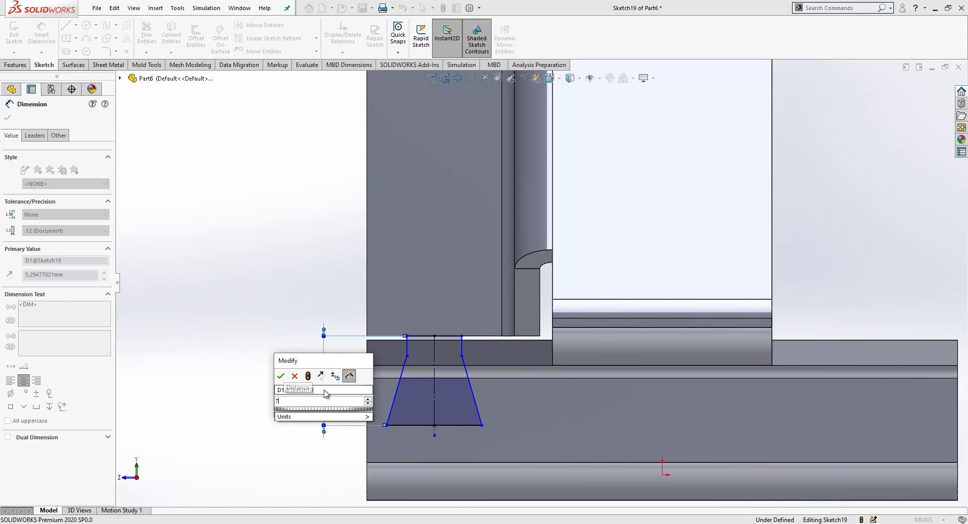
pyautogui.write('6.5')
pyautogui.press('Return')
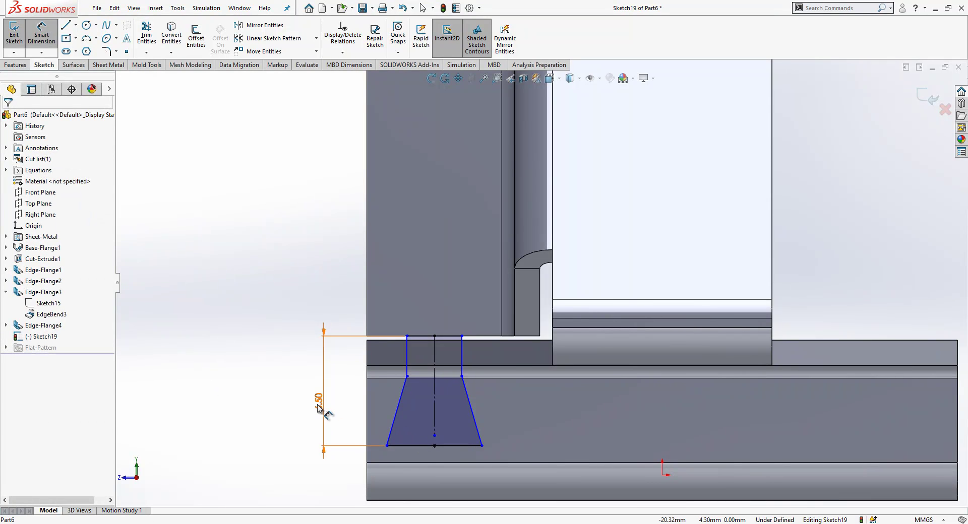
pyautogui.press('Return')
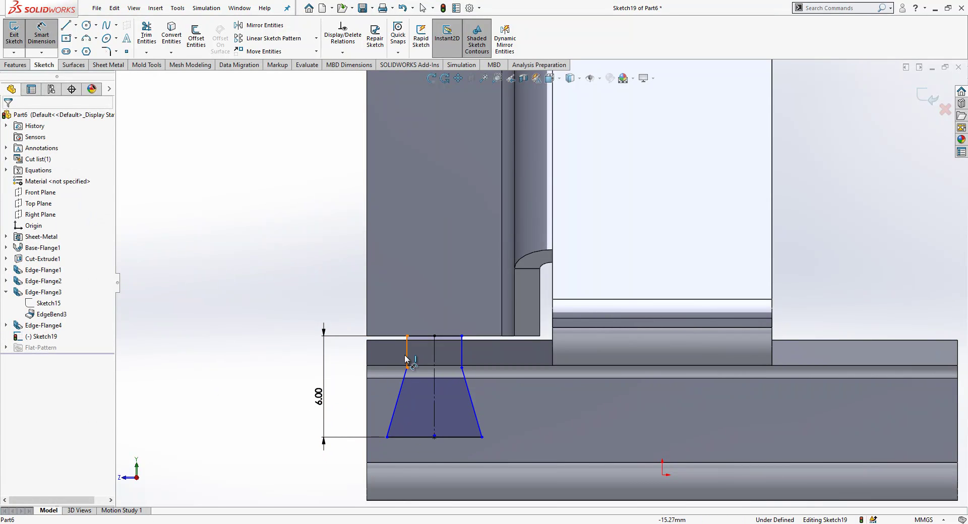
pyautogui.click(407, 353)
pyautogui.click(338, 353)
pyautogui.write('1.5')
pyautogui.press('Return')
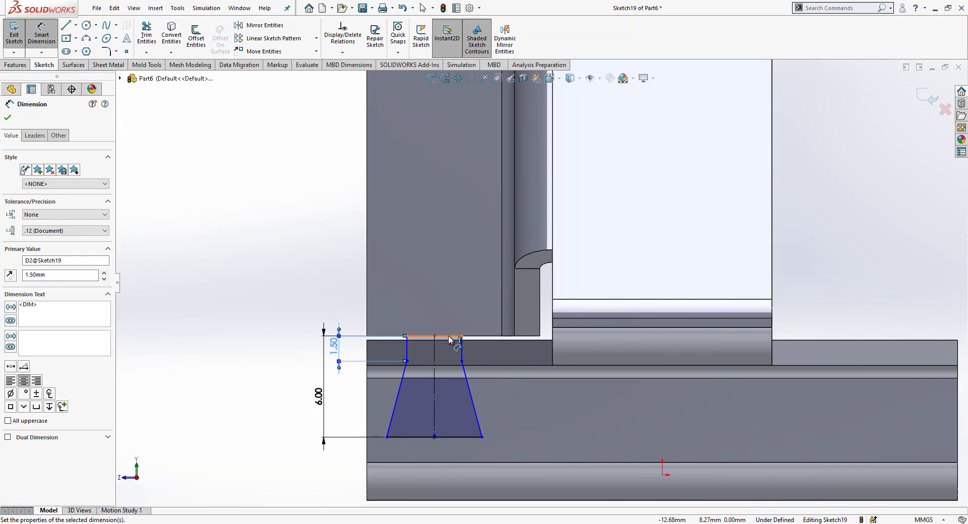
# Dimension the top width 3.00 and the bottom width 5.00
pyautogui.click(444, 337)
pyautogui.click(443, 307)
pyautogui.write('3')
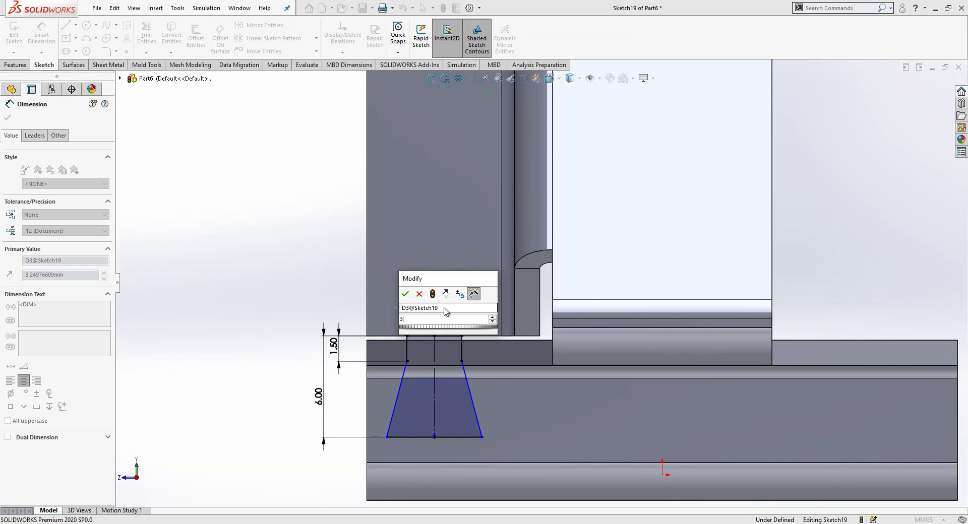
pyautogui.press('Return')
pyautogui.click(465, 442)
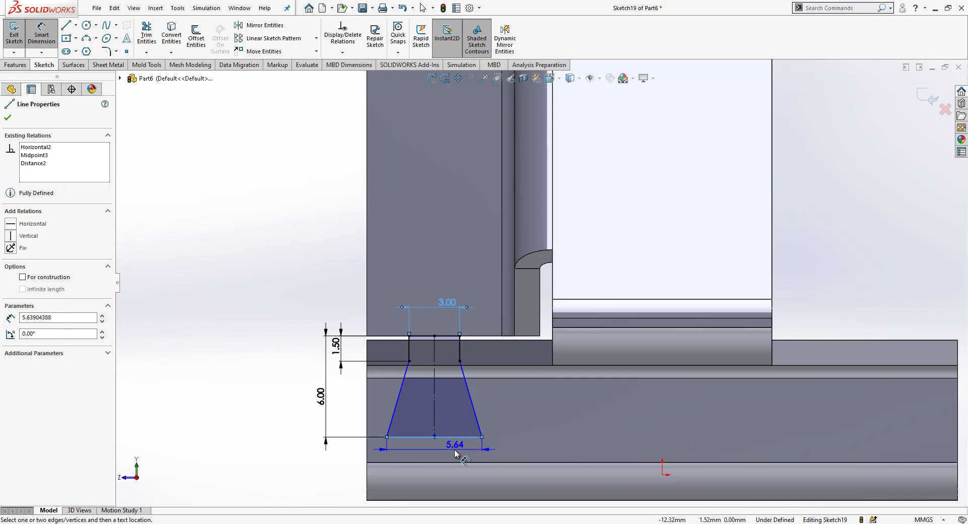
pyautogui.click(455, 450)
pyautogui.press('Return')
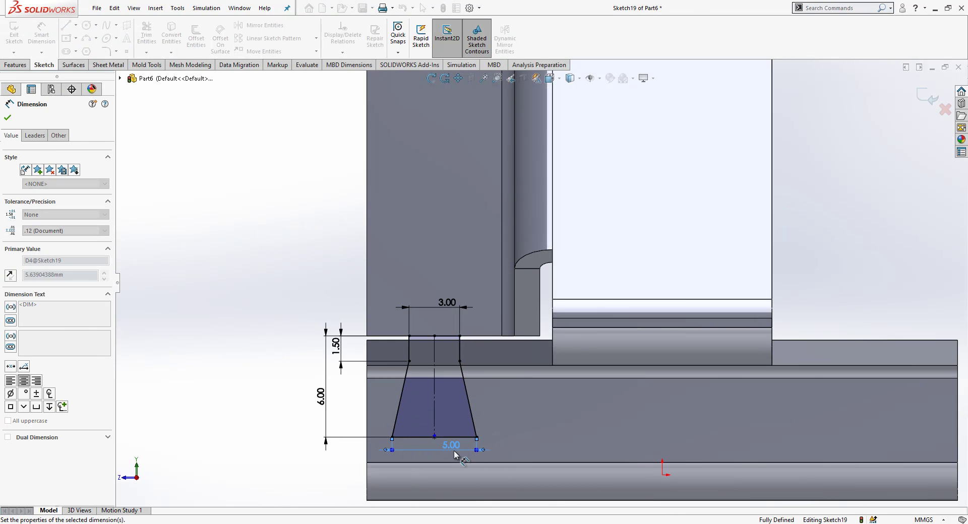
pyautogui.press('Escape')
# Round the bottom-right and bottom-left trapezoid corners with R0.50 sketch fillets, accepting the warnings
pyautogui.click(106, 52)
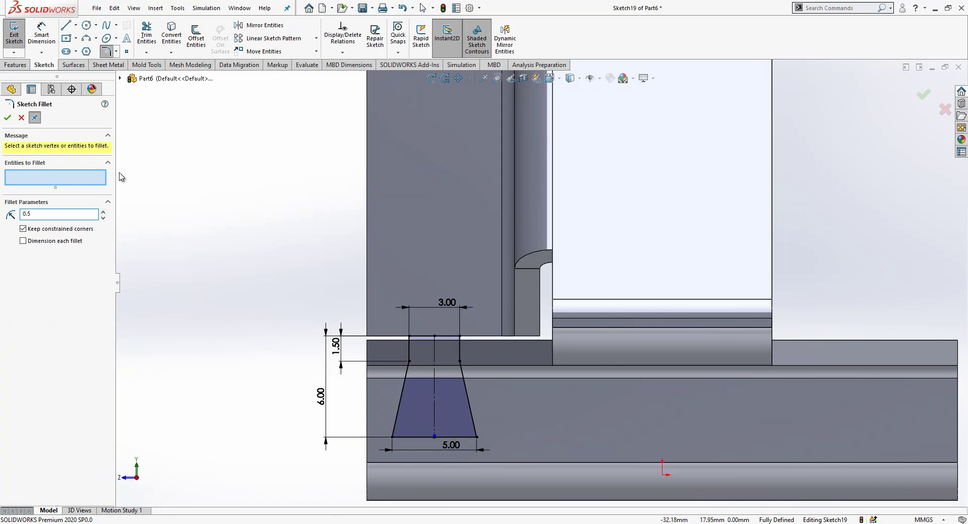
pyautogui.click(468, 438)
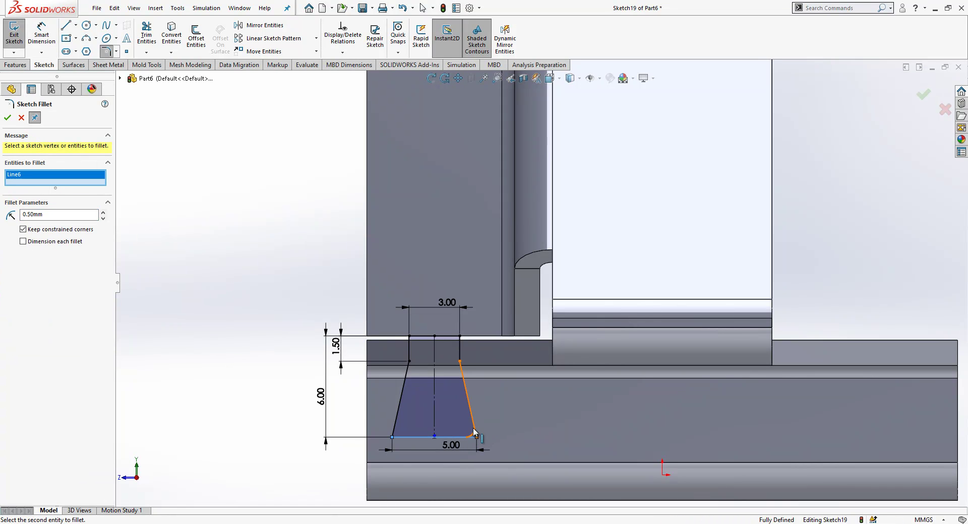
pyautogui.click(495, 275)
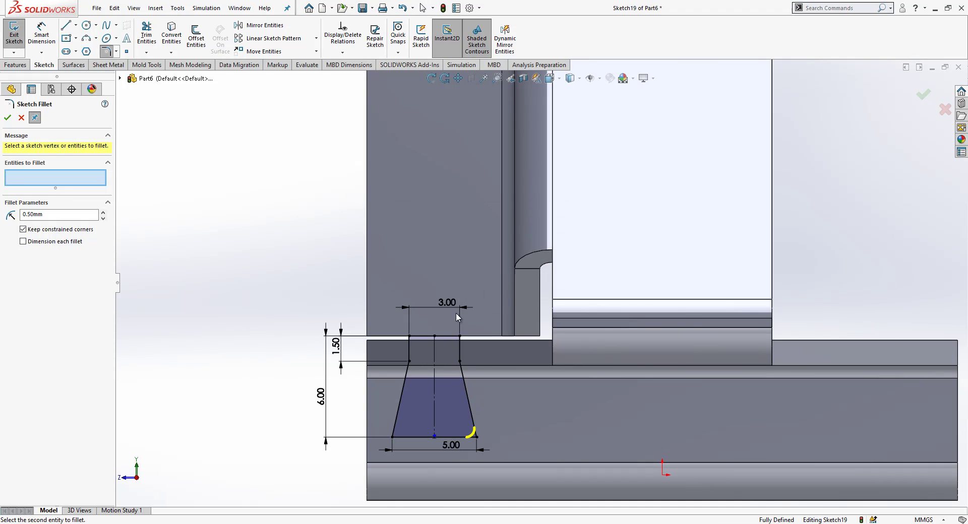
pyautogui.click(393, 432)
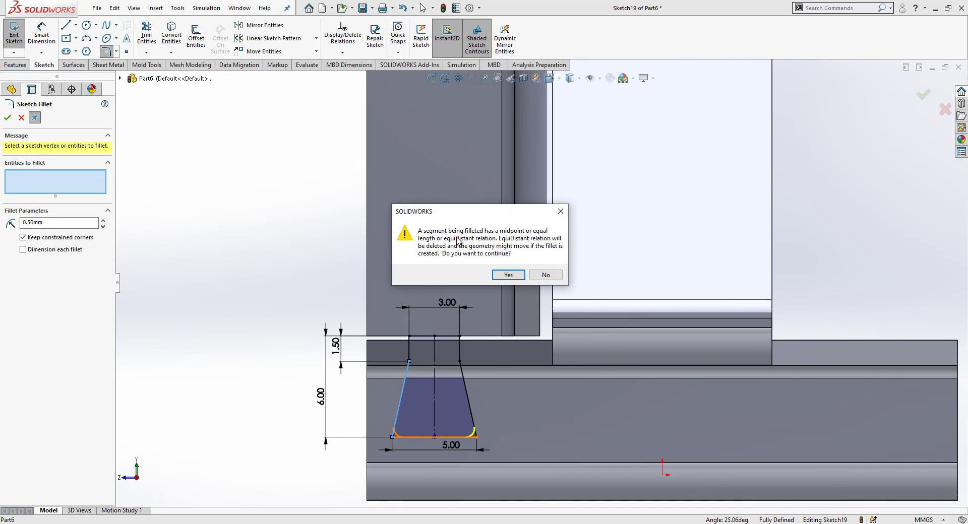
pyautogui.click(499, 275)
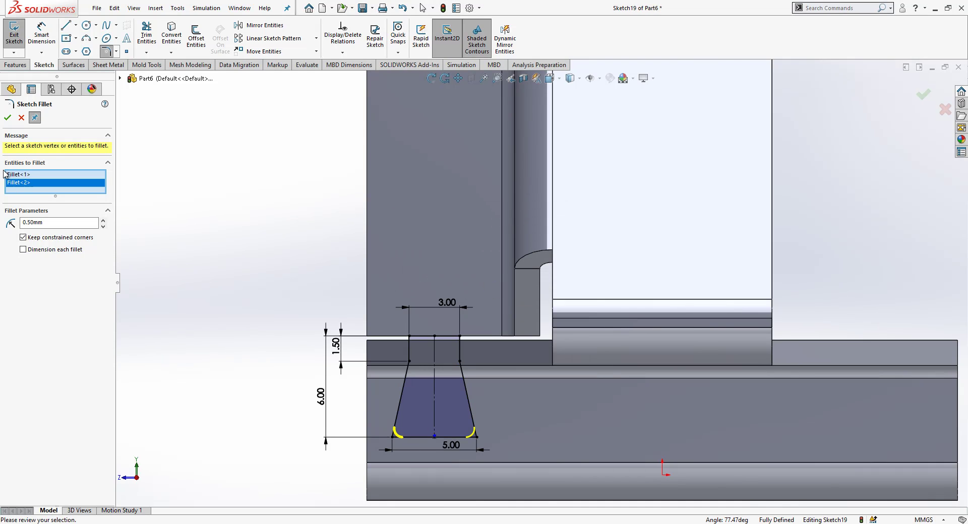
pyautogui.click(8, 118)
pyautogui.click(926, 96)
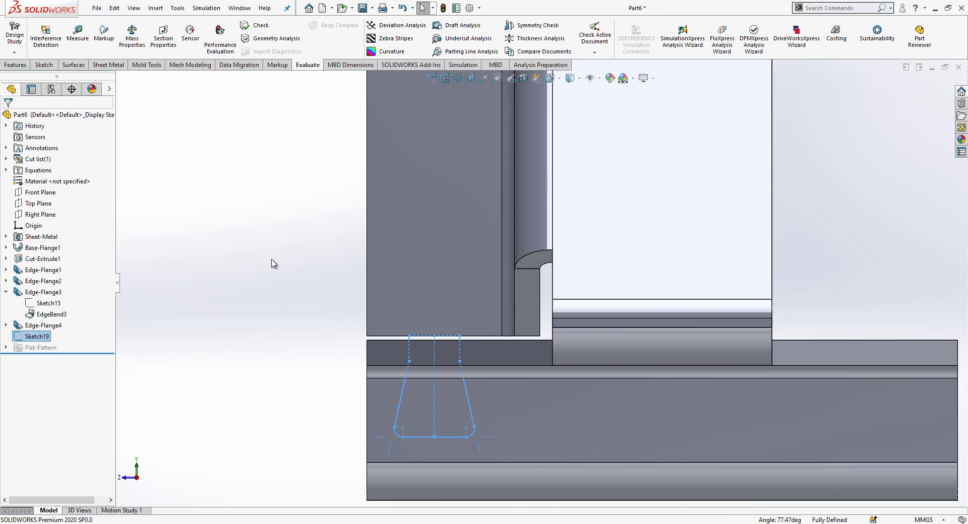
# Start Sketch20 on the flange face and offset the Sketch19 trapezoid by 0.05
pyautogui.moveTo(421, 339)
pyautogui.mouseDown(button='middle')
pyautogui.moveTo(482, 337)
pyautogui.moveTo(464, 373)
pyautogui.mouseUp(button='middle')
pyautogui.click(445, 271)
pyautogui.click(532, 243)
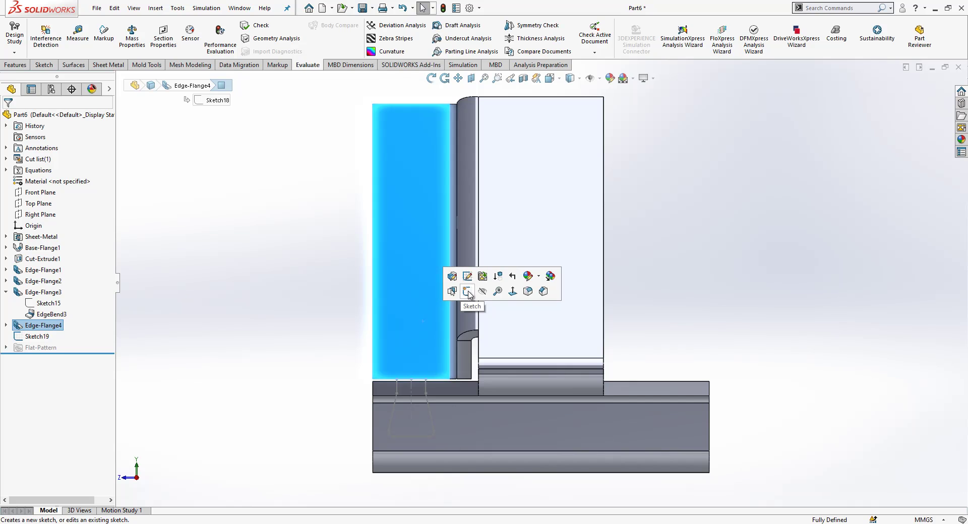
pyautogui.click(467, 292)
pyautogui.click(38, 337)
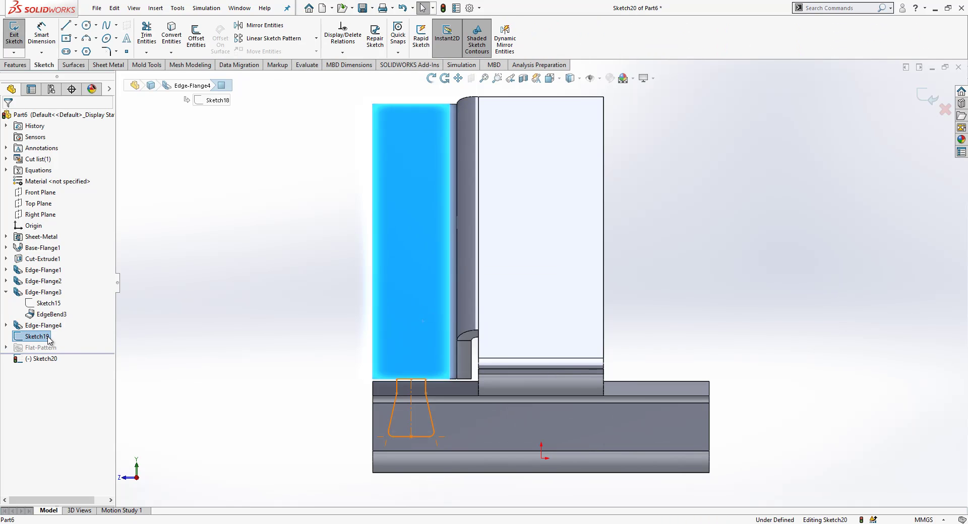
pyautogui.click(195, 36)
pyautogui.write('0')
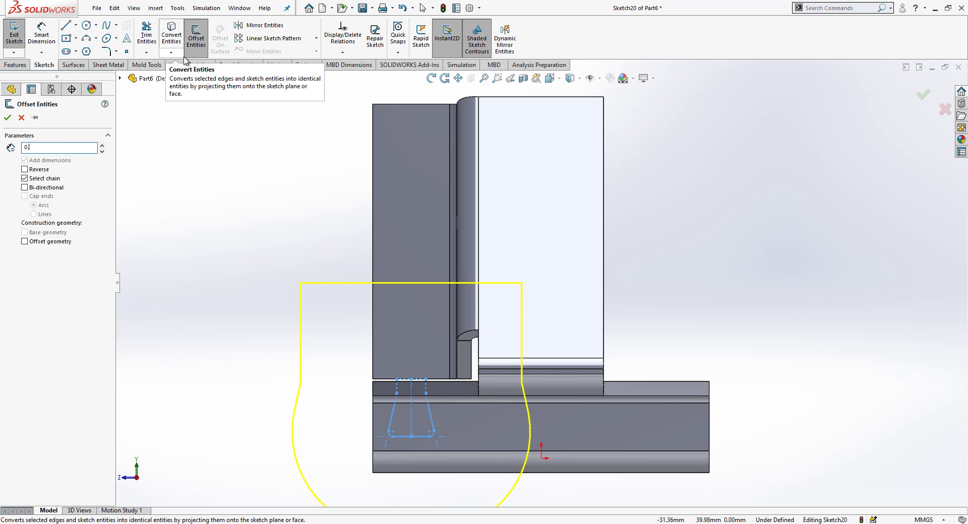
pyautogui.write('5')
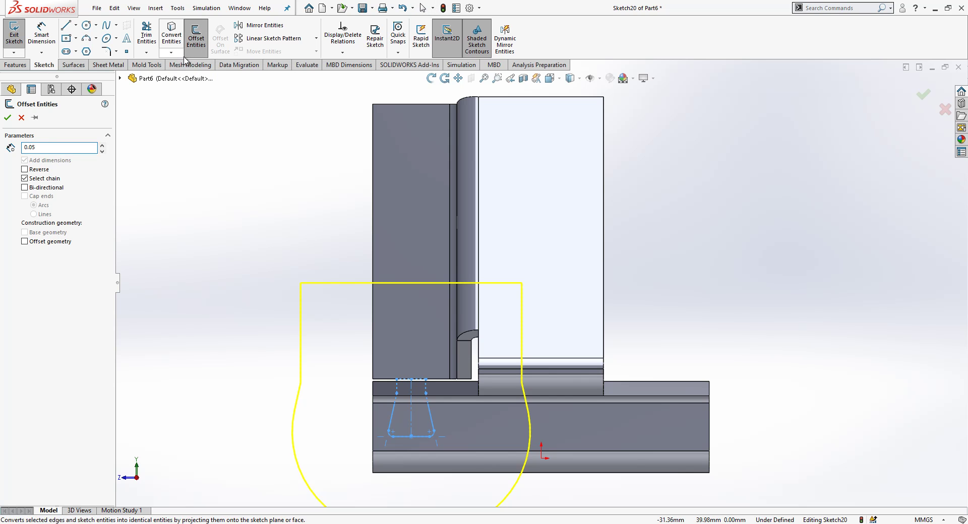
pyautogui.press('Return')
# Close the offset profile with a straight top line and trim away the thin sliver
pyautogui.scroll(-2, 418, 380)
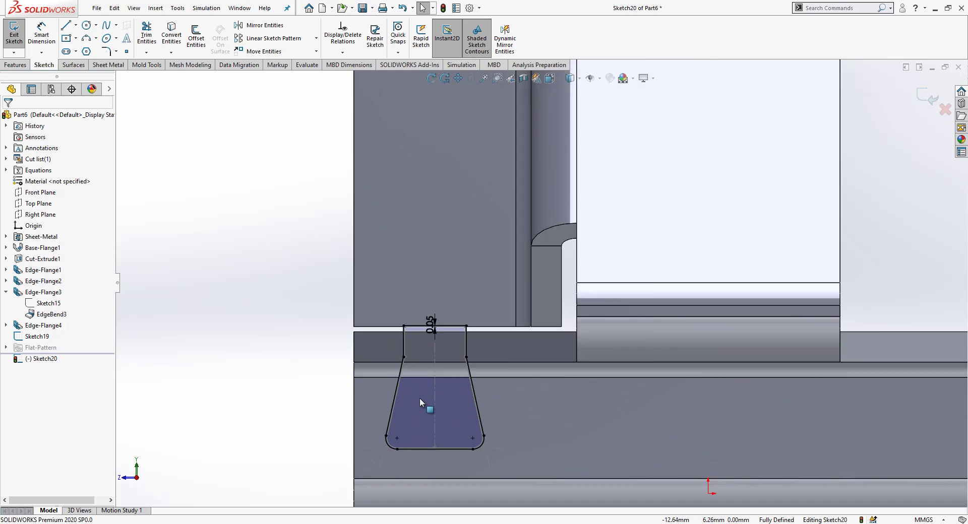
pyautogui.scroll(-5, 519, 258)
pyautogui.scroll(-2, 486, 203)
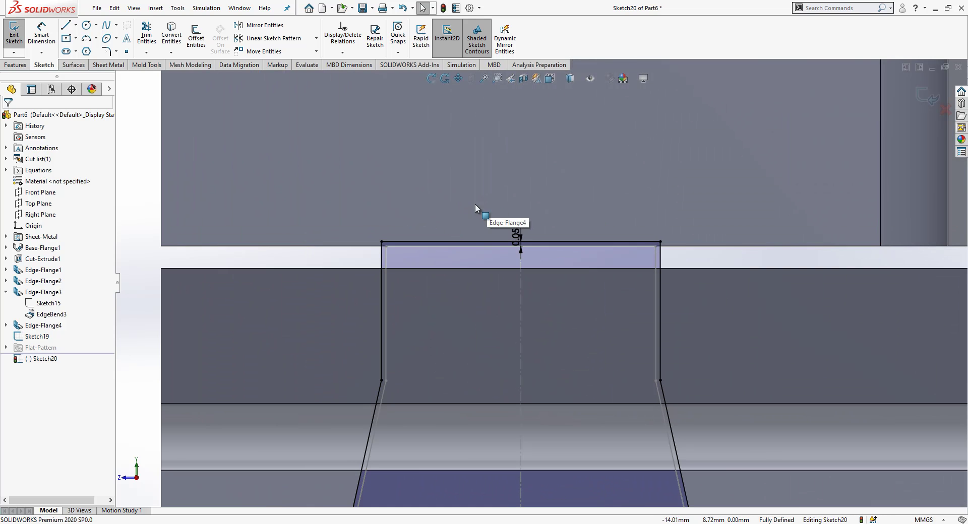
pyautogui.press('l')
pyautogui.click(382, 244)
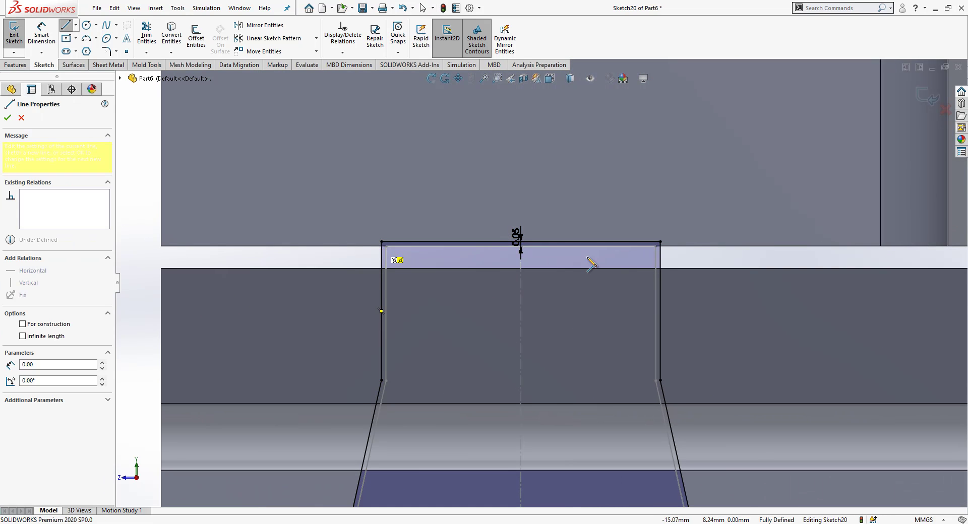
pyautogui.click(660, 244)
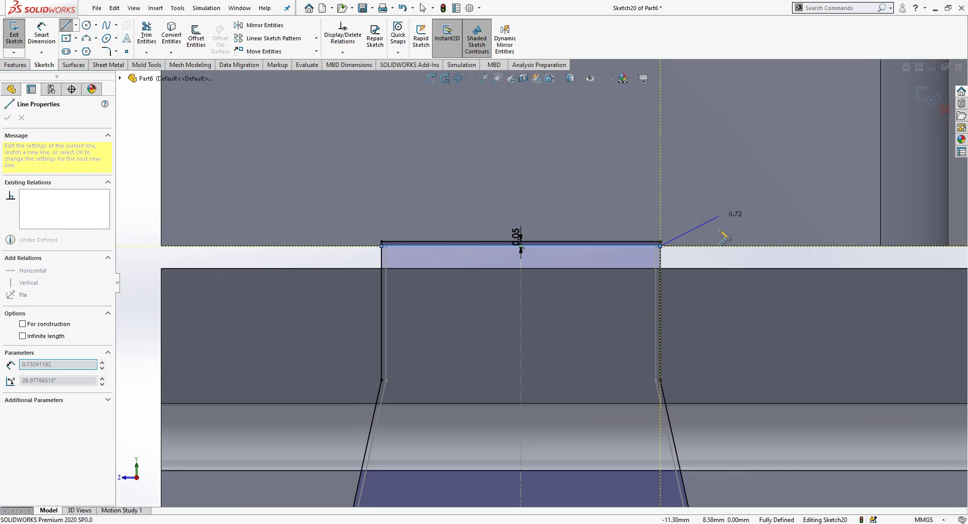
pyautogui.press('Escape')
pyautogui.click(147, 38)
pyautogui.scroll(-3, 427, 236)
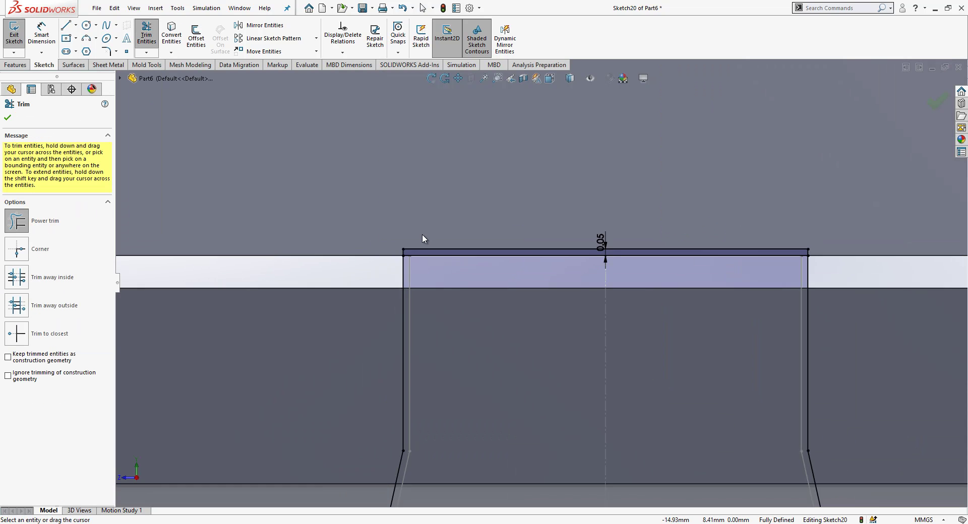
pyautogui.moveTo(402, 264); pyautogui.dragTo(439, 259)
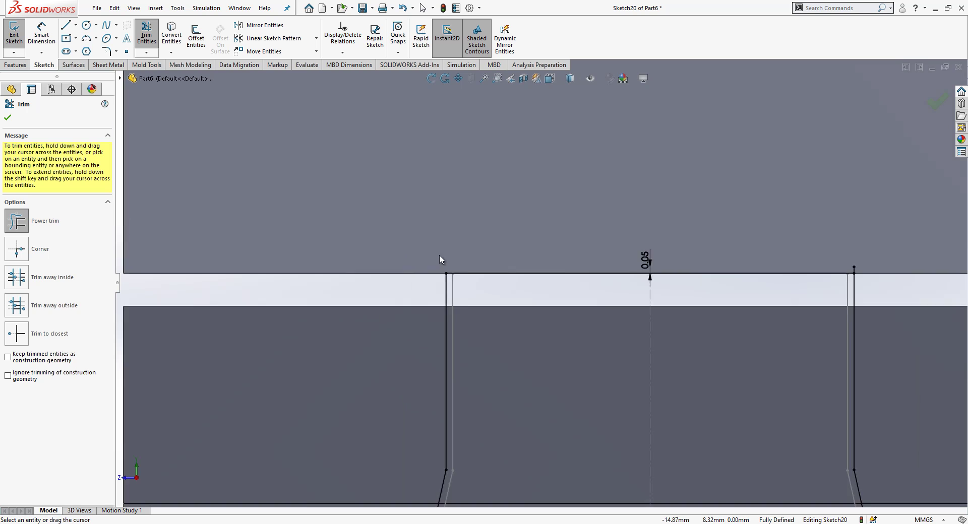
pyautogui.scroll(-2, 611, 277)
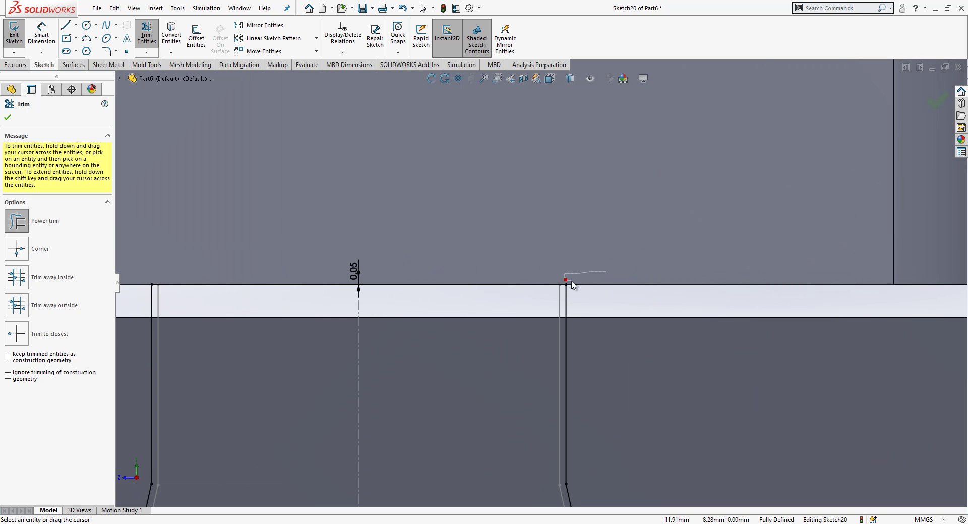
pyautogui.hotkey('ctrl', '7')
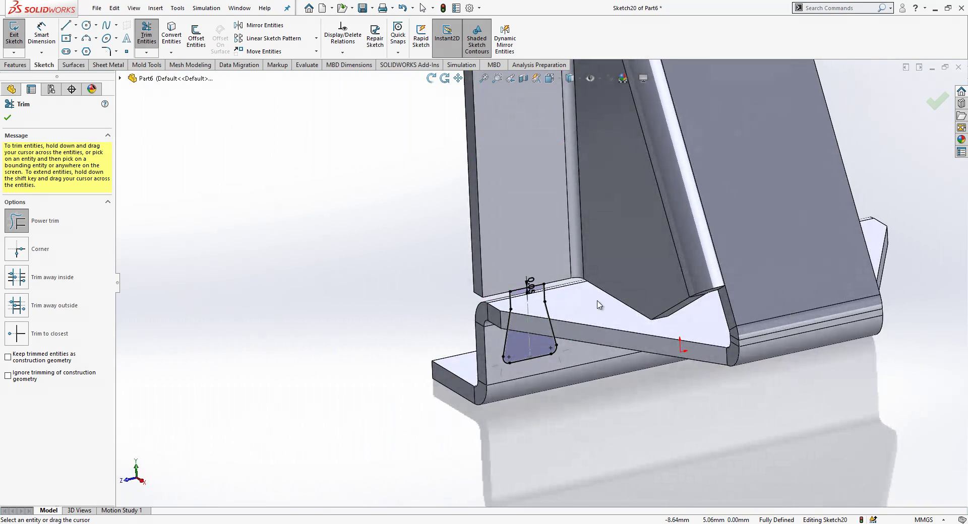
# Extrude-cut Sketch20 through the narrow flange and bend as Cut-Extrude2
pyautogui.press('Escape')
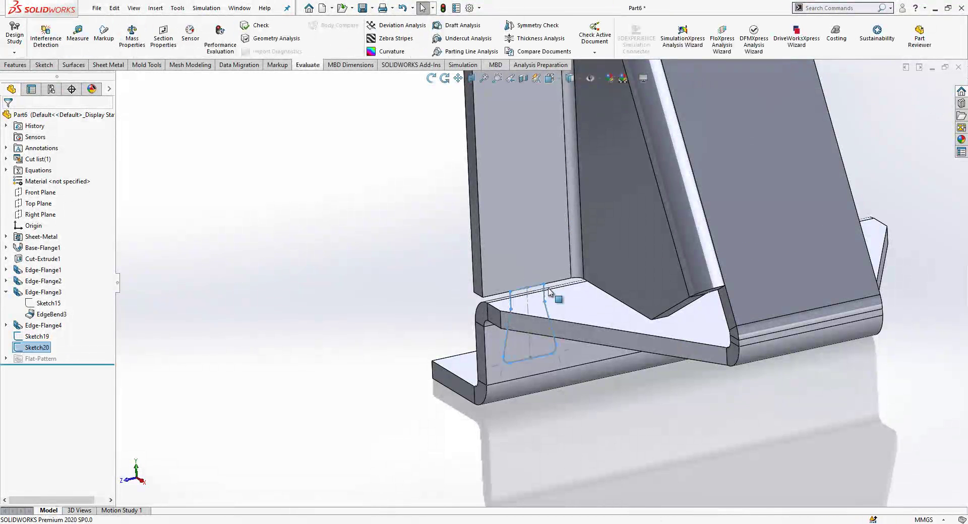
pyautogui.scroll(-2, 552, 300)
pyautogui.click(33, 347)
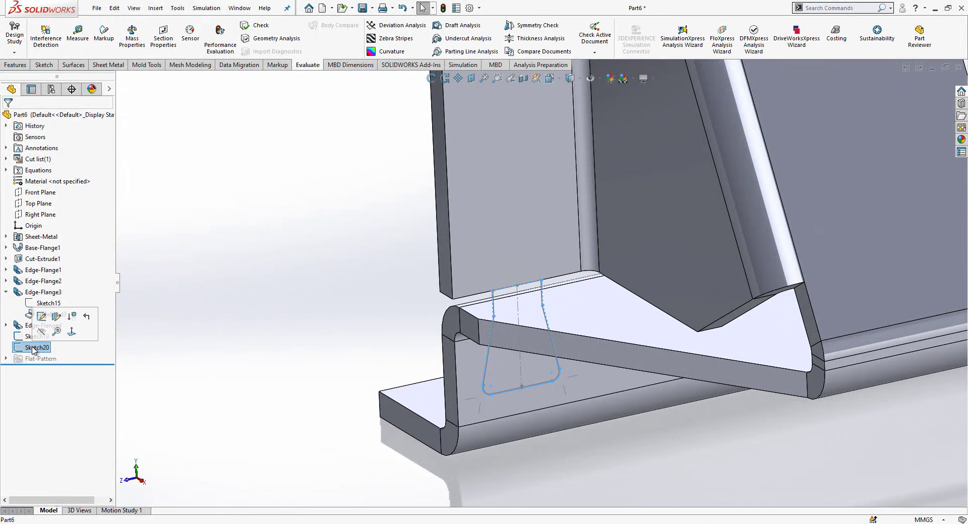
pyautogui.click(15, 65)
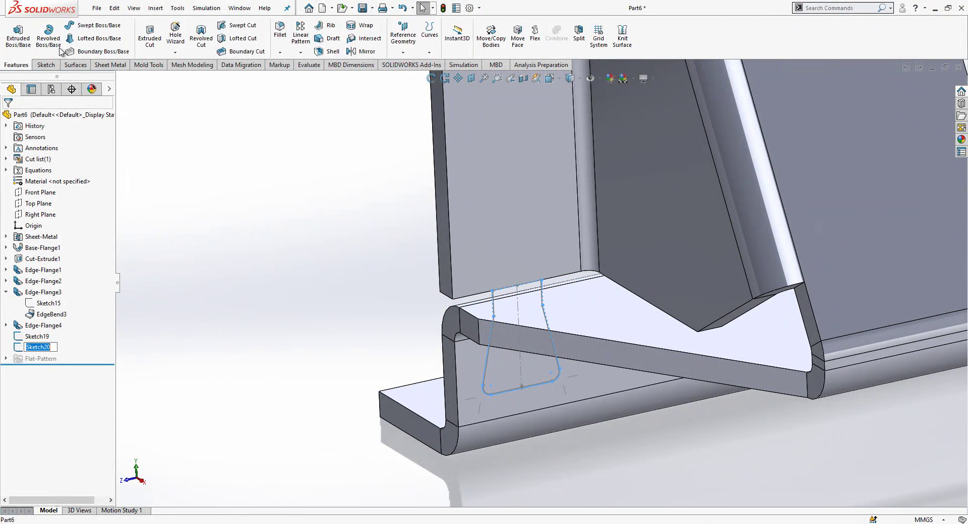
pyautogui.click(151, 33)
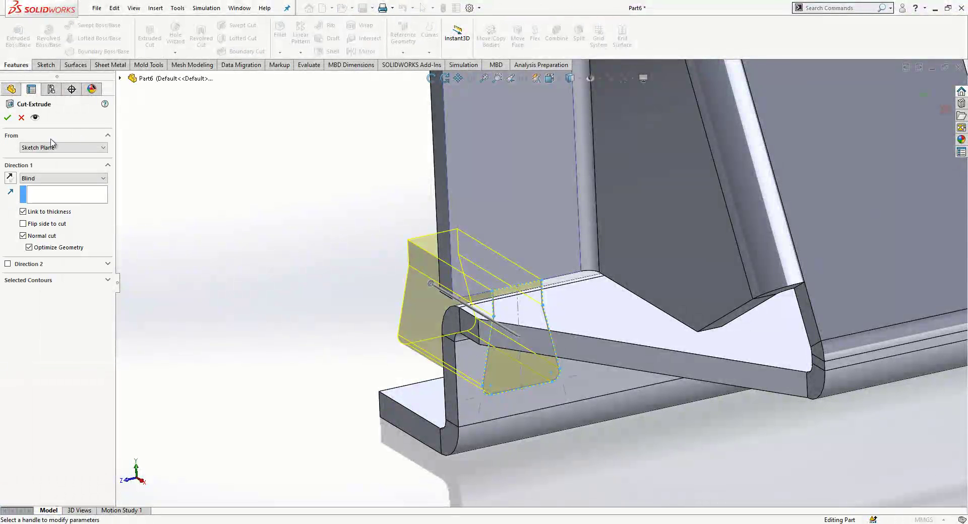
pyautogui.click(8, 118)
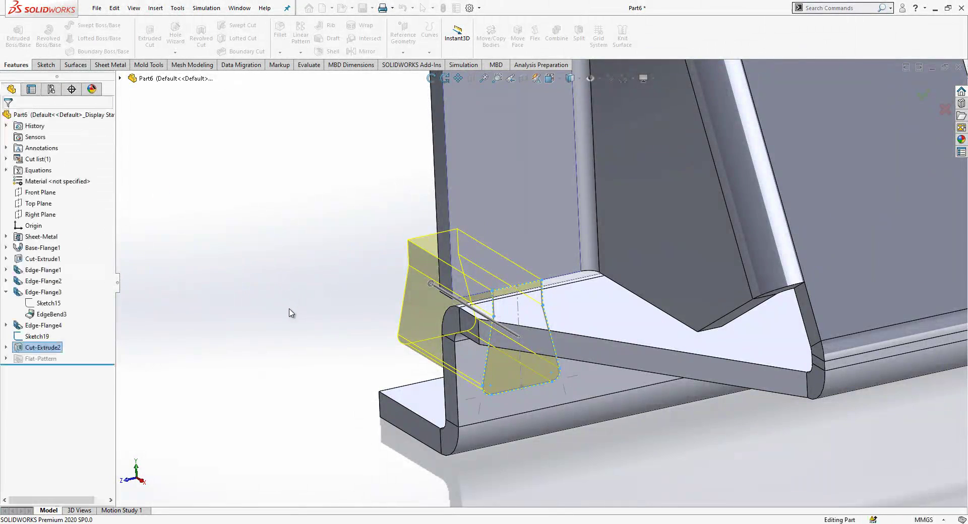
pyautogui.moveTo(298, 328); pyautogui.dragTo(683, 379, button='middle')
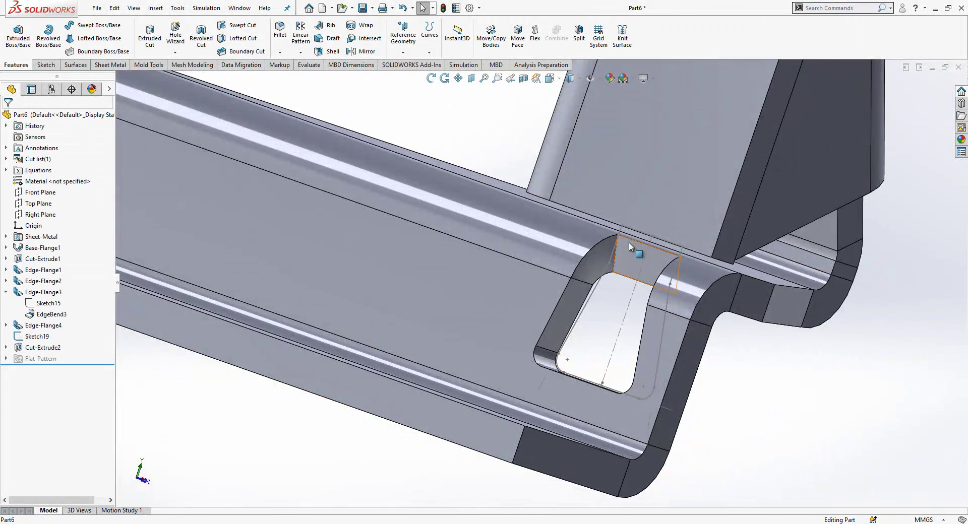
pyautogui.moveTo(628, 243); pyautogui.dragTo(548, 255, button='middle')
# Edit Cut-Extrude2 and enable a second cut direction with 1 mm depth
pyautogui.click(43, 347)
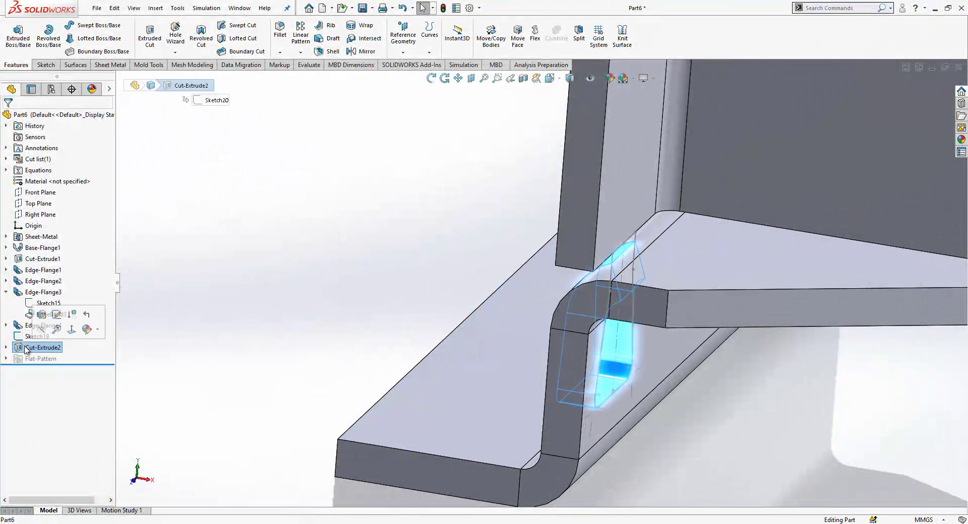
pyautogui.click(50, 317)
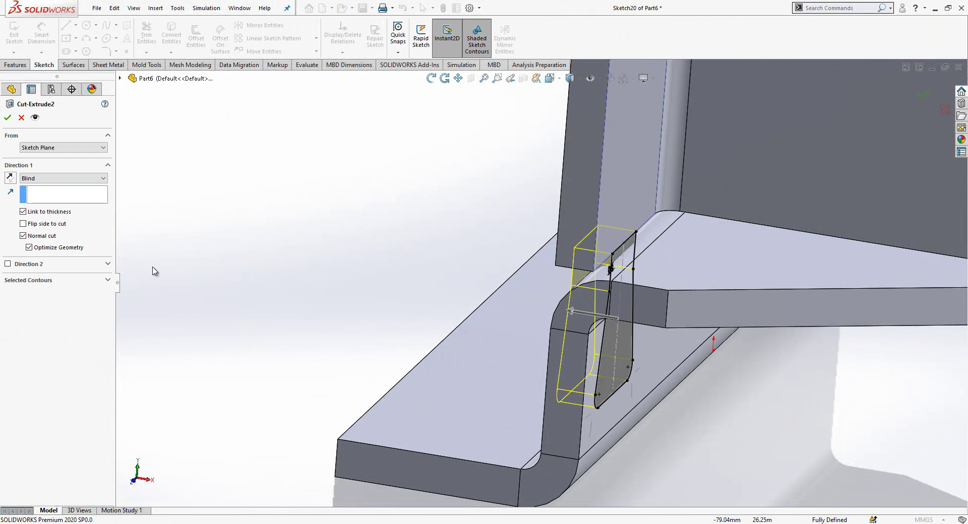
pyautogui.click(36, 264)
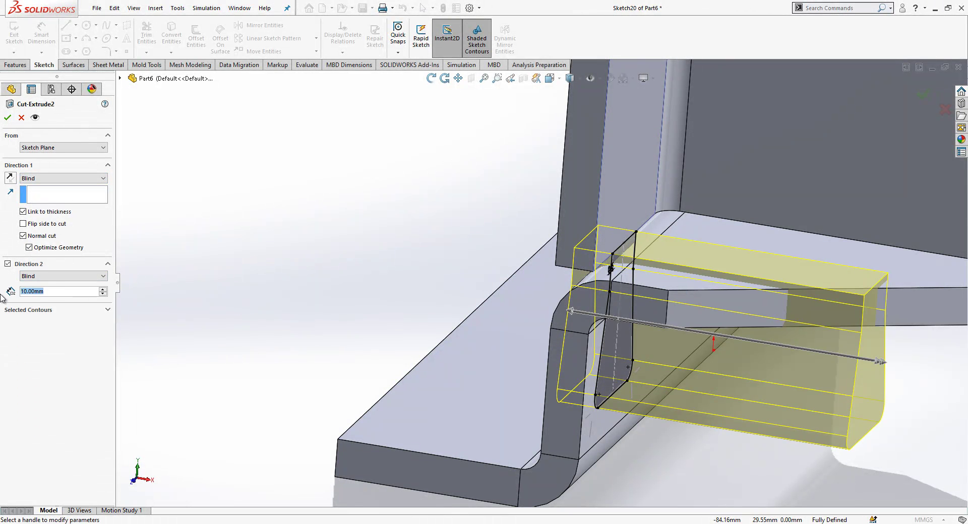
pyautogui.write('1')
pyautogui.press('Return')
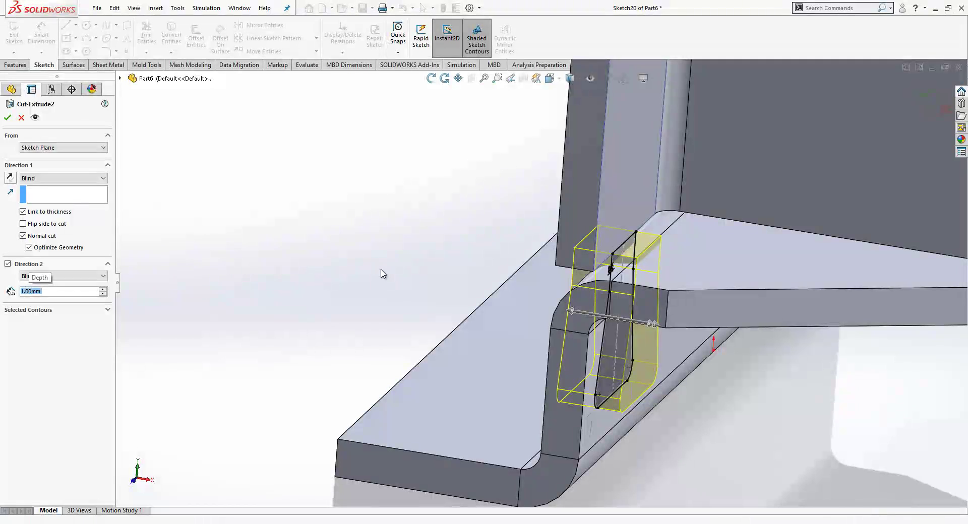
# End the second cut direction Up To Vertex at the bend's corner vertex
pyautogui.click(43, 347)
pyautogui.click(71, 319)
pyautogui.click(611, 286)
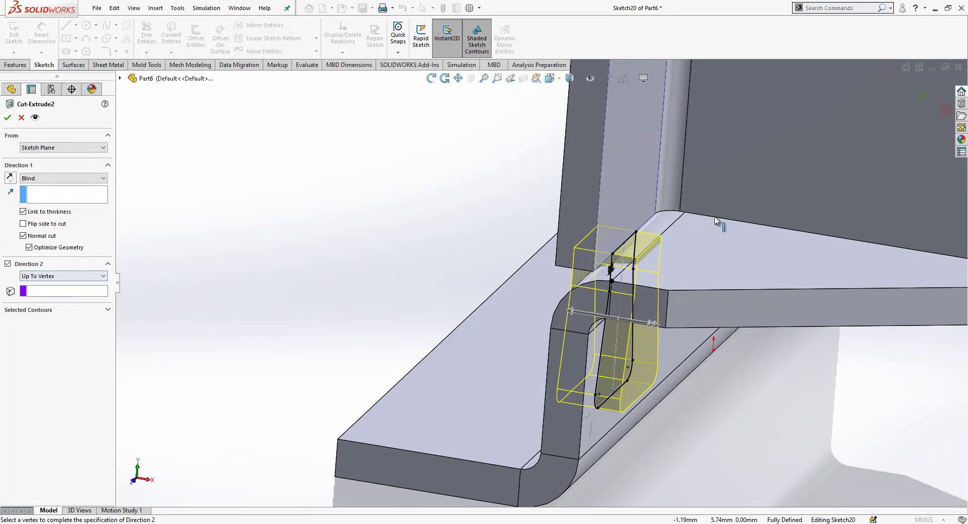
pyautogui.scroll(-3, 579, 281)
pyautogui.scroll(-2, 589, 236)
pyautogui.scroll(-2, 554, 289)
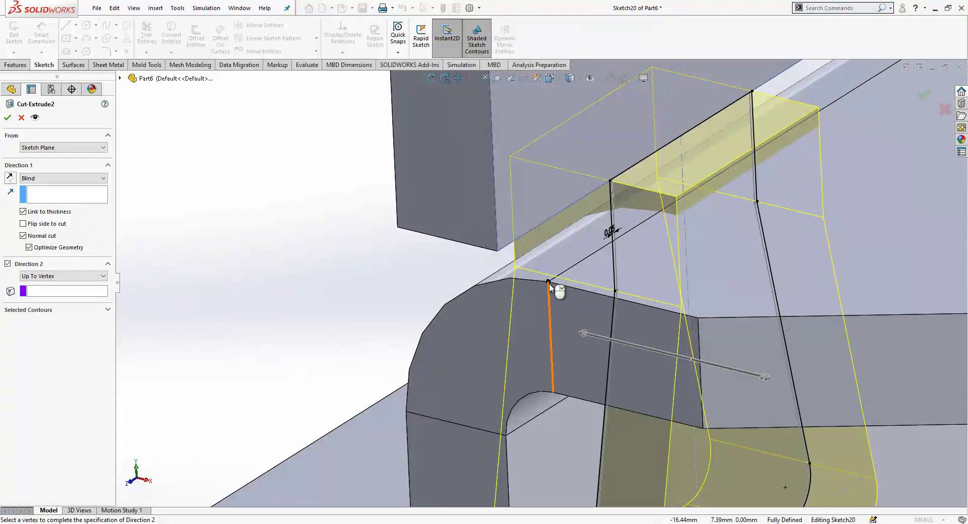
pyautogui.click(7, 118)
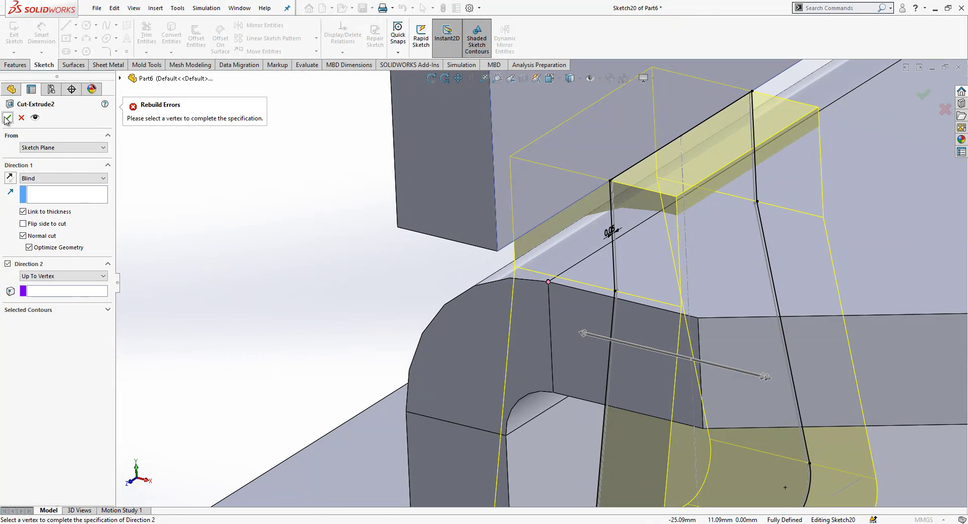
pyautogui.click(36, 291)
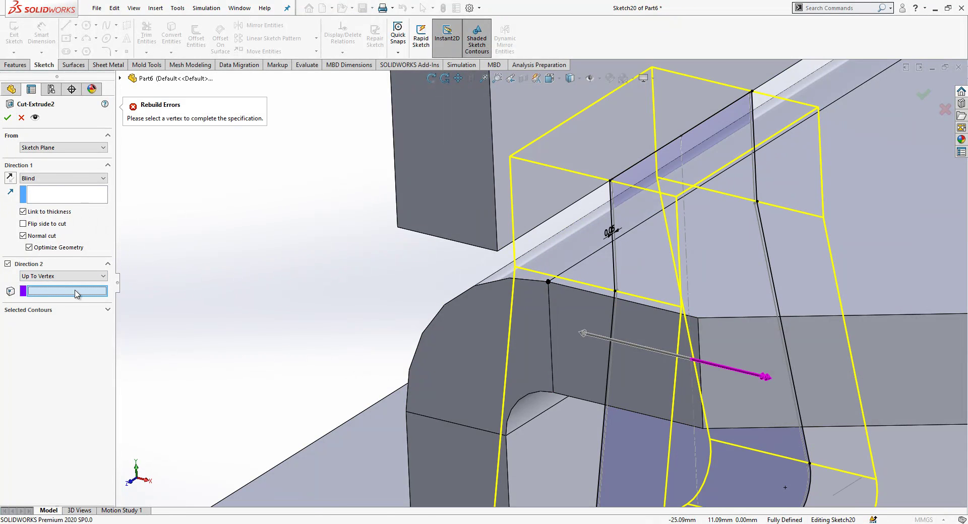
pyautogui.click(549, 282)
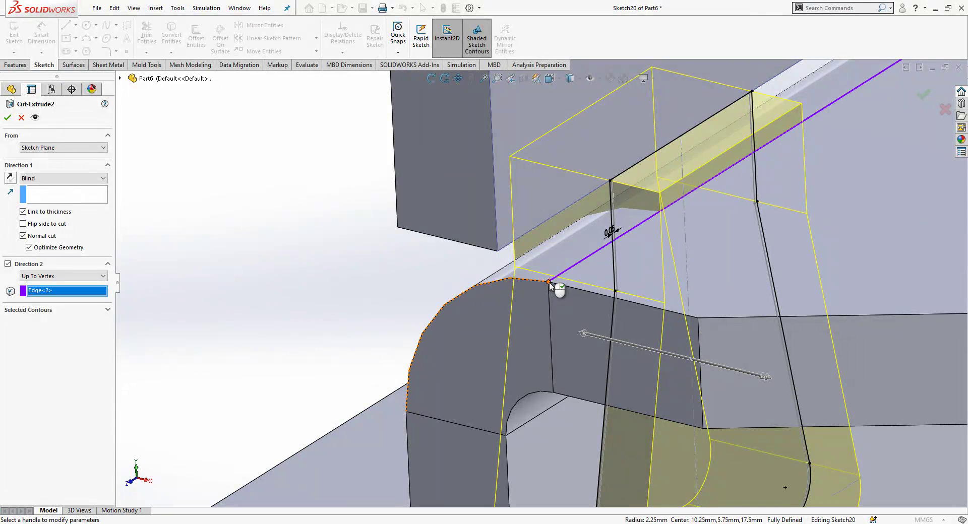
pyautogui.click(549, 282)
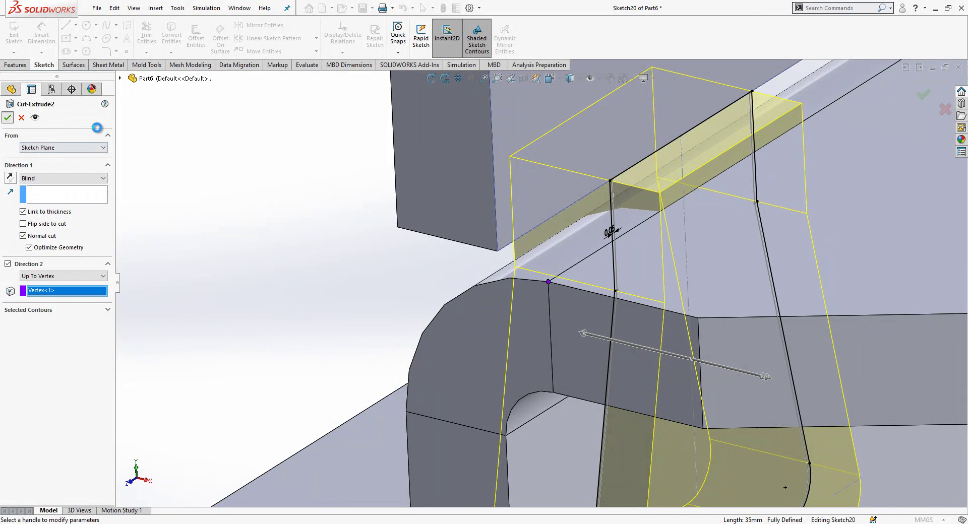
pyautogui.press('Return')
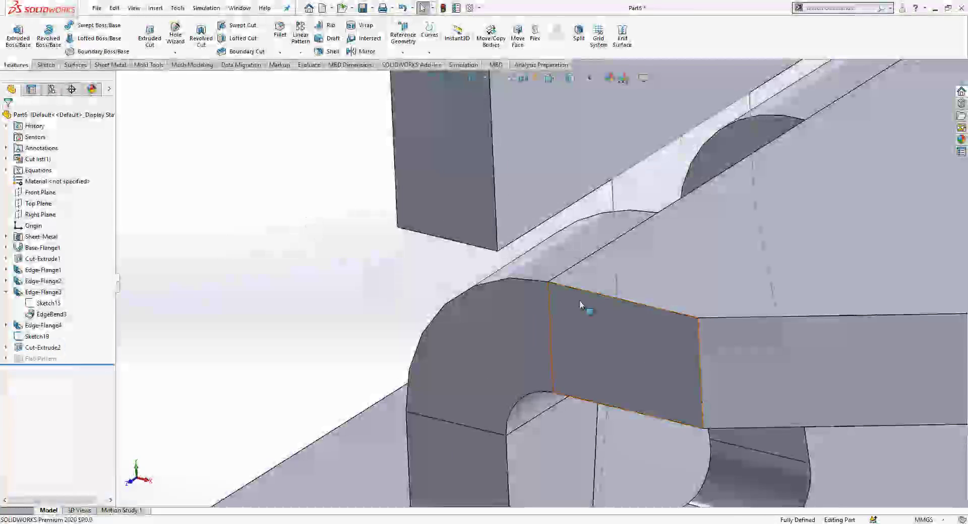
# Create Tab1 from the trapezoid Sketch19 with Base Flange/Tab
pyautogui.moveTo(657, 293); pyautogui.dragTo(648, 252, button='middle')
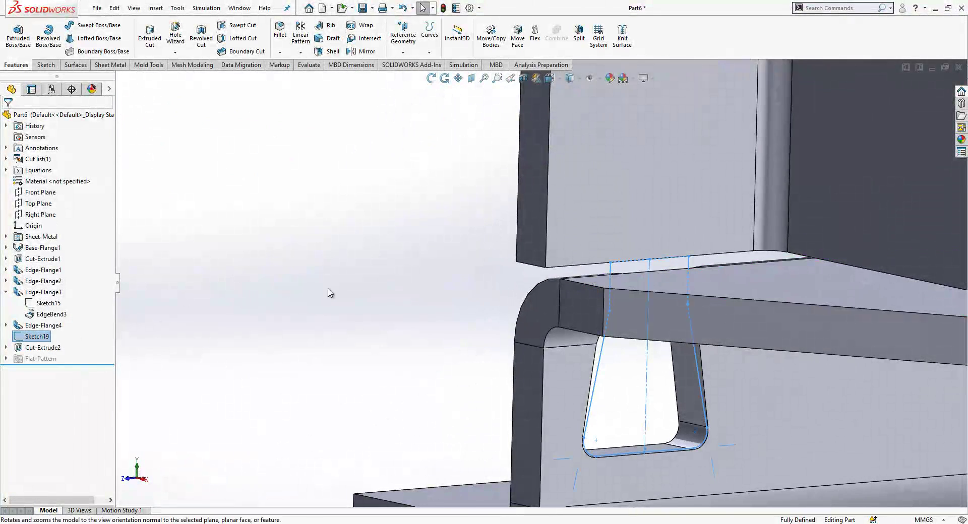
pyautogui.click(47, 337)
pyautogui.moveTo(329, 287)
pyautogui.mouseDown(button='middle')
pyautogui.moveTo(694, 298)
pyautogui.moveTo(573, 356)
pyautogui.mouseUp(button='middle')
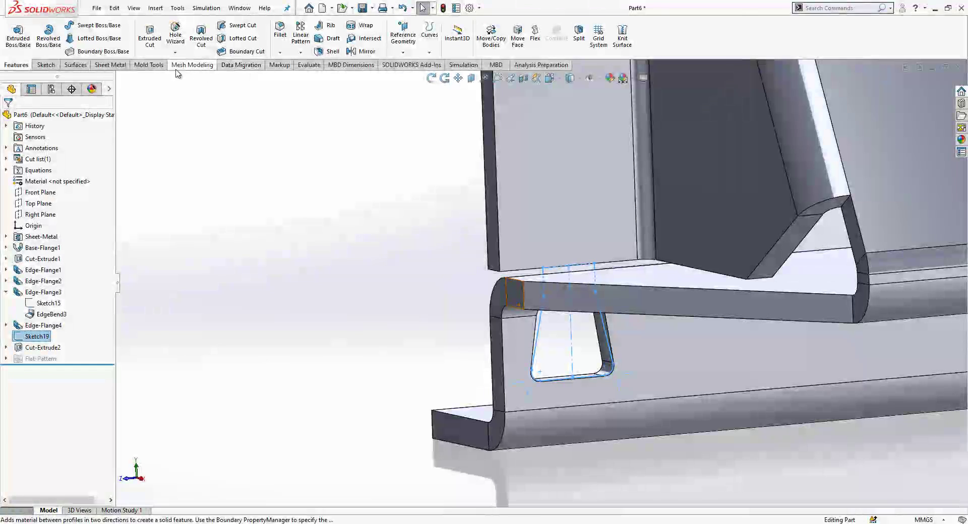
pyautogui.click(110, 64)
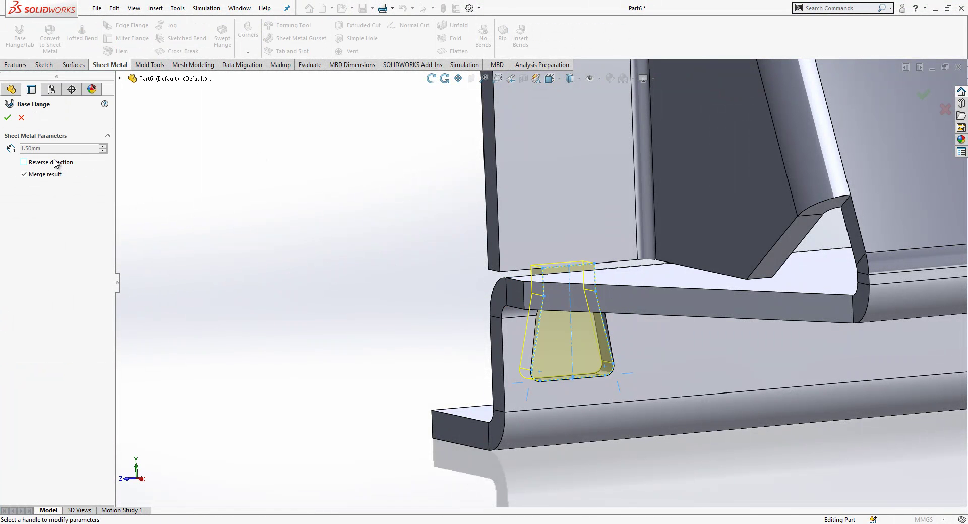
pyautogui.click(7, 118)
# Orbit and zoom to inspect the new tab and the whole bracket
pyautogui.moveTo(627, 371)
pyautogui.mouseDown(button='middle')
pyautogui.moveTo(610, 299)
pyautogui.moveTo(687, 375)
pyautogui.mouseUp(button='middle')
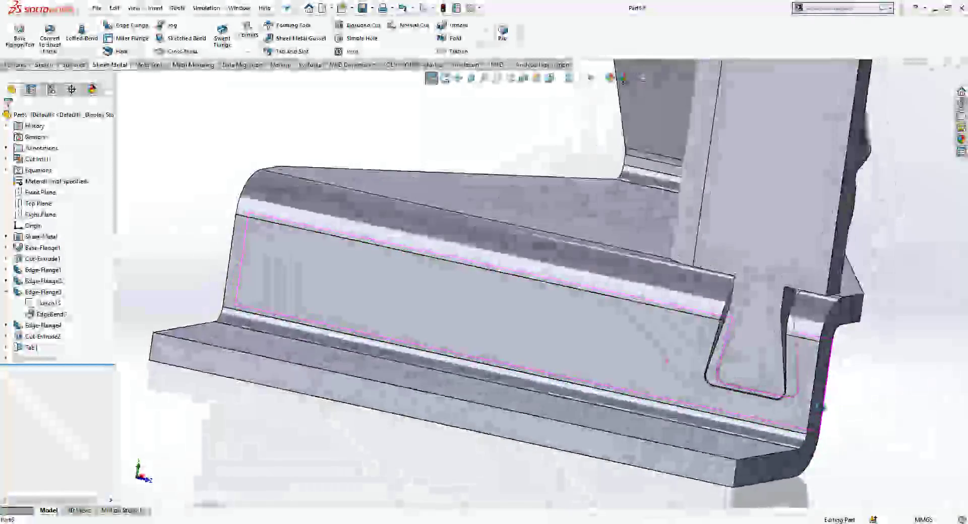
pyautogui.scroll(3, 686, 375)
pyautogui.scroll(2, 641, 358)
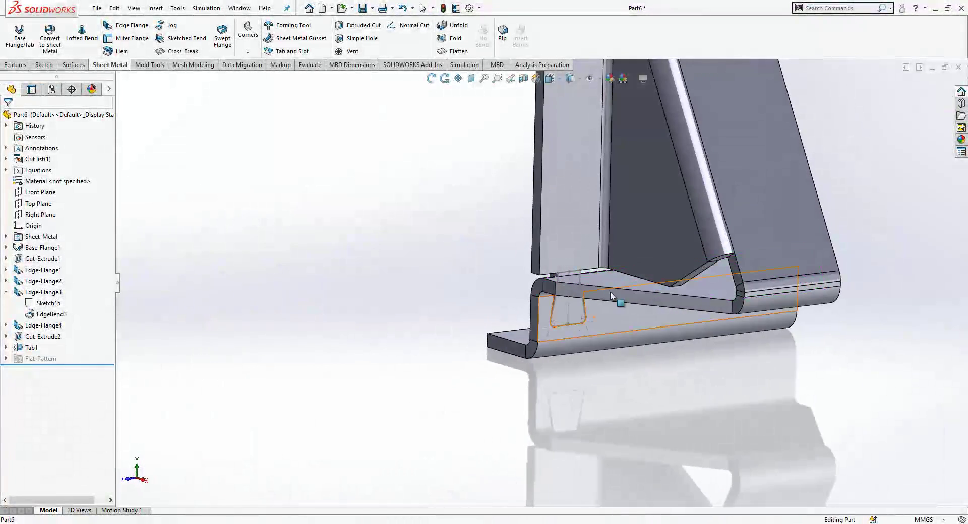
pyautogui.scroll(2, 630, 328)
pyautogui.scroll(2, 620, 303)
pyautogui.moveTo(670, 208)
pyautogui.mouseDown(button='middle')
pyautogui.moveTo(619, 275)
pyautogui.moveTo(586, 237)
pyautogui.moveTo(585, 187)
pyautogui.moveTo(601, 238)
pyautogui.moveTo(456, 218)
pyautogui.moveTo(512, 276)
pyautogui.mouseUp(button='middle')
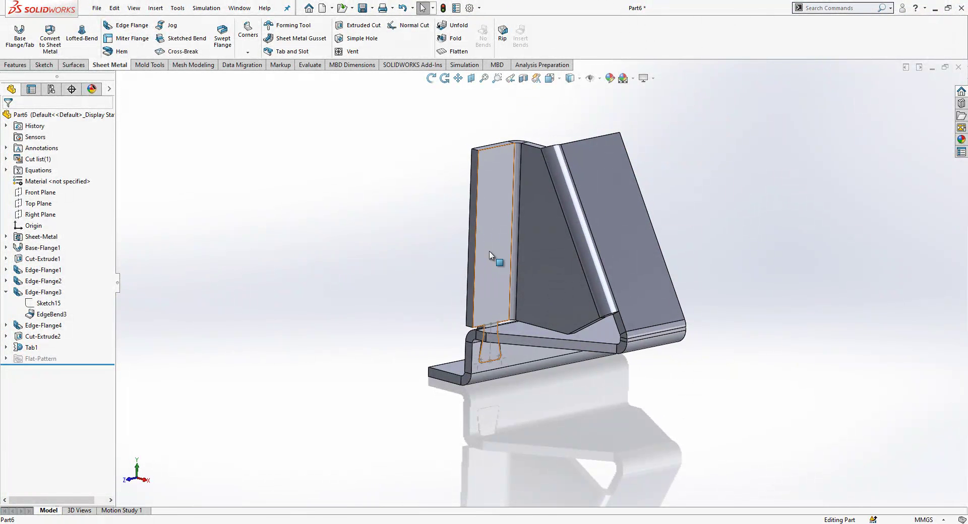
pyautogui.moveTo(489, 251); pyautogui.dragTo(221, 335, button='middle')
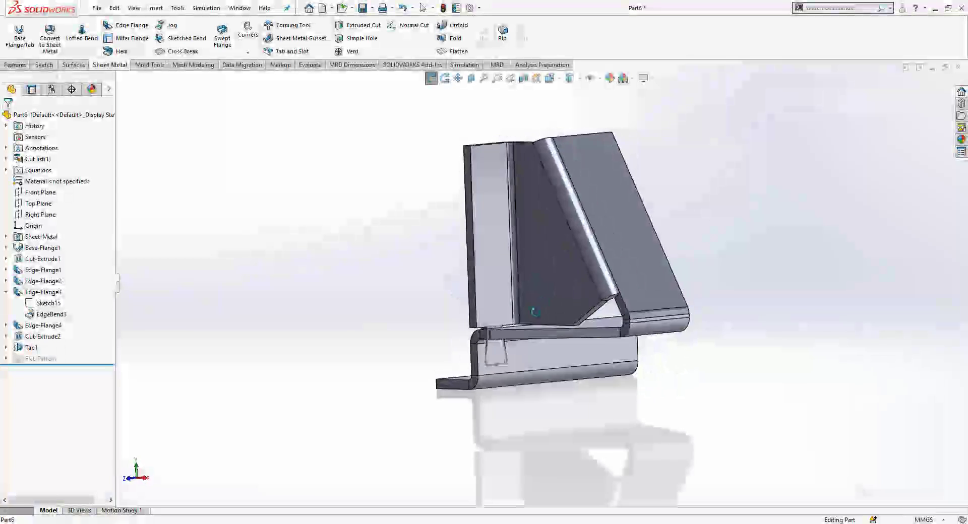
# Select the Front Plane as the mirror plane
pyautogui.click(37, 348)
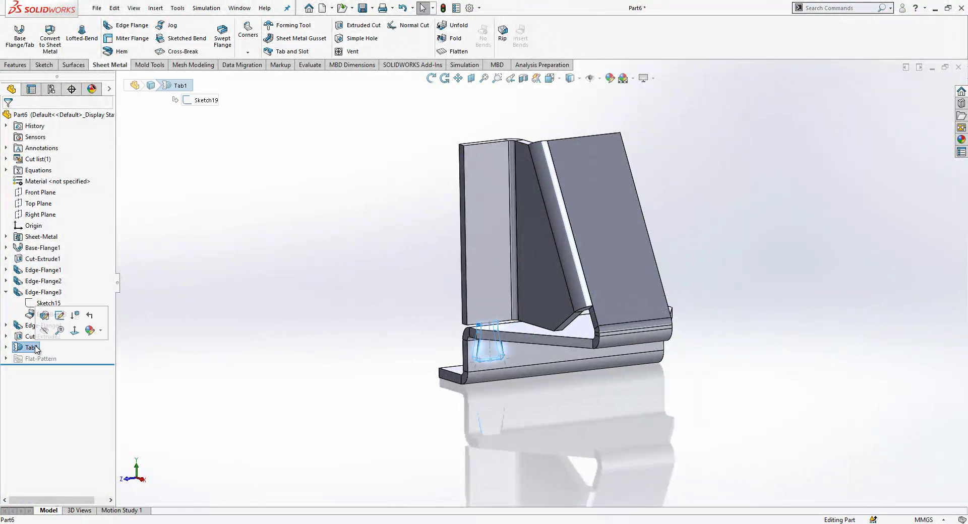
pyautogui.click(31, 336)
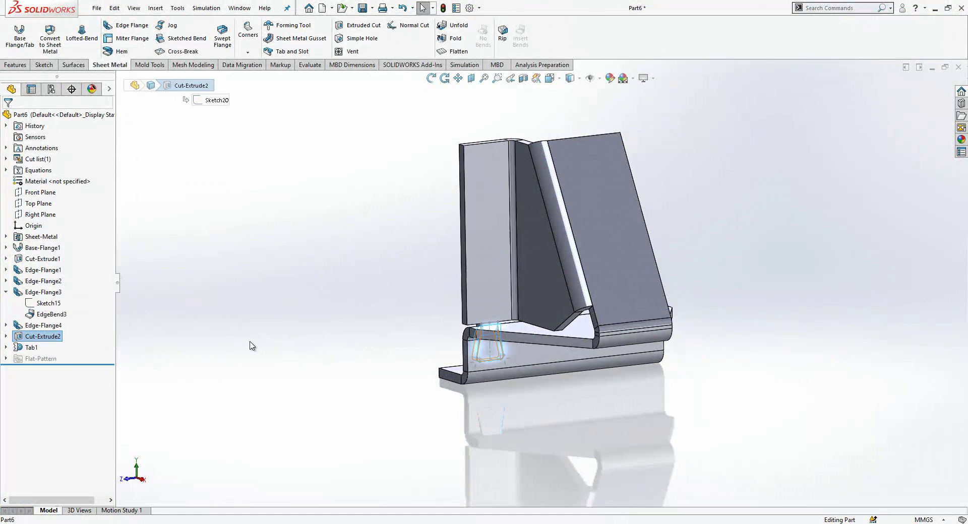
pyautogui.click(295, 346)
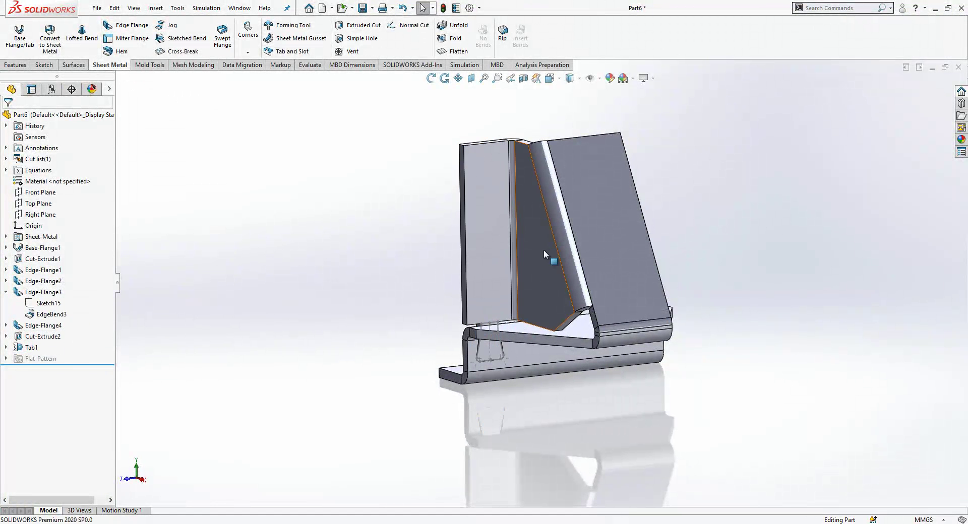
pyautogui.click(40, 193)
pyautogui.moveTo(649, 279)
pyautogui.mouseDown(button='middle')
pyautogui.moveTo(612, 285)
pyautogui.moveTo(652, 283)
pyautogui.mouseUp(button='middle')
# Mirror Edge-Flange3, Edge-Flange4, Cut-Extrude2 and Tab1 across the Front Plane
pyautogui.click(19, 66)
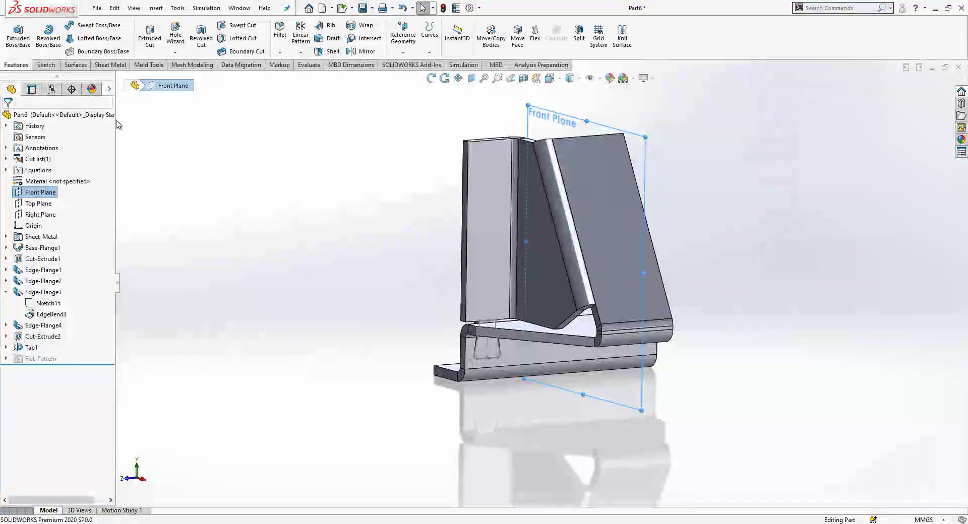
pyautogui.click(364, 53)
pyautogui.click(554, 210)
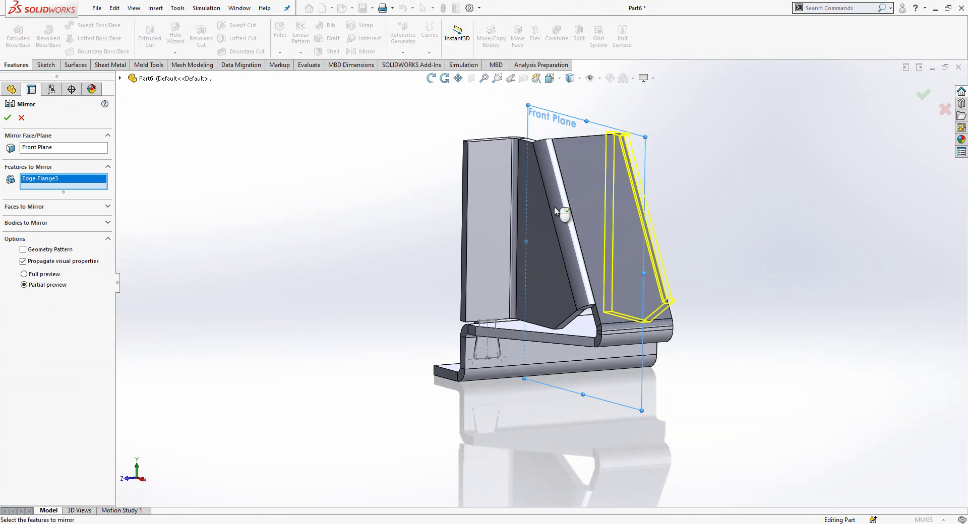
pyautogui.click(507, 202)
pyautogui.scroll(-3, 496, 370)
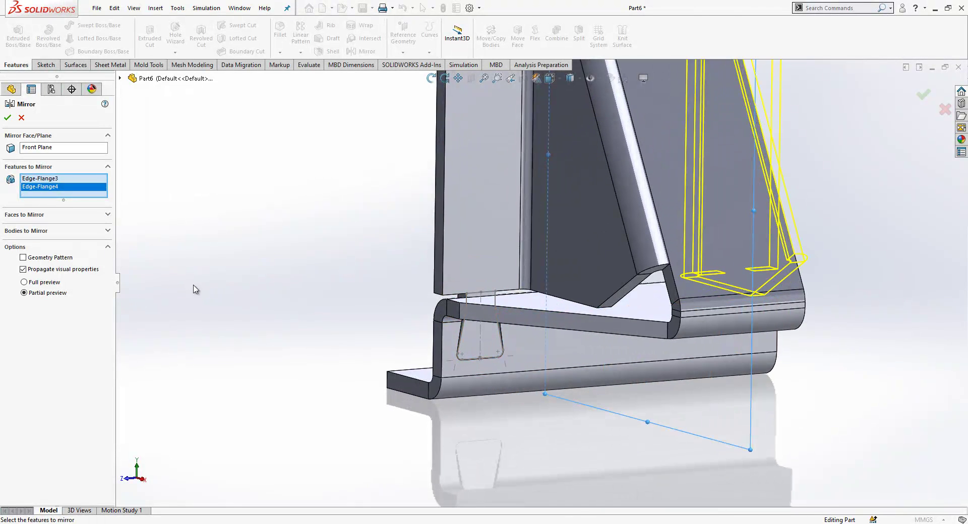
pyautogui.scroll(-2, 502, 339)
pyautogui.click(512, 303)
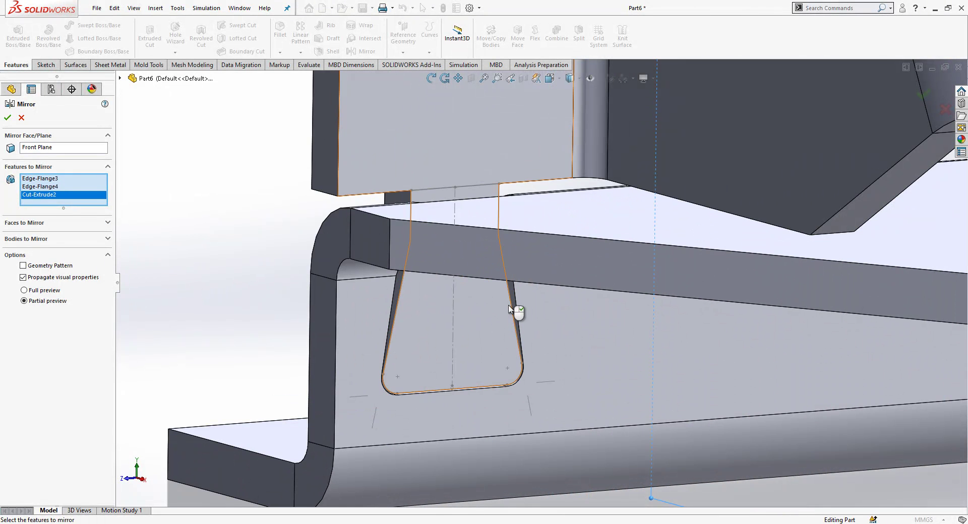
pyautogui.scroll(3, 500, 306)
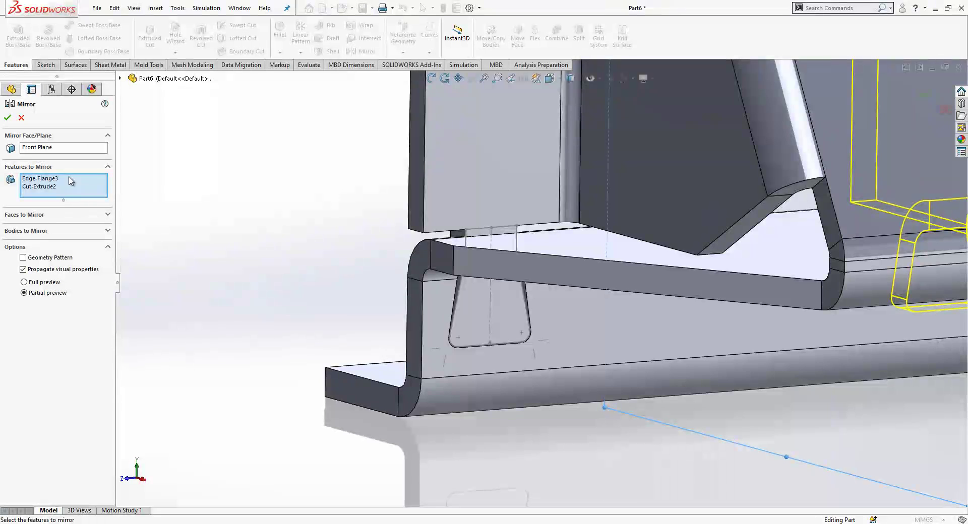
pyautogui.click(122, 79)
pyautogui.scroll(3, 618, 234)
pyautogui.scroll(3, 618, 234)
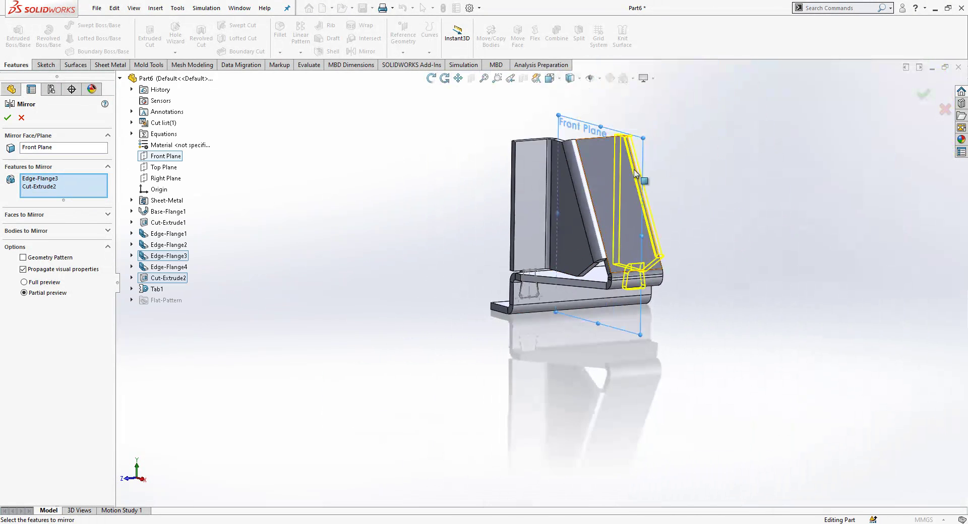
pyautogui.scroll(2, 465, 180)
pyautogui.click(464, 181)
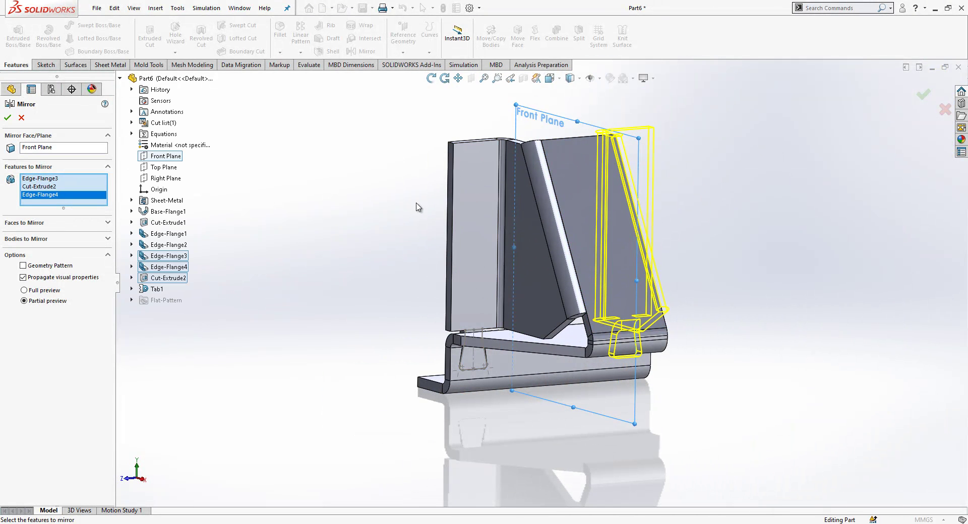
pyautogui.click(170, 288)
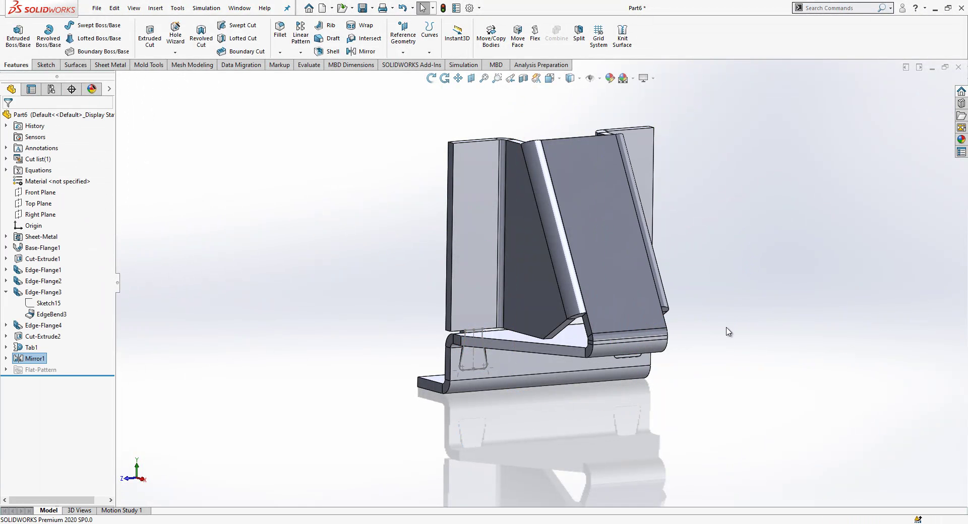
# Orbit the bracket to a view of its corner edges
pyautogui.moveTo(726, 331)
pyautogui.mouseDown(button='middle')
pyautogui.moveTo(542, 292)
pyautogui.moveTo(485, 333)
pyautogui.mouseUp(button='middle')
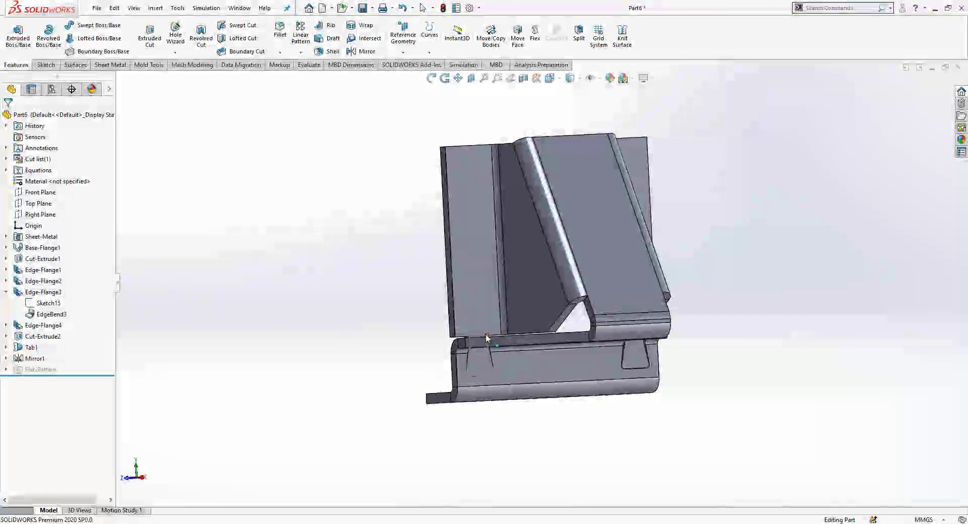
pyautogui.scroll(-5, 485, 334)
pyautogui.click(493, 338)
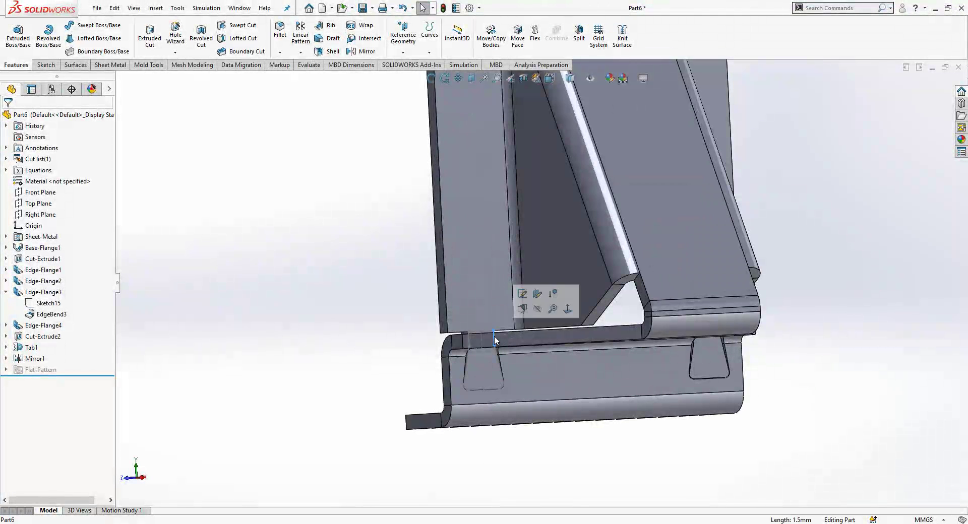
pyautogui.click(358, 315)
pyautogui.moveTo(364, 320)
pyautogui.mouseDown(button='middle')
pyautogui.moveTo(480, 368)
pyautogui.moveTo(661, 267)
pyautogui.mouseUp(button='middle')
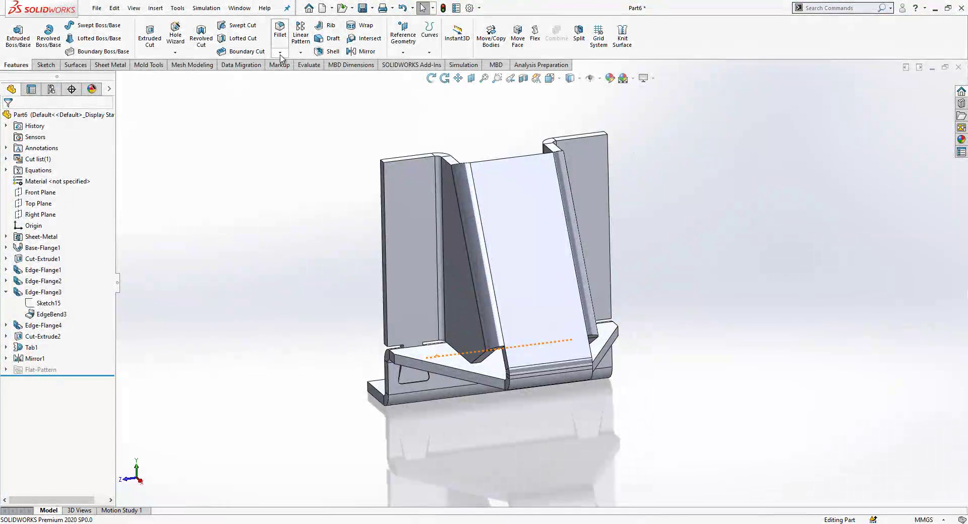
# Chamfer four outer corner edges at 3 mm by 45°
pyautogui.click(281, 54)
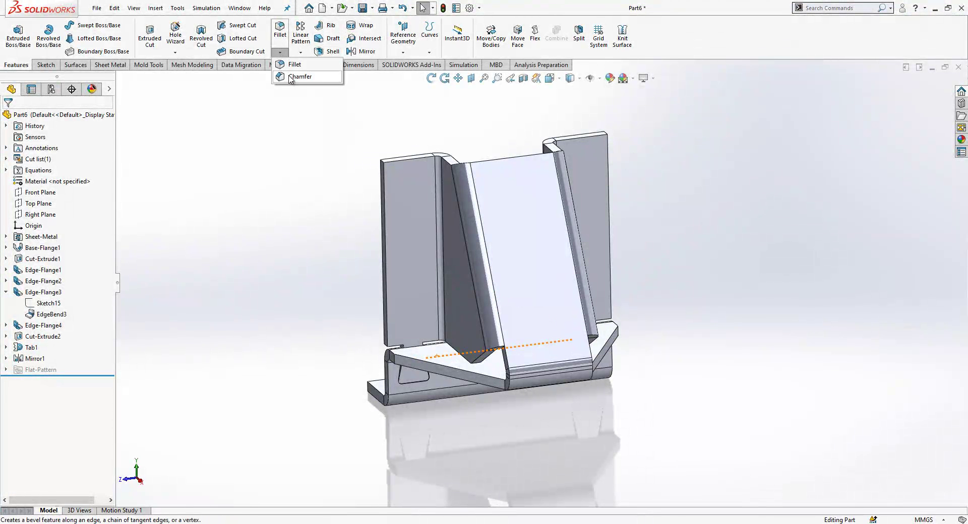
pyautogui.click(383, 164)
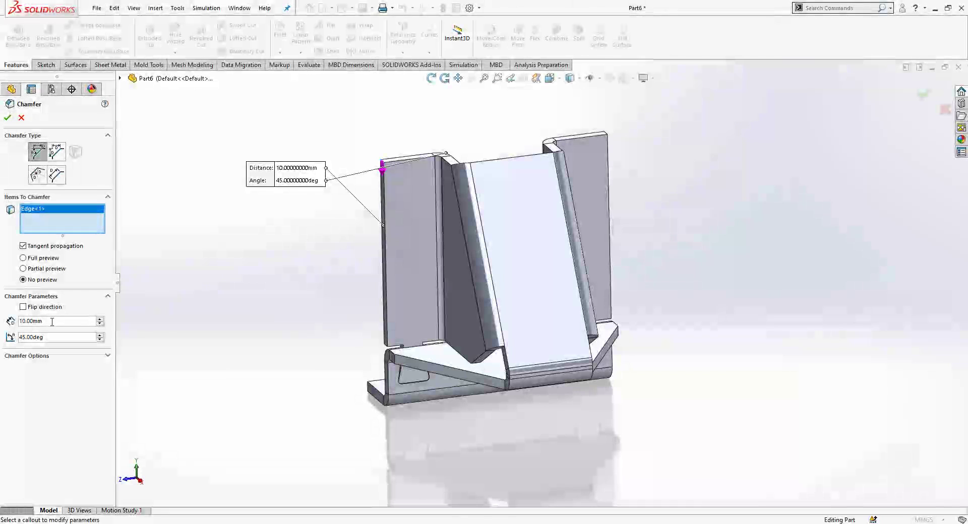
pyautogui.write('3')
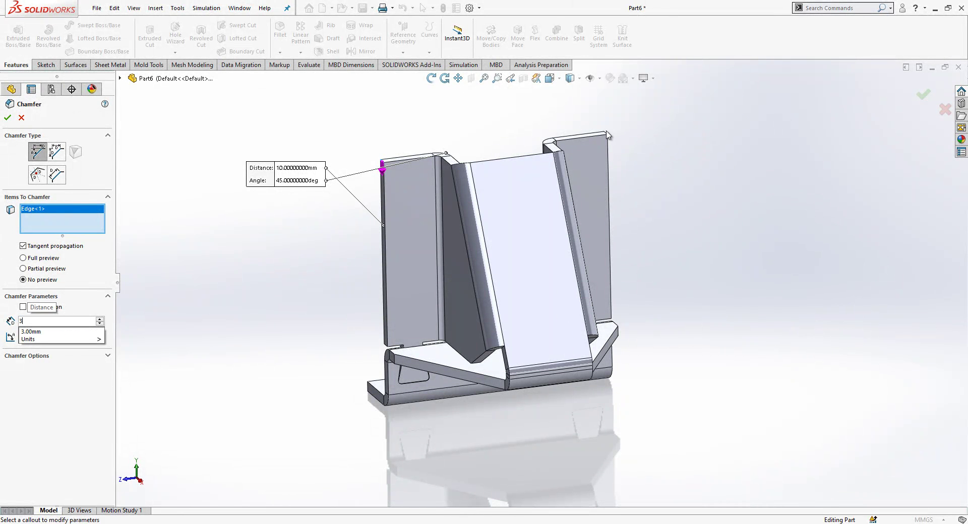
pyautogui.click(606, 134)
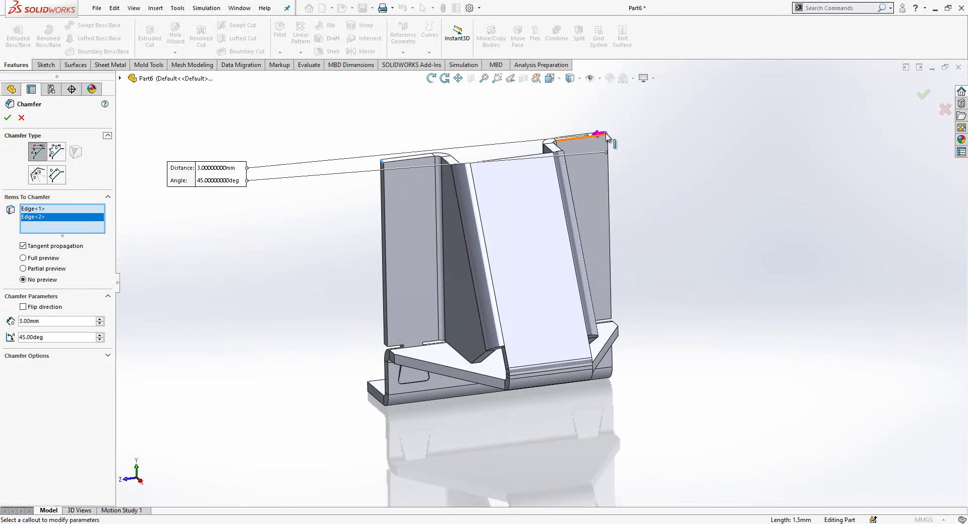
pyautogui.click(369, 389)
pyautogui.moveTo(372, 391)
pyautogui.mouseDown(button='middle')
pyautogui.moveTo(661, 362)
pyautogui.moveTo(727, 335)
pyautogui.mouseUp(button='middle')
pyautogui.click(661, 352)
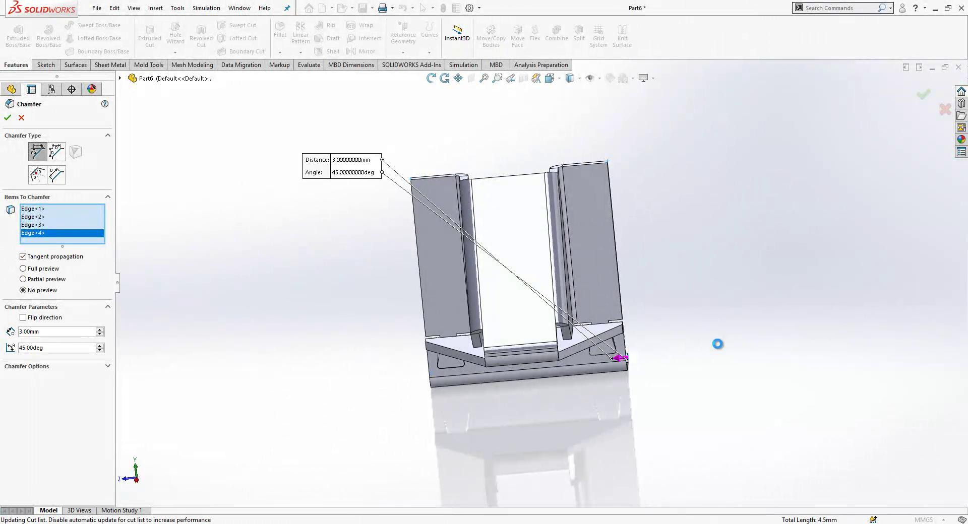
pyautogui.press('Return')
pyautogui.moveTo(586, 298); pyautogui.dragTo(537, 296, button='middle')
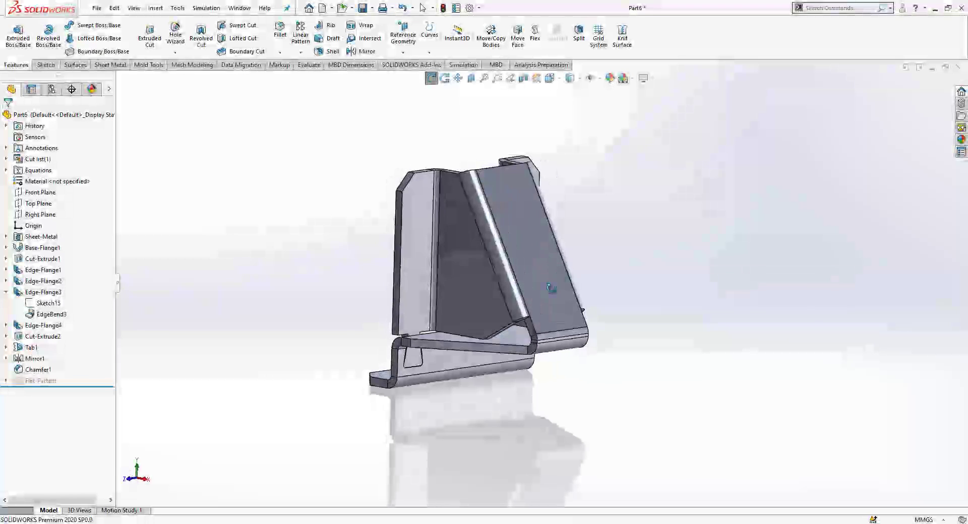
# Set a 0.5 mm fillet radius and pick the left flange and base edges
pyautogui.scroll(-2, 538, 301)
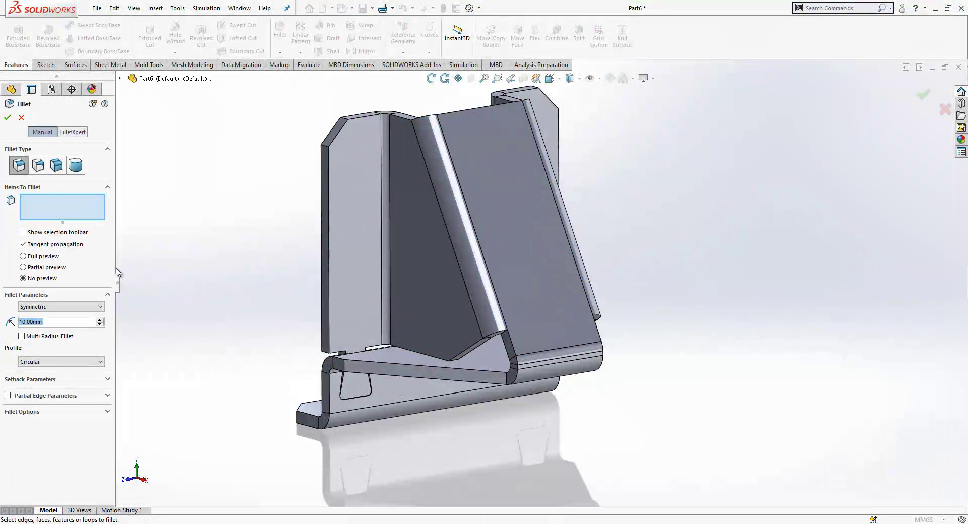
pyautogui.write('0.')
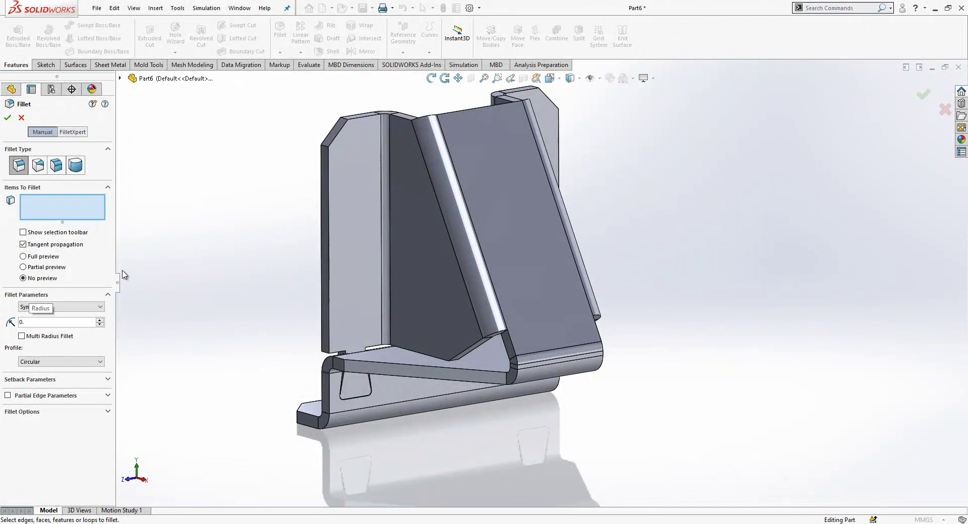
pyautogui.write('50mm')
pyautogui.click(335, 137)
pyautogui.click(346, 120)
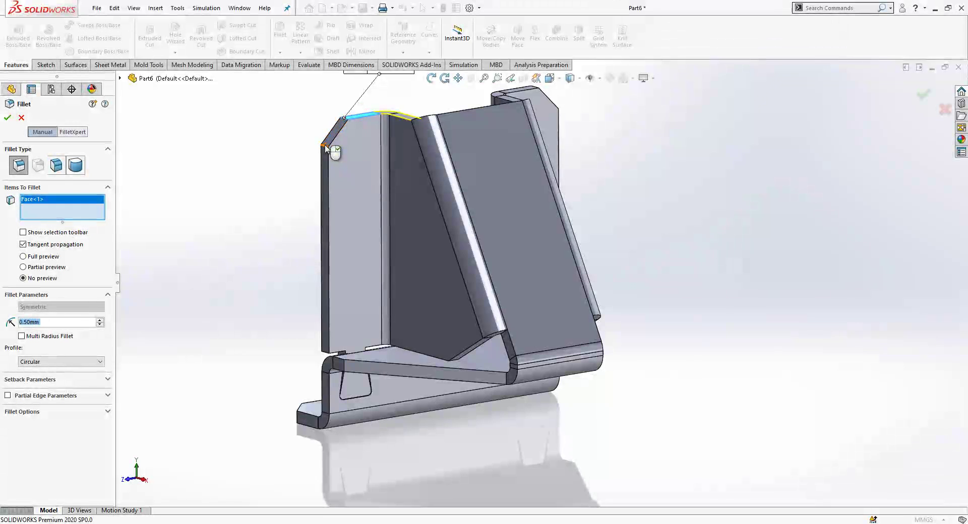
pyautogui.click(330, 141)
pyautogui.scroll(-3, 406, 193)
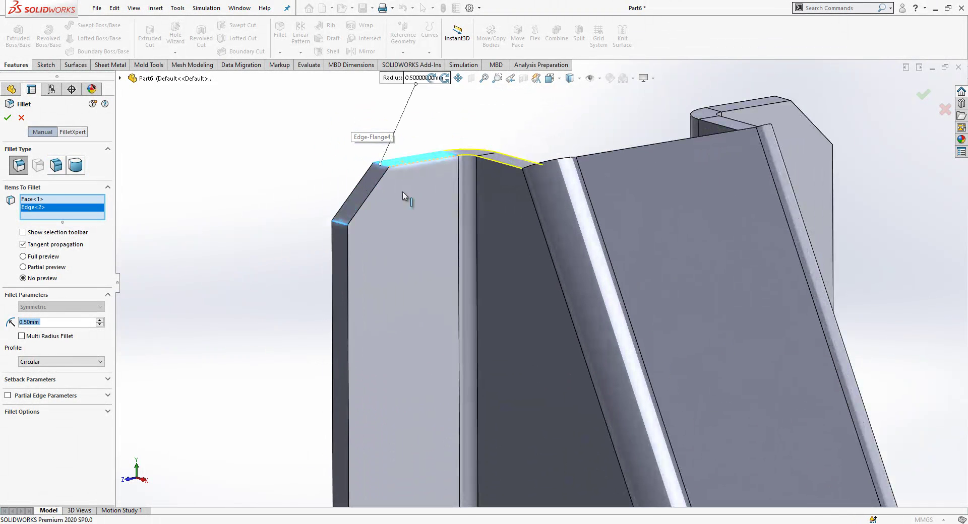
pyautogui.click(413, 164)
pyautogui.click(386, 169)
pyautogui.scroll(4, 398, 202)
pyautogui.click(464, 406)
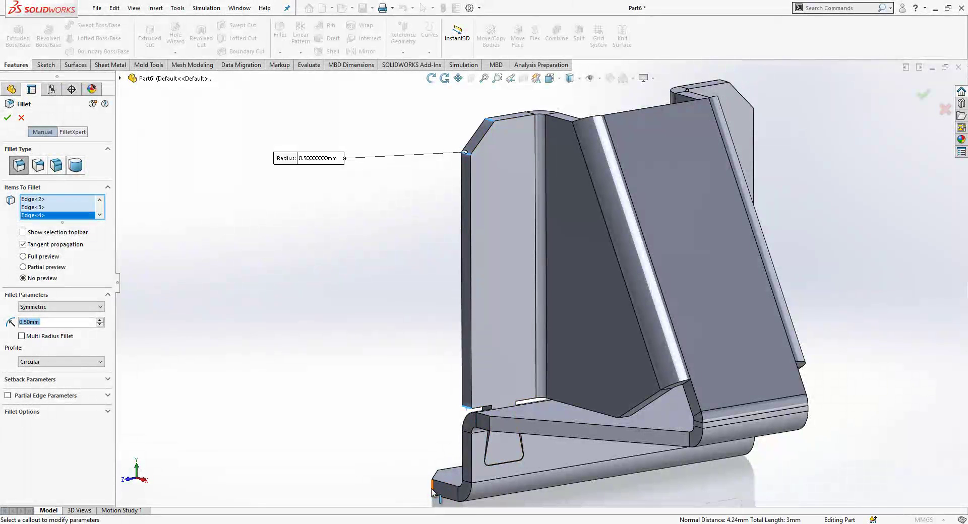
pyautogui.click(432, 489)
pyautogui.click(522, 421)
# Add the lower flange and right-side edges and apply the 0.5 mm fillet
pyautogui.keyDown('ctrl'); pyautogui.moveTo(522, 422); pyautogui.dragTo(499, 336, button='middle'); pyautogui.keyUp('ctrl')
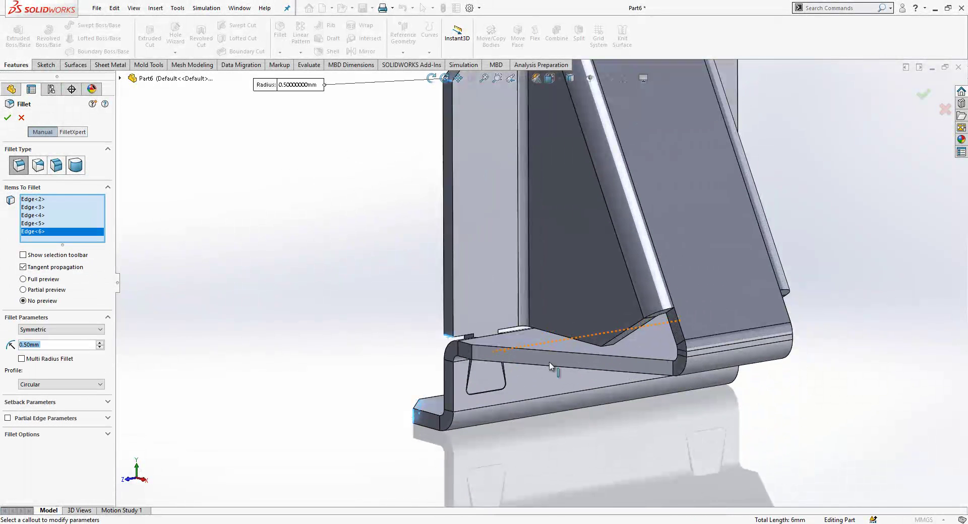
pyautogui.click(471, 357)
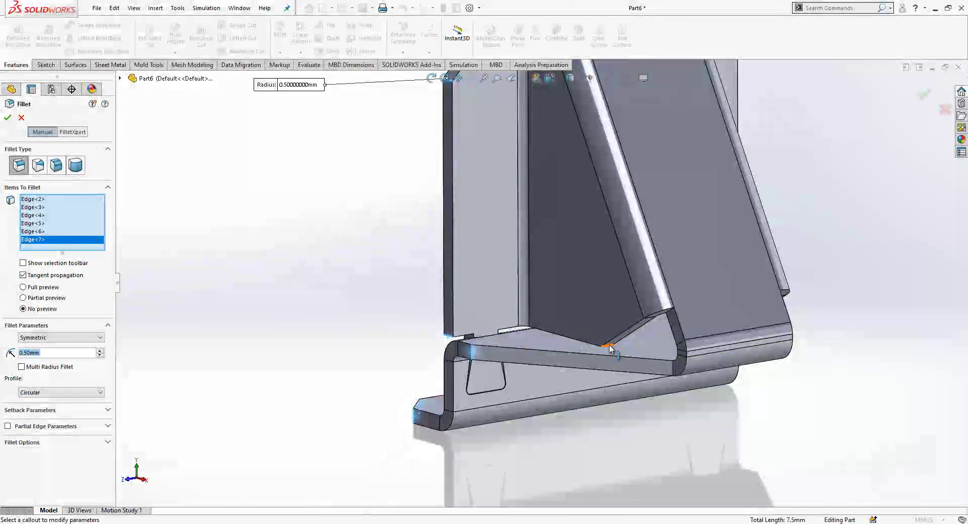
pyautogui.click(579, 352)
pyautogui.moveTo(579, 353)
pyautogui.mouseDown(button='middle')
pyautogui.moveTo(704, 270)
pyautogui.moveTo(677, 122)
pyautogui.mouseUp(button='middle')
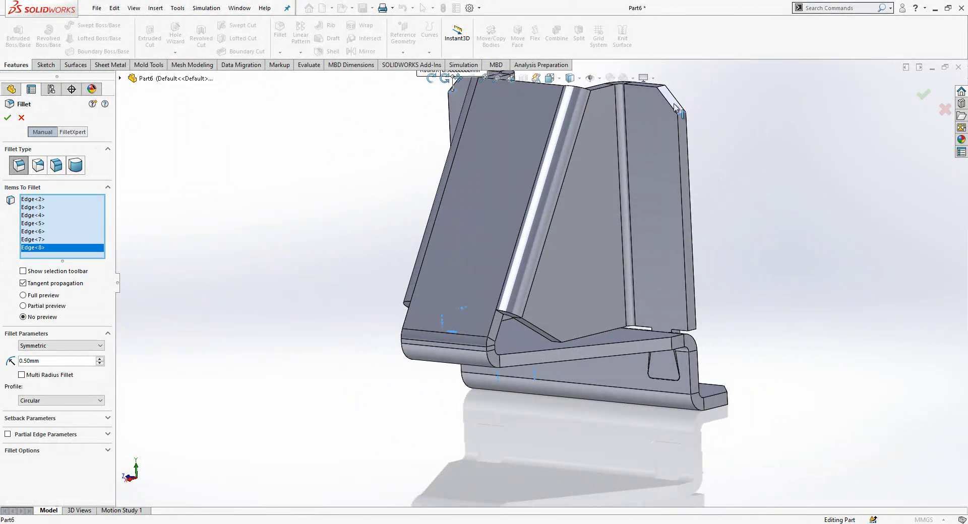
pyautogui.click(677, 123)
pyautogui.click(694, 270)
pyautogui.click(693, 334)
pyautogui.click(556, 347)
pyautogui.moveTo(556, 346)
pyautogui.mouseDown(button='middle')
pyautogui.moveTo(736, 349)
pyautogui.moveTo(750, 293)
pyautogui.moveTo(758, 294)
pyautogui.mouseUp(button='middle')
pyautogui.click(634, 353)
pyautogui.click(6, 119)
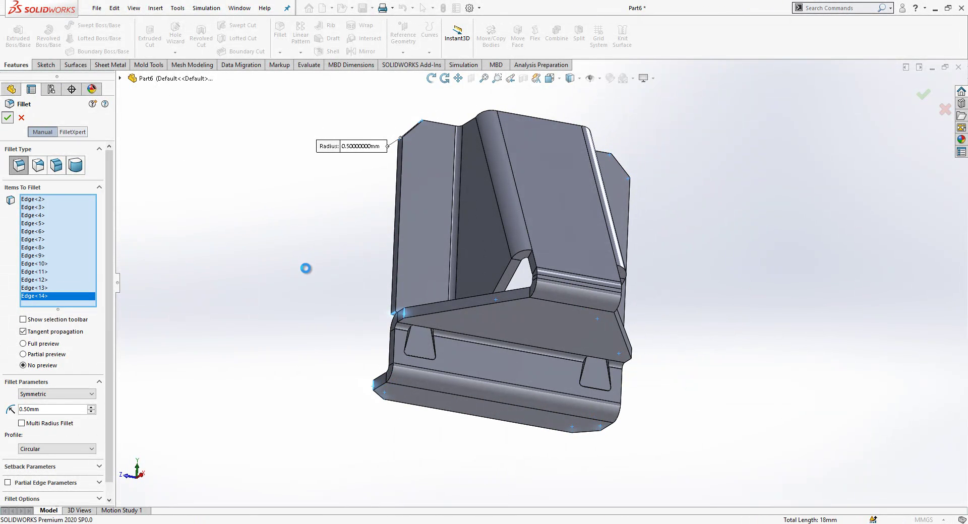
pyautogui.moveTo(552, 248)
pyautogui.mouseDown(button='middle')
pyautogui.moveTo(537, 330)
pyautogui.moveTo(436, 206)
pyautogui.mouseUp(button='middle')
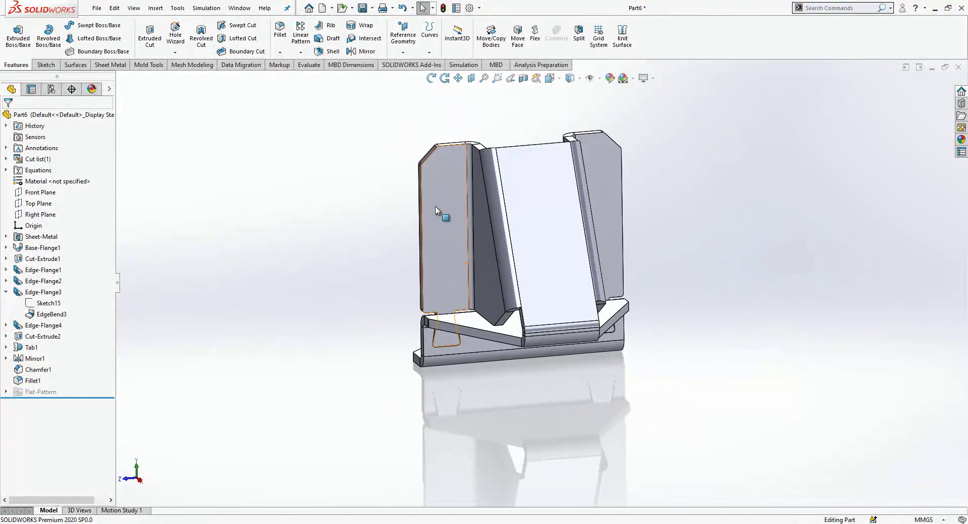
# Start a sketch on the left flange face with a vertical construction centreline
pyautogui.click(436, 205)
pyautogui.click(529, 177)
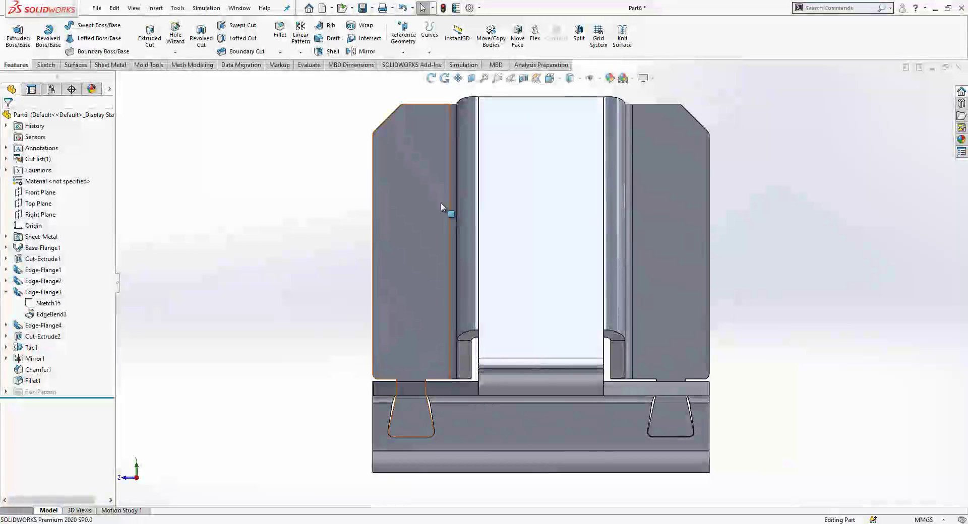
pyautogui.click(437, 201)
pyautogui.click(484, 170)
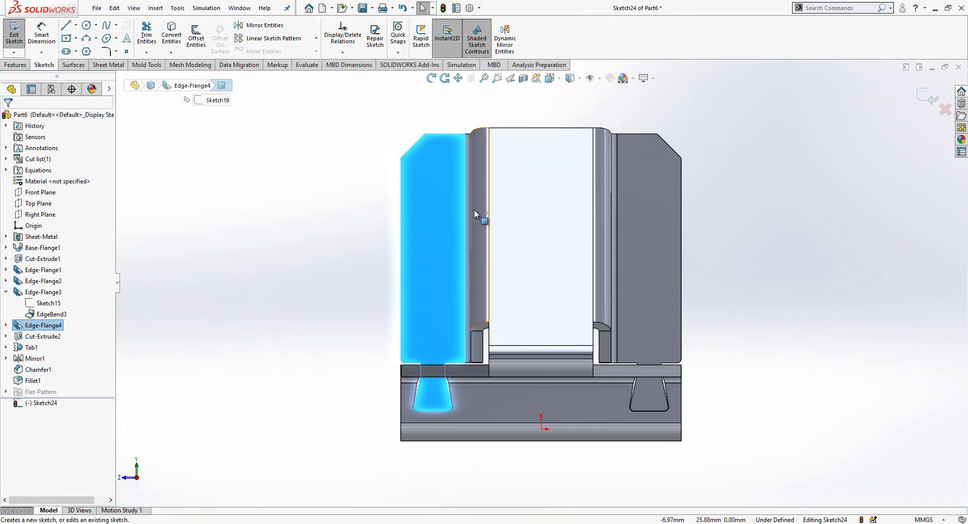
pyautogui.click(540, 127)
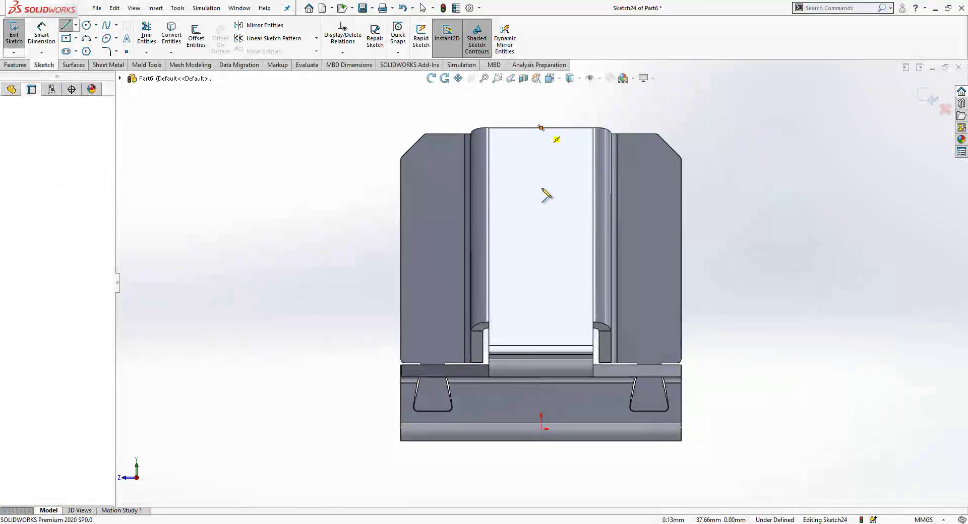
pyautogui.click(542, 430)
pyautogui.press('Escape')
pyautogui.click(542, 387)
pyautogui.click(587, 357)
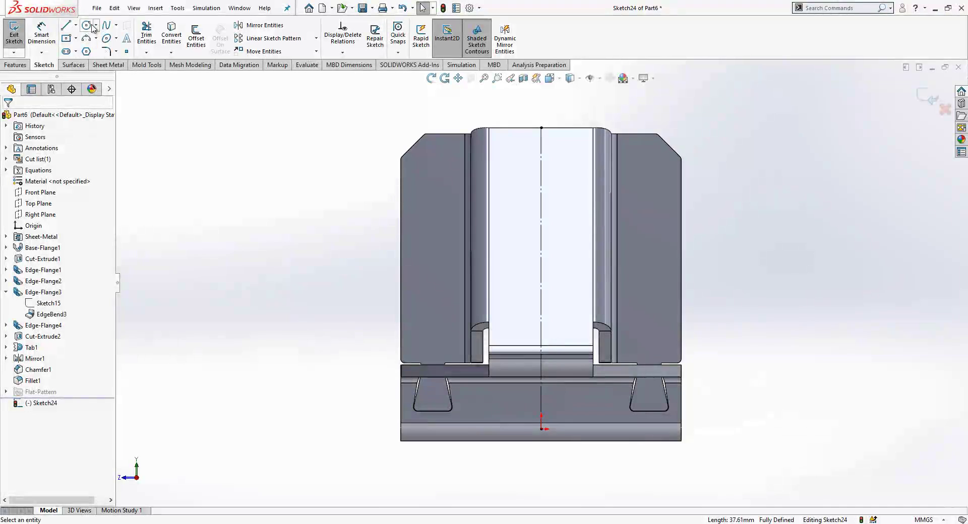
# Draw a vertical line with two equal circles at its ends
pyautogui.click(66, 26)
pyautogui.moveTo(434, 192); pyautogui.dragTo(434, 317)
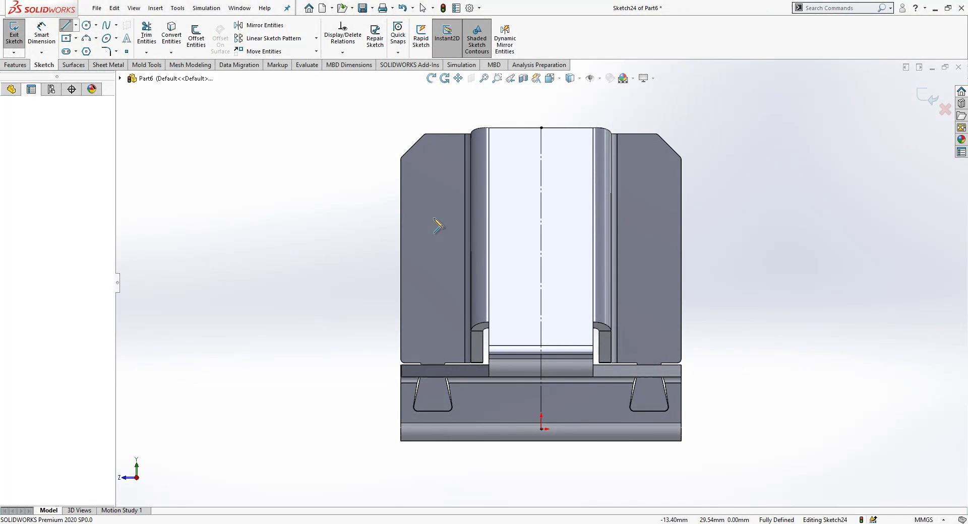
pyautogui.press('Escape')
pyautogui.click(435, 276)
pyautogui.click(360, 196)
pyautogui.click(87, 26)
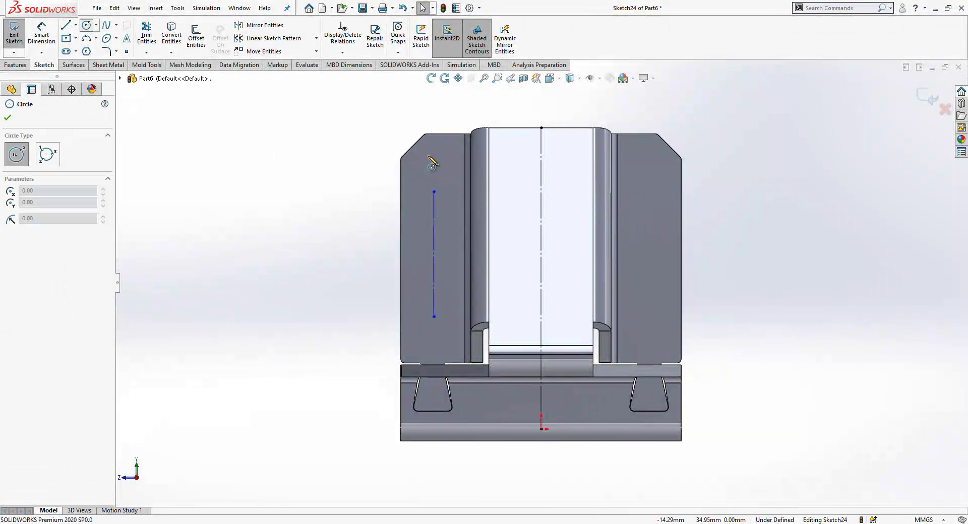
pyautogui.moveTo(433, 191); pyautogui.dragTo(433, 219)
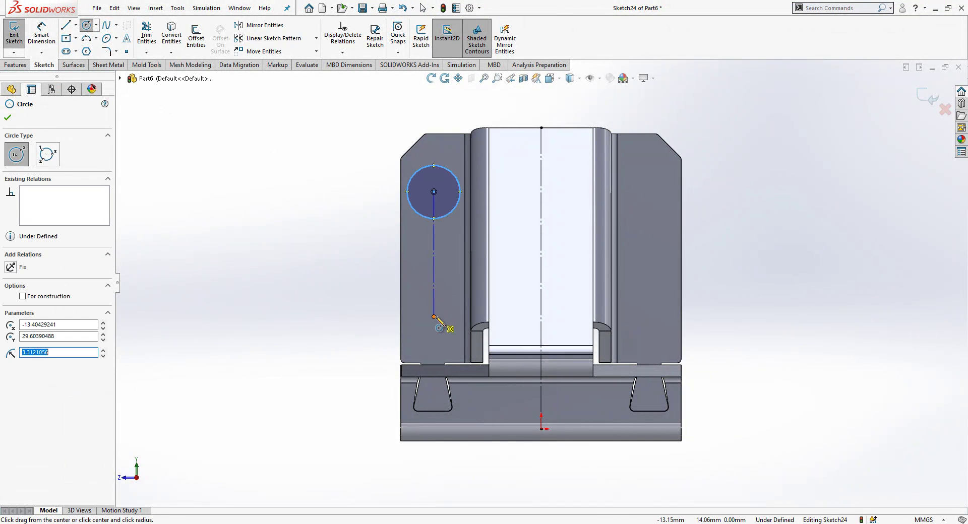
pyautogui.moveTo(434, 317); pyautogui.dragTo(454, 337)
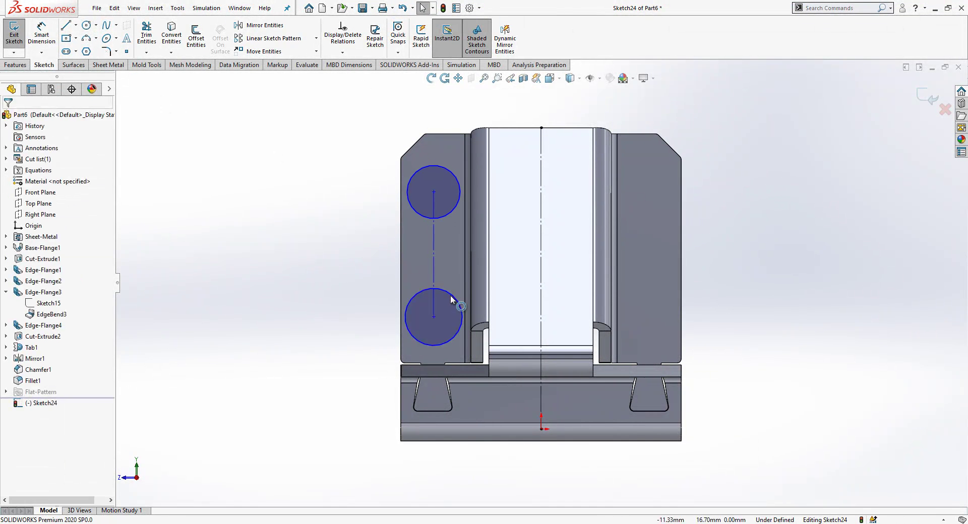
pyautogui.keyDown('ctrl'); pyautogui.click(441, 219); pyautogui.keyUp('ctrl')
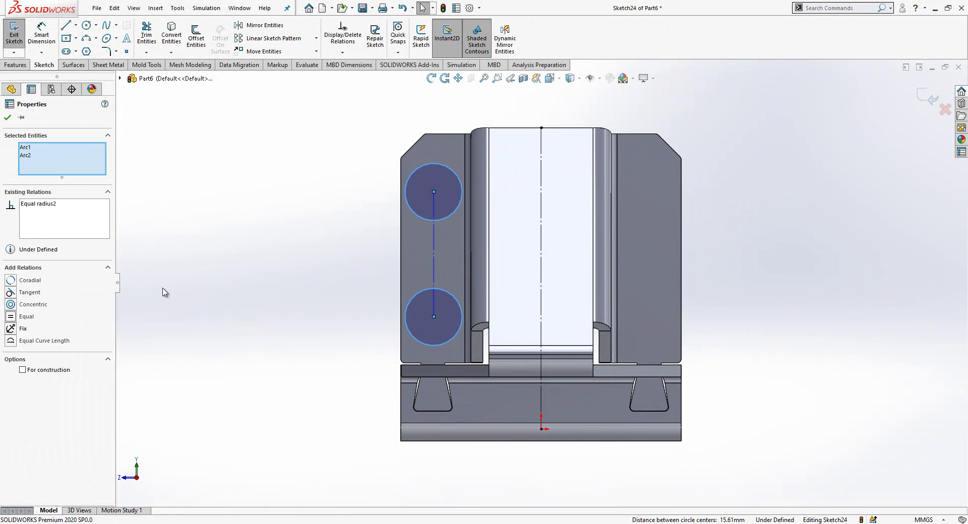
# Dimension the hole circle diameter to 4 mm
pyautogui.click(41, 33)
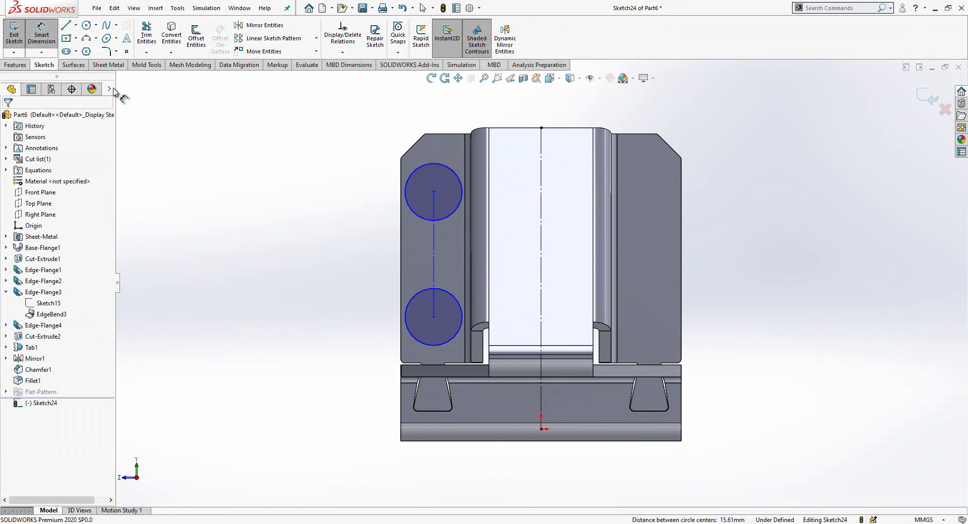
pyautogui.click(418, 220)
pyautogui.click(370, 247)
pyautogui.write('0.4')
pyautogui.press('Return')
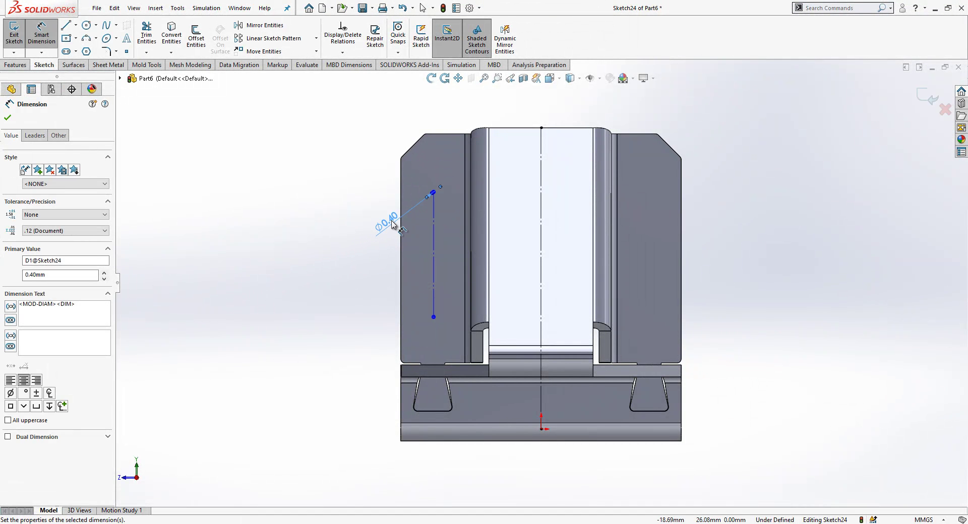
pyautogui.press('Escape')
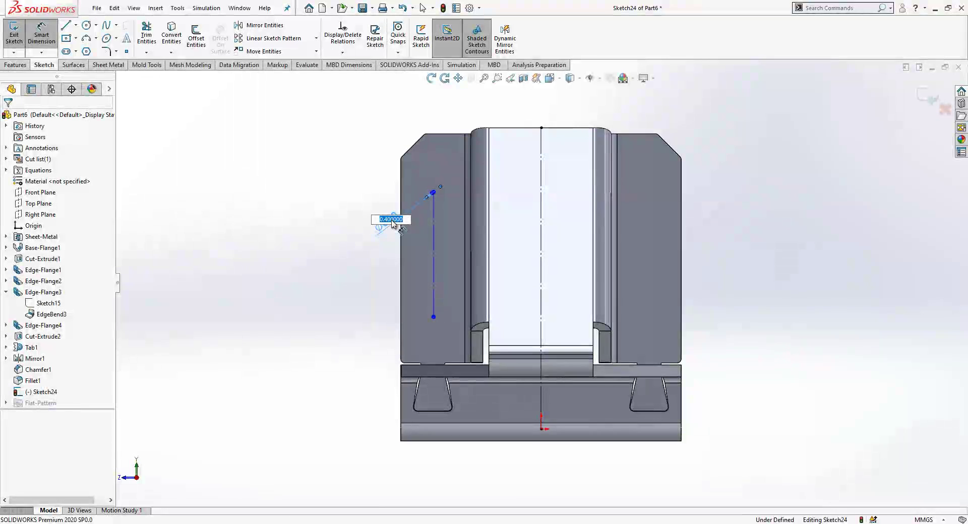
pyautogui.press('Return')
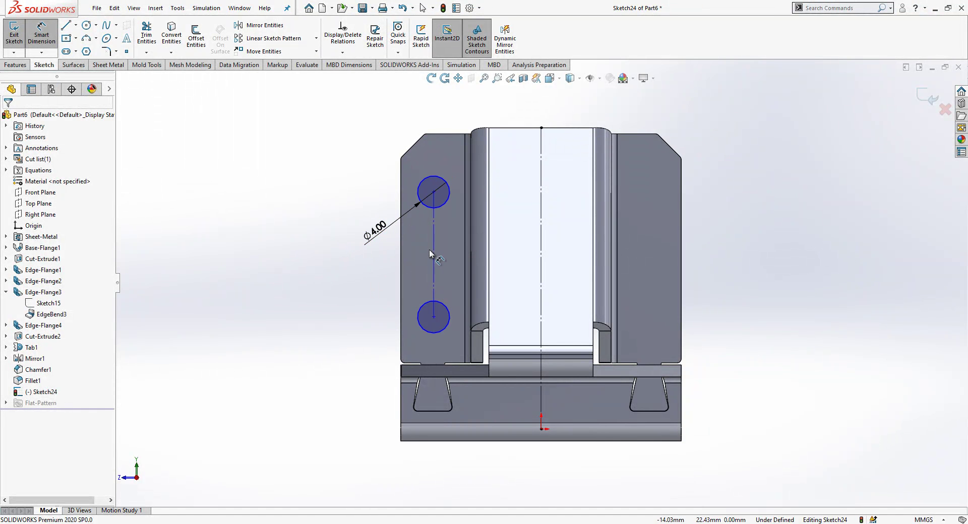
# Place the holes 13 mm from the centreline, 15 mm apart, lower one 14 mm above origin
pyautogui.click(432, 249)
pyautogui.click(540, 242)
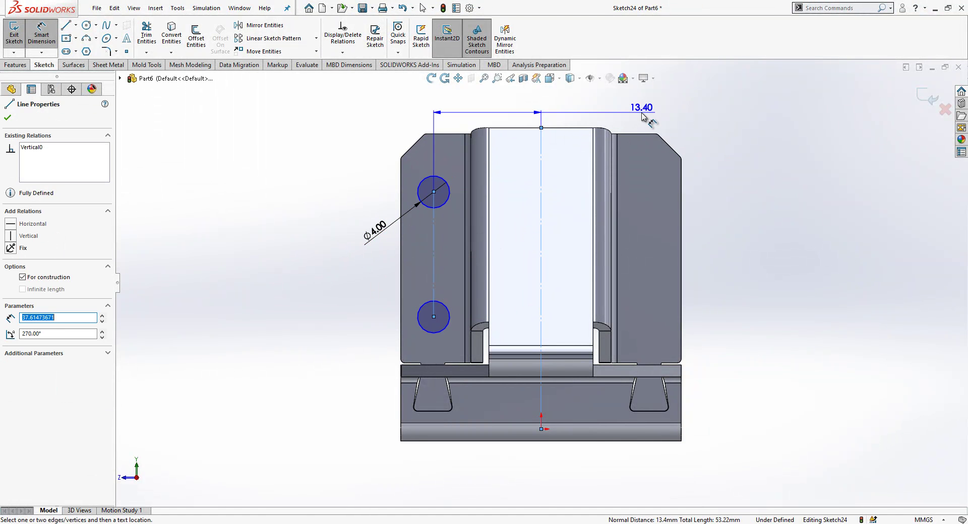
pyautogui.click(642, 116)
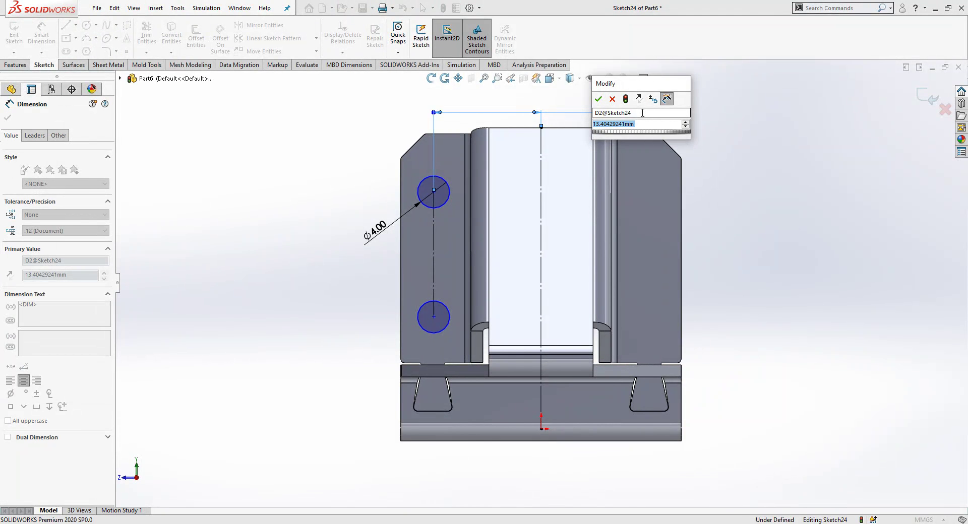
pyautogui.write('13')
pyautogui.press('Return')
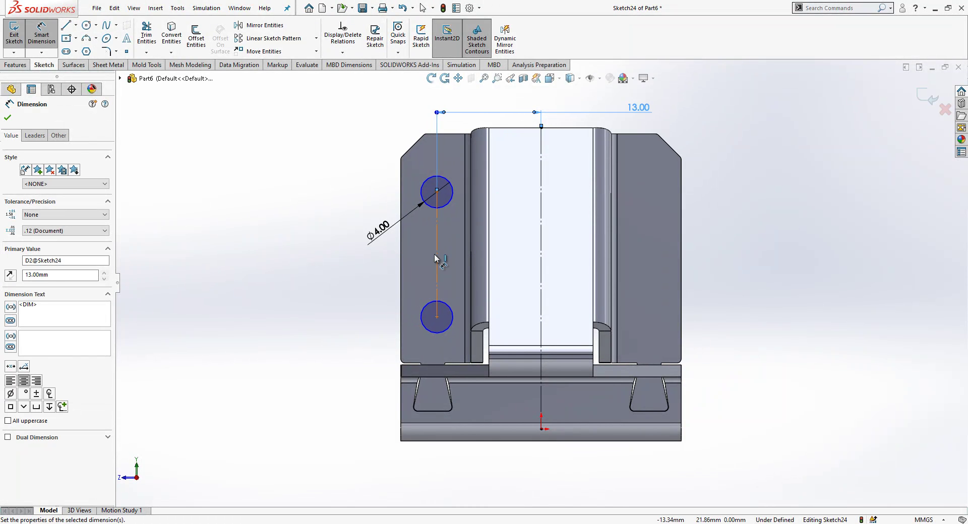
pyautogui.click(434, 258)
pyautogui.click(356, 260)
pyautogui.write('15')
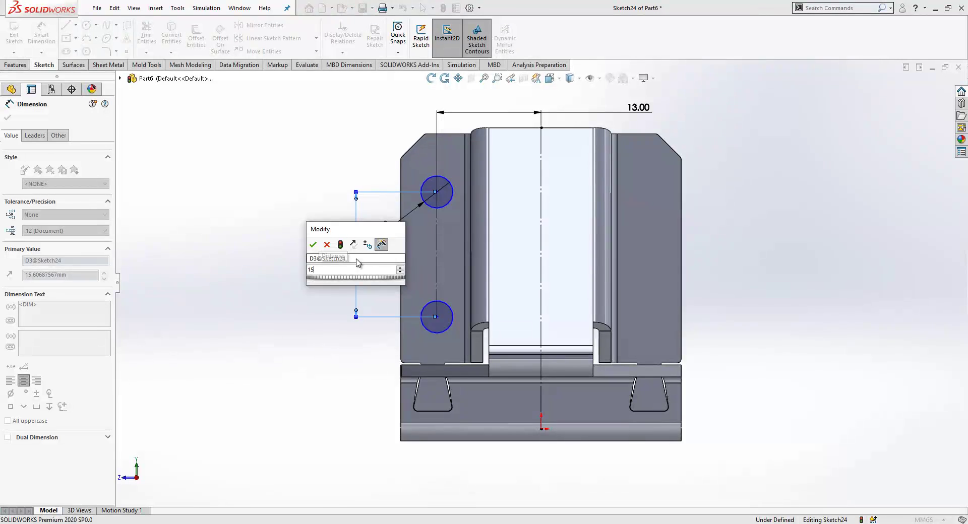
pyautogui.press('Return')
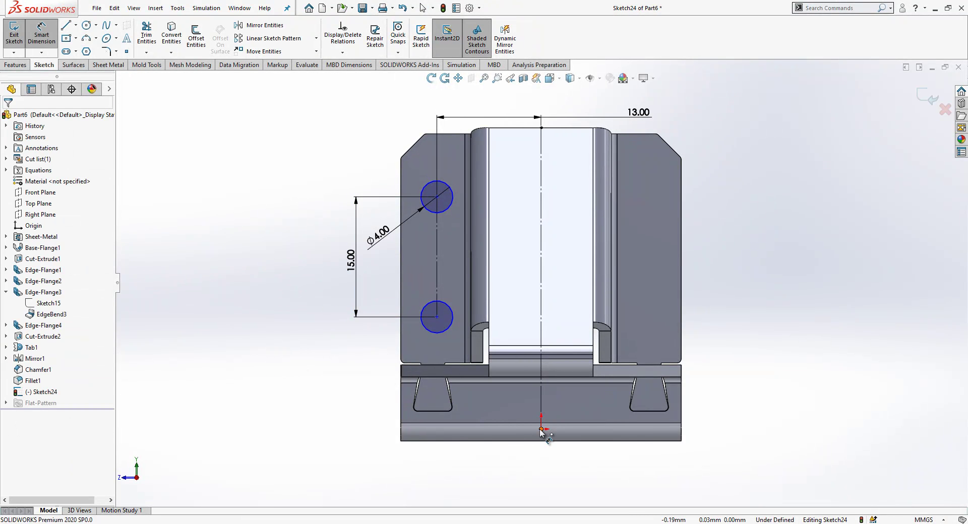
pyautogui.click(540, 429)
pyautogui.click(436, 317)
pyautogui.click(330, 353)
pyautogui.write('14')
pyautogui.press('Return')
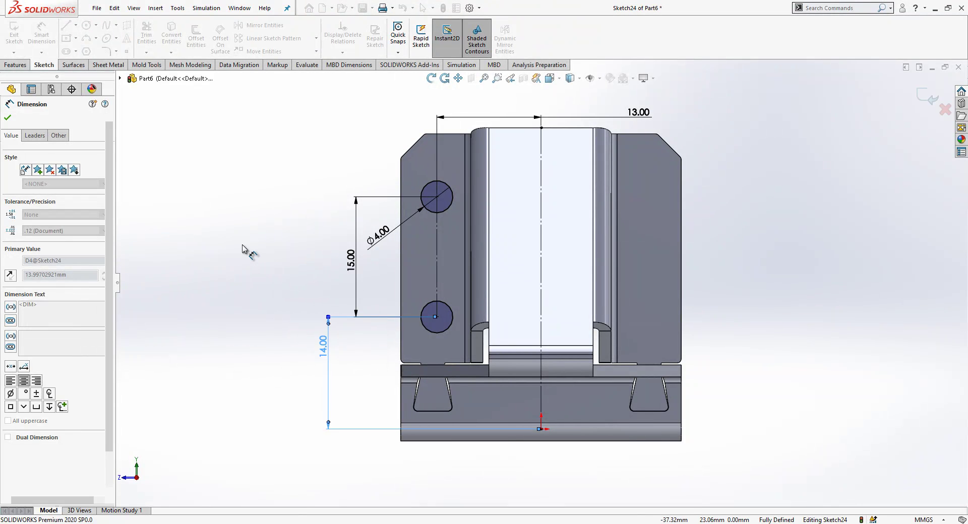
pyautogui.press('Escape')
# Mirror the upper and lower circles about the vertical centreline to make four circles
pyautogui.click(452, 194)
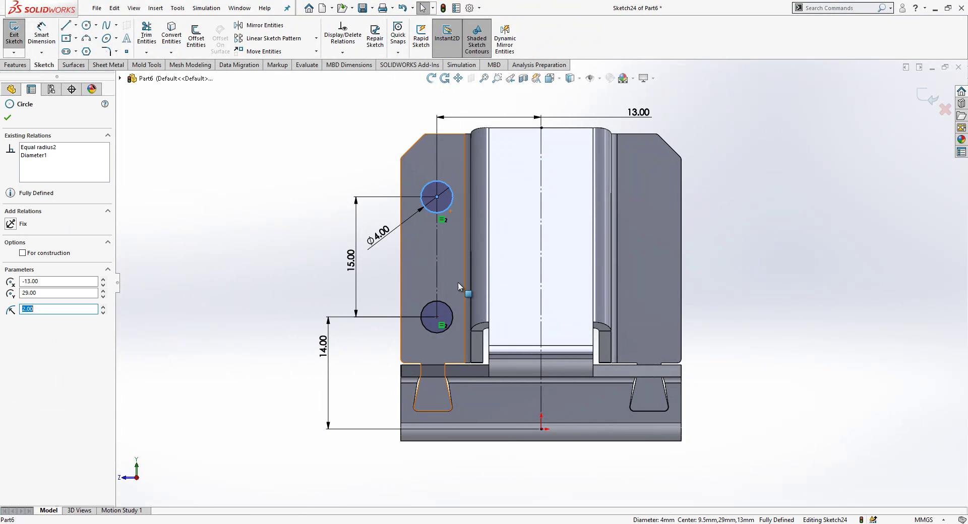
pyautogui.keyDown('ctrl'); pyautogui.click(450, 314); pyautogui.keyUp('ctrl')
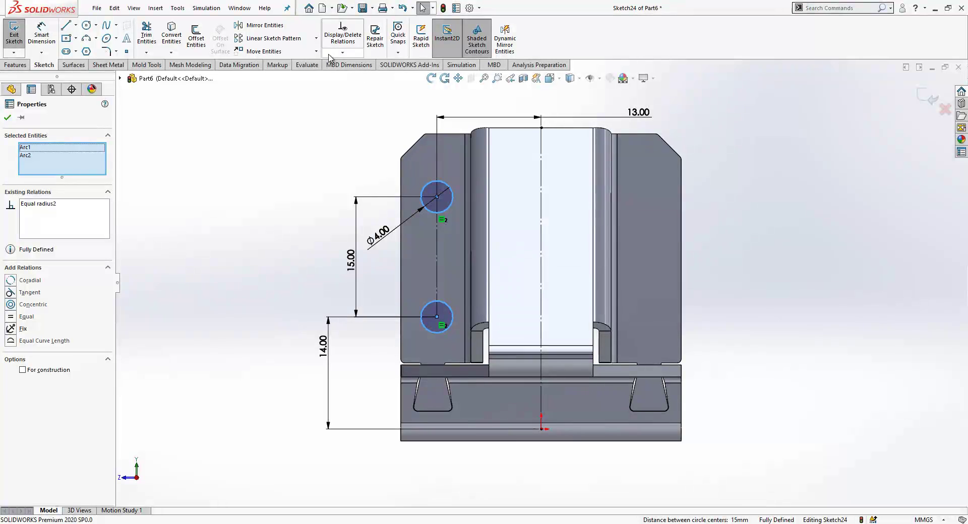
pyautogui.click(279, 27)
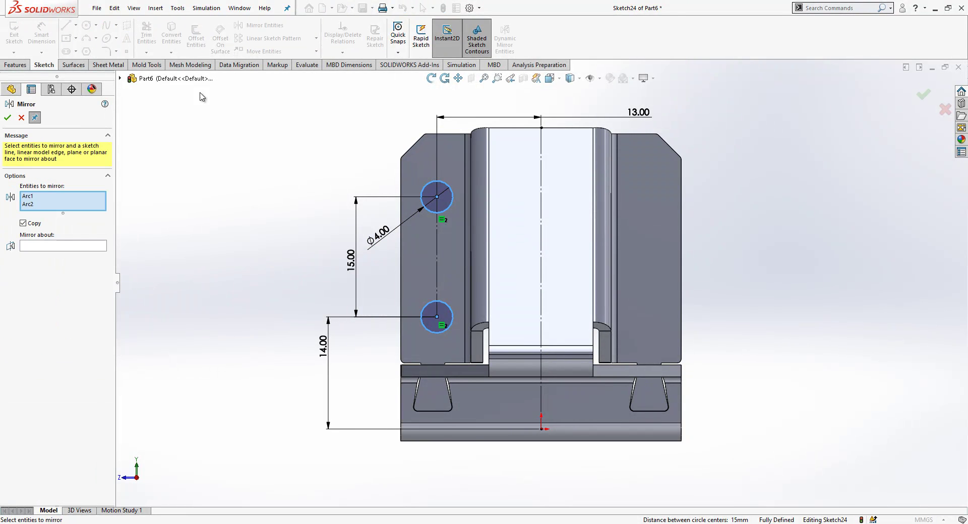
pyautogui.click(77, 248)
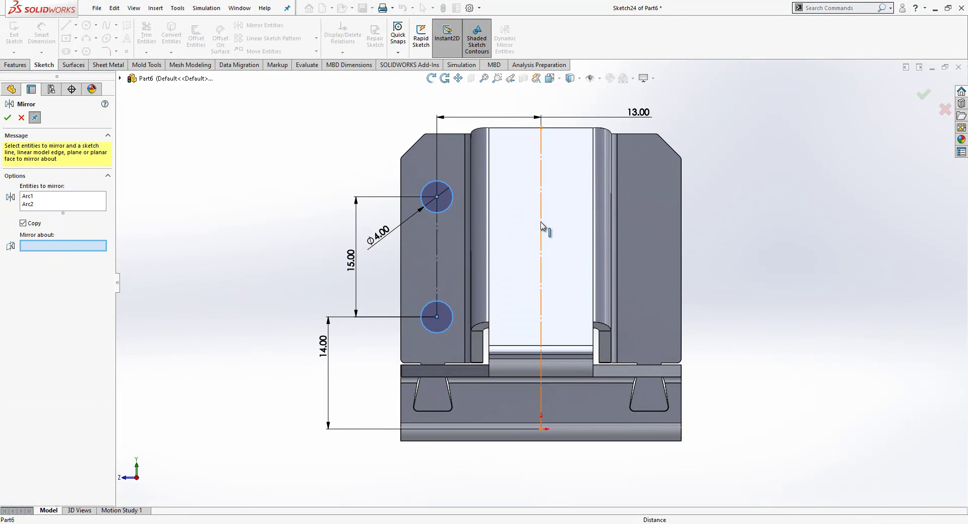
pyautogui.click(541, 226)
pyautogui.rightClick(541, 226)
pyautogui.click(922, 96)
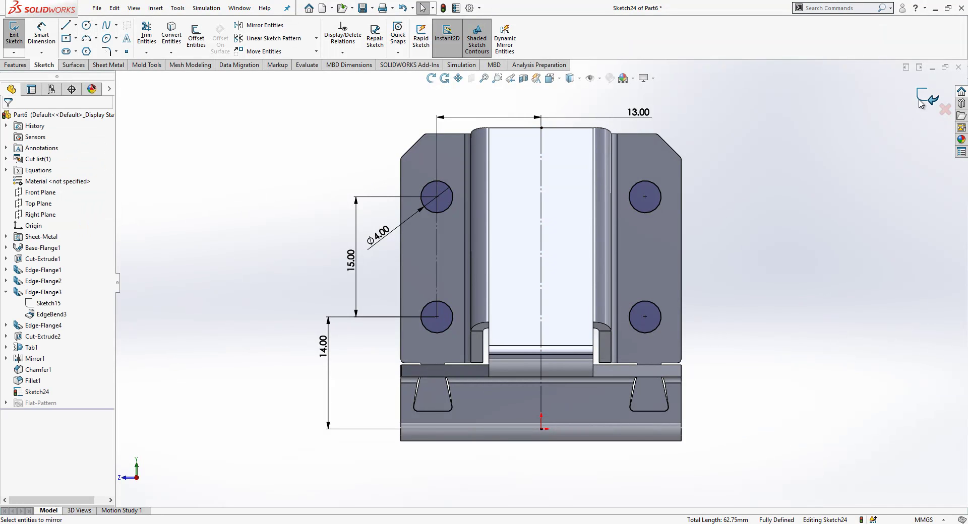
# Extrude-cut the four circles through the sheet as round holes (Cut-Extrude3)
pyautogui.click(923, 98)
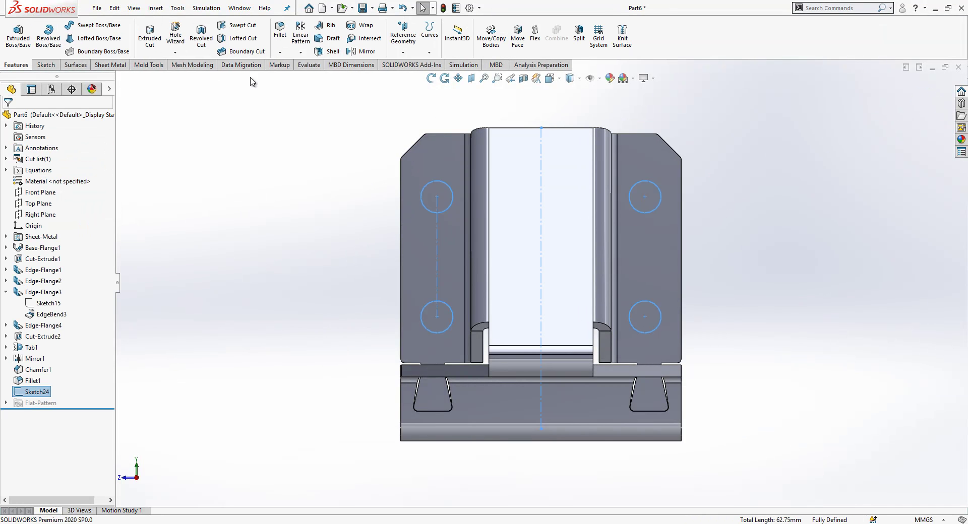
pyautogui.click(149, 36)
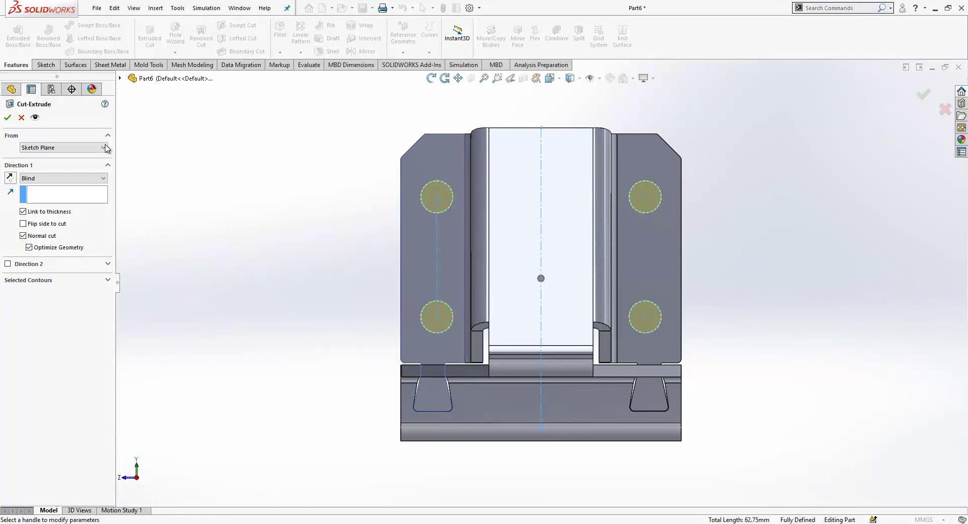
pyautogui.press('Return')
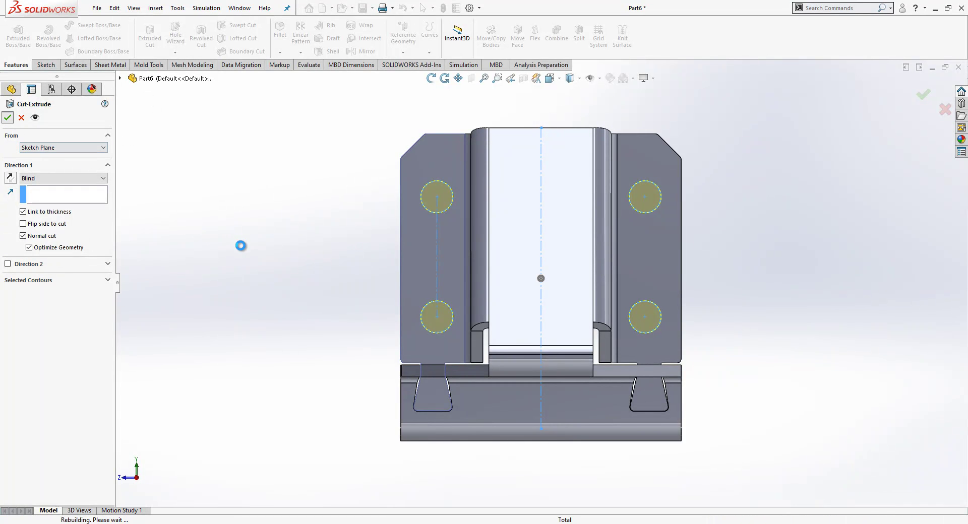
pyautogui.moveTo(521, 339)
pyautogui.mouseDown(button='middle')
pyautogui.moveTo(684, 427)
pyautogui.moveTo(534, 343)
pyautogui.moveTo(538, 316)
pyautogui.moveTo(623, 239)
pyautogui.moveTo(592, 391)
pyautogui.moveTo(615, 358)
pyautogui.moveTo(608, 330)
pyautogui.moveTo(576, 301)
pyautogui.mouseUp(button='middle')
pyautogui.scroll(-3, 534, 344)
pyautogui.scroll(-4, 511, 325)
pyautogui.scroll(3, 510, 325)
pyautogui.scroll(3, 537, 316)
pyautogui.scroll(-2, 576, 301)
# Start a new sketch on the Front Plane, viewed normal to it
pyautogui.scroll(2, 576, 300)
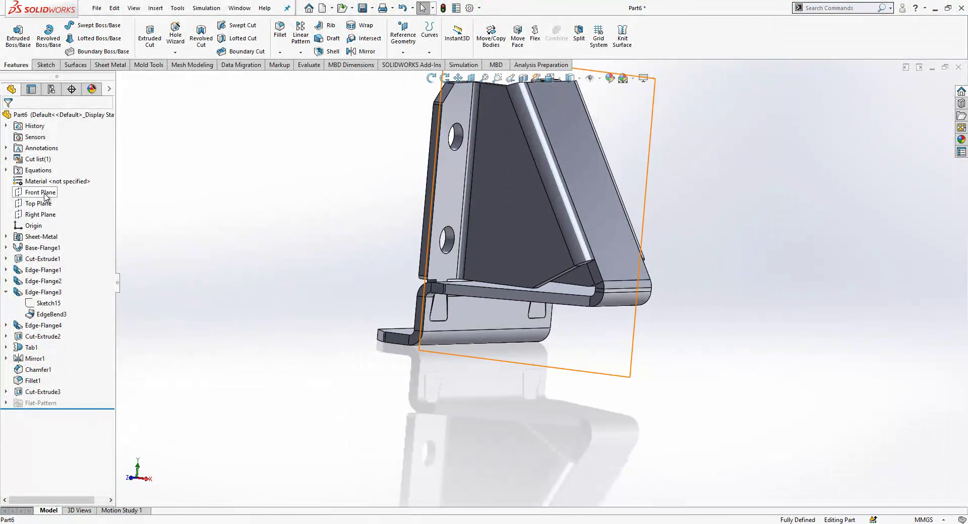
pyautogui.click(43, 194)
pyautogui.click(103, 185)
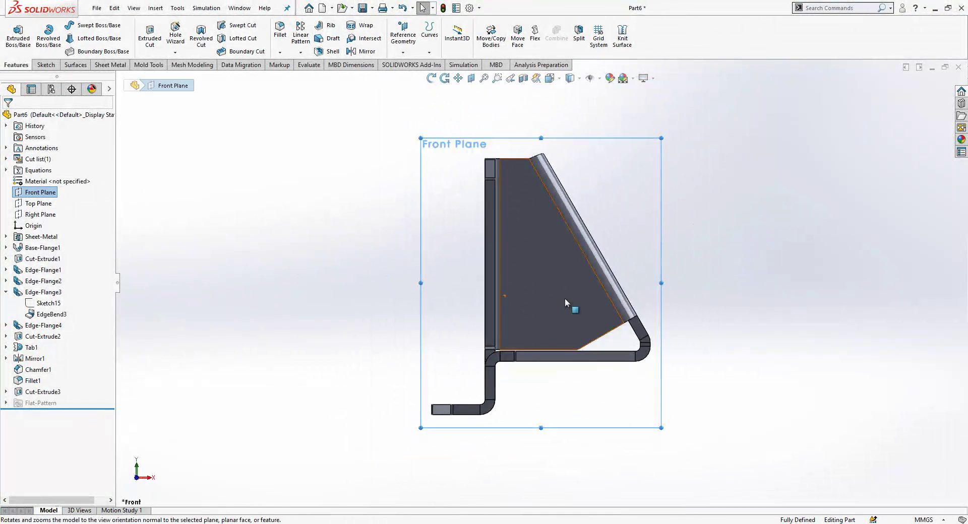
pyautogui.rightClick(40, 192)
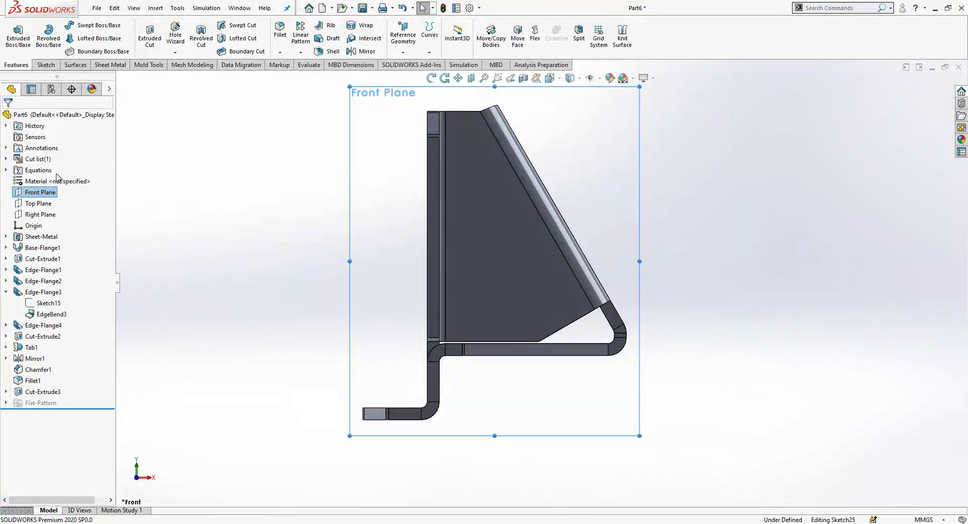
pyautogui.click(103, 172)
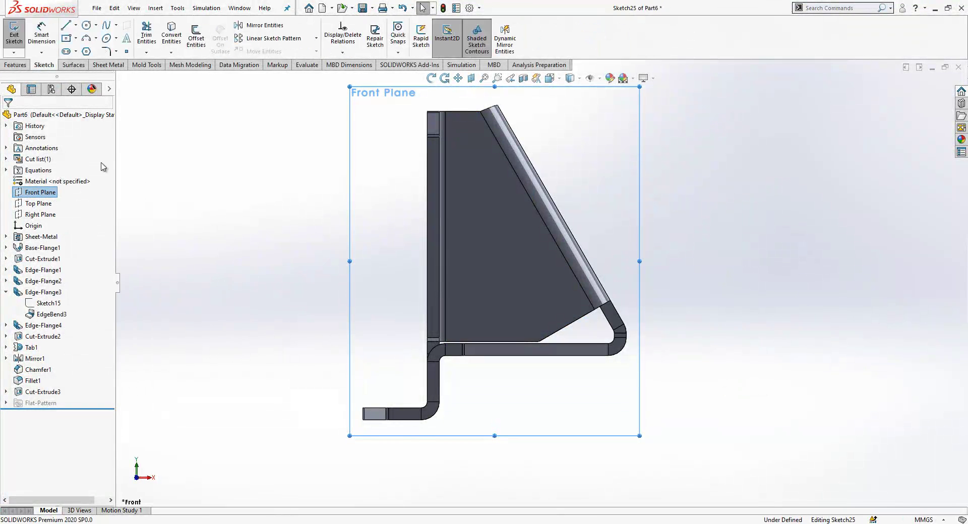
# Draw a long vertical line down through the bracket's side wall
pyautogui.click(557, 385)
pyautogui.click(557, 269)
pyautogui.press('Escape')
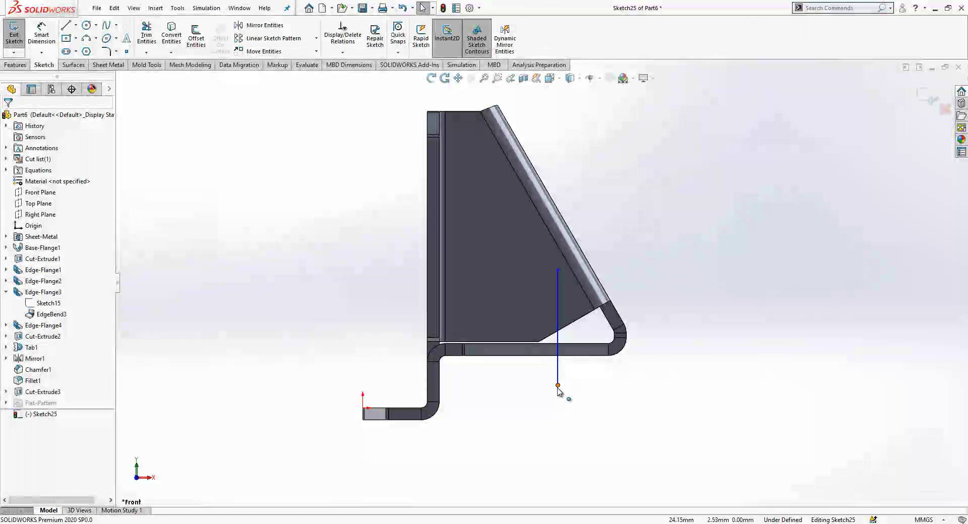
pyautogui.moveTo(557, 385); pyautogui.dragTo(539, 407)
pyautogui.scroll(-2, 553, 353)
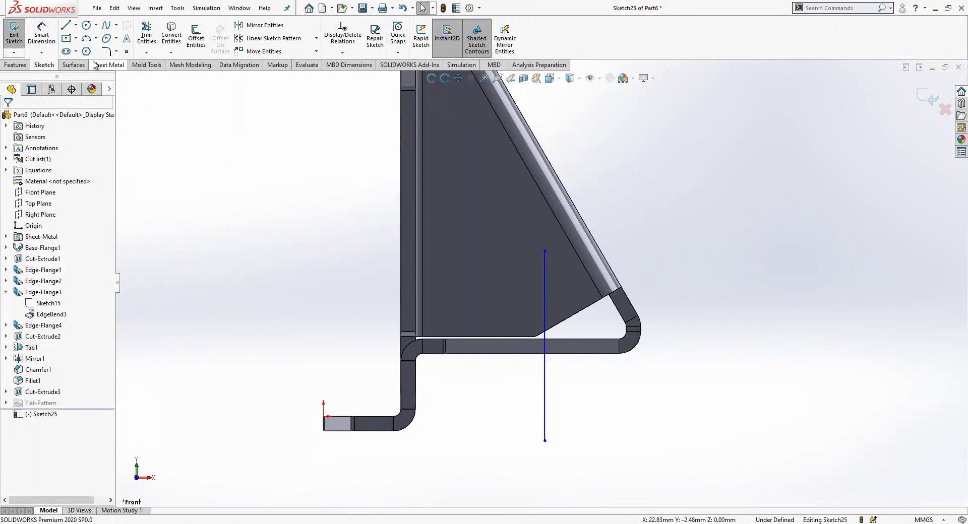
# Convert the vertical line to a construction centreline and delete a trial arc
pyautogui.click(496, 353)
pyautogui.click(508, 349)
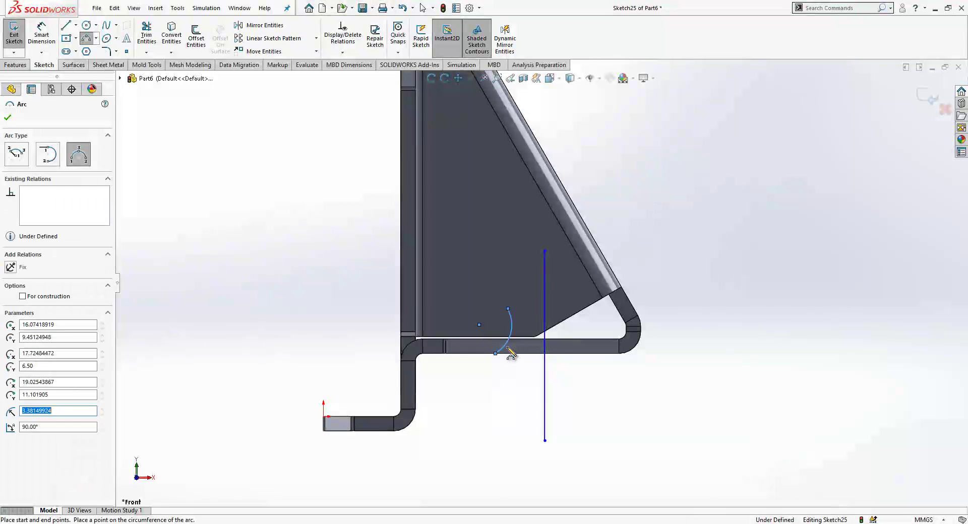
pyautogui.scroll(-3, 514, 335)
pyautogui.press('Escape')
pyautogui.moveTo(504, 285); pyautogui.dragTo(529, 323)
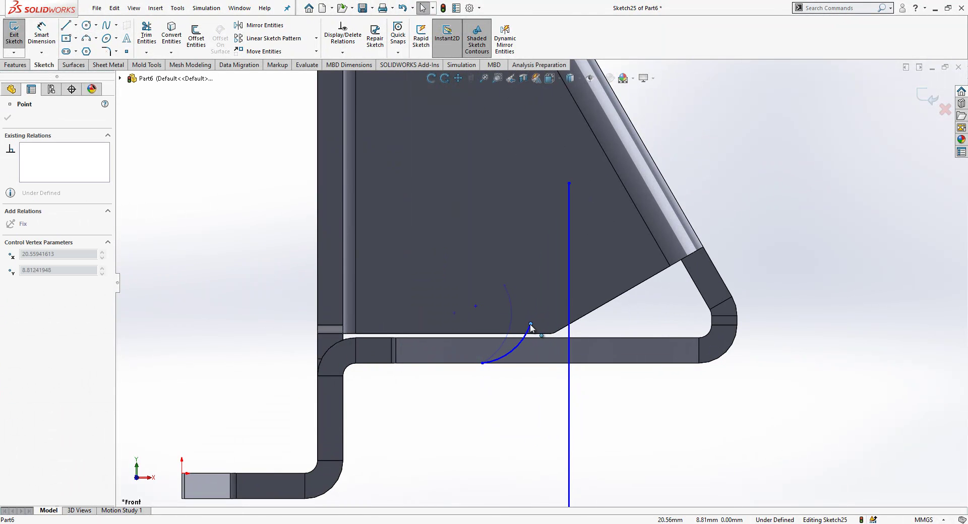
pyautogui.click(514, 339)
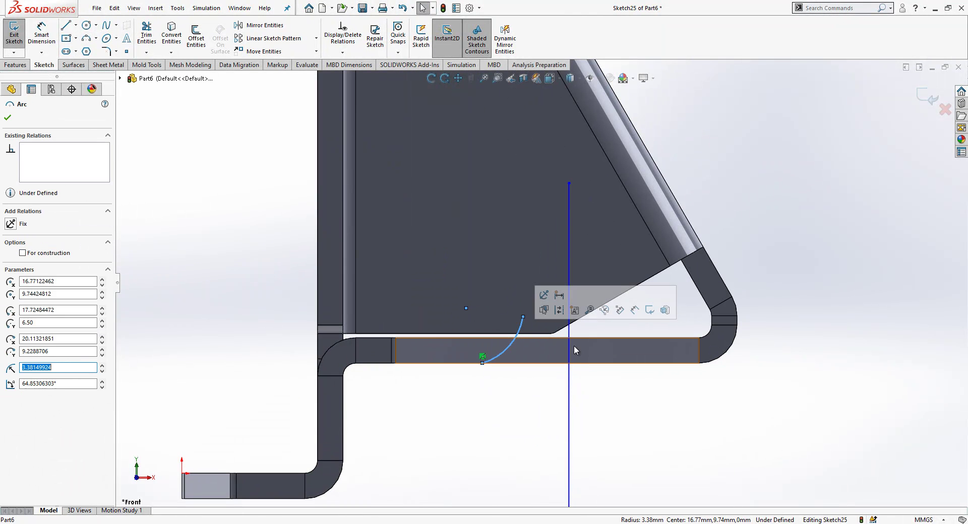
pyautogui.click(572, 343)
pyautogui.click(617, 321)
pyautogui.scroll(-1, 576, 323)
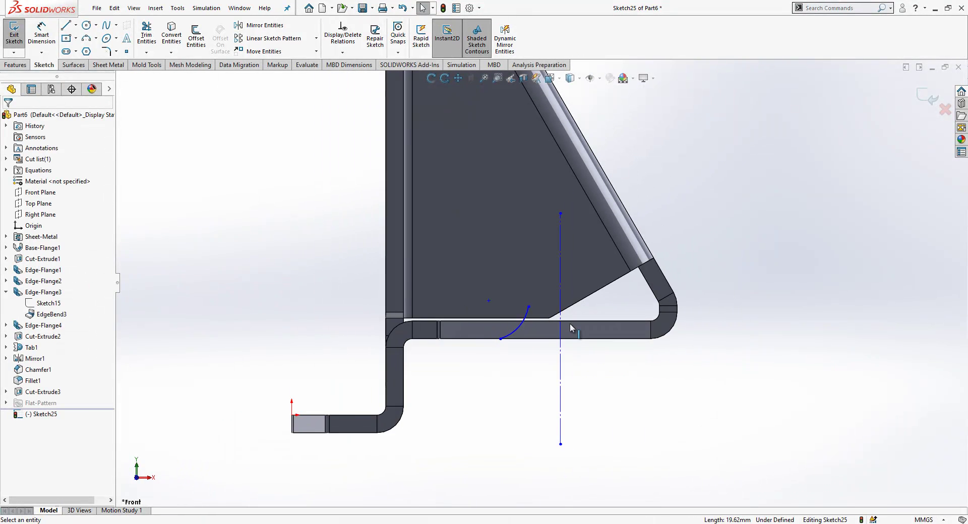
pyautogui.click(510, 330)
pyautogui.press('Delete')
# Draw a trial outline of lines and arcs on the flange, then delete it
pyautogui.click(66, 24)
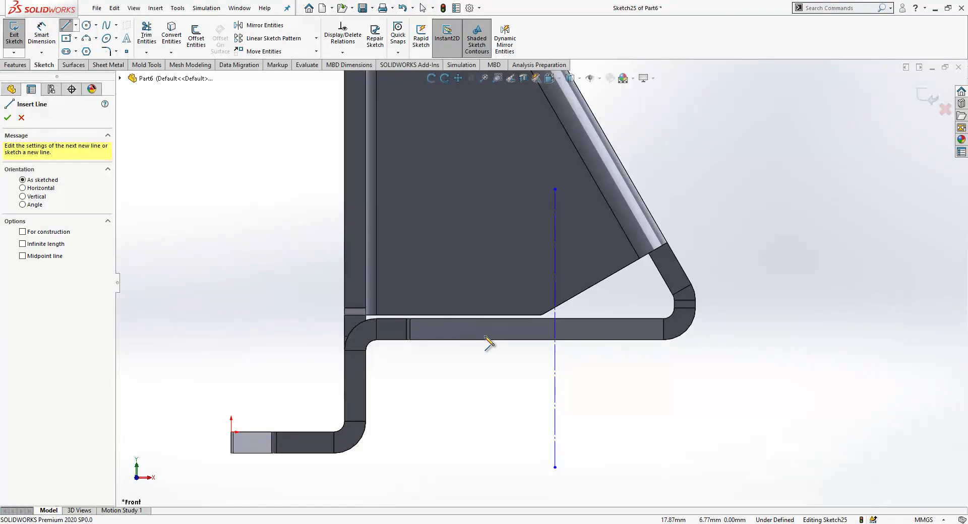
pyautogui.moveTo(488, 340); pyautogui.dragTo(488, 319)
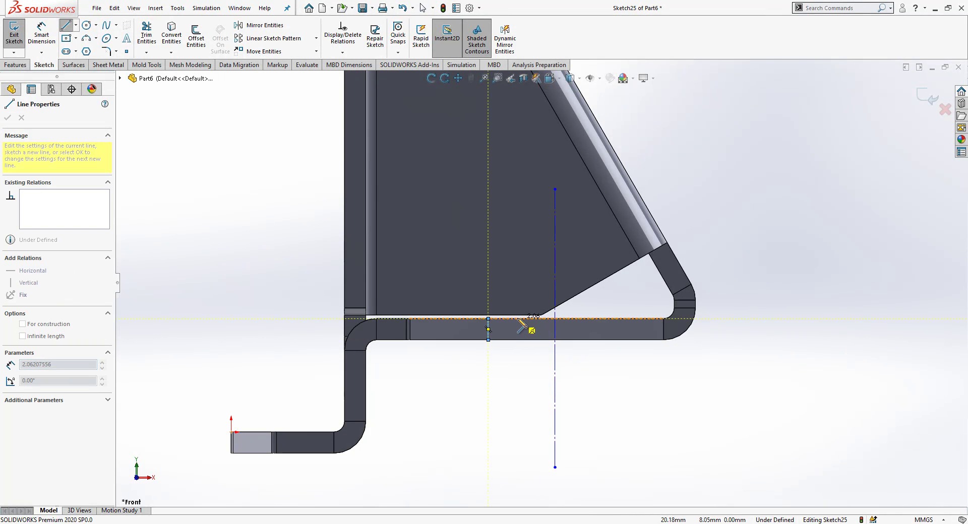
pyautogui.click(508, 298)
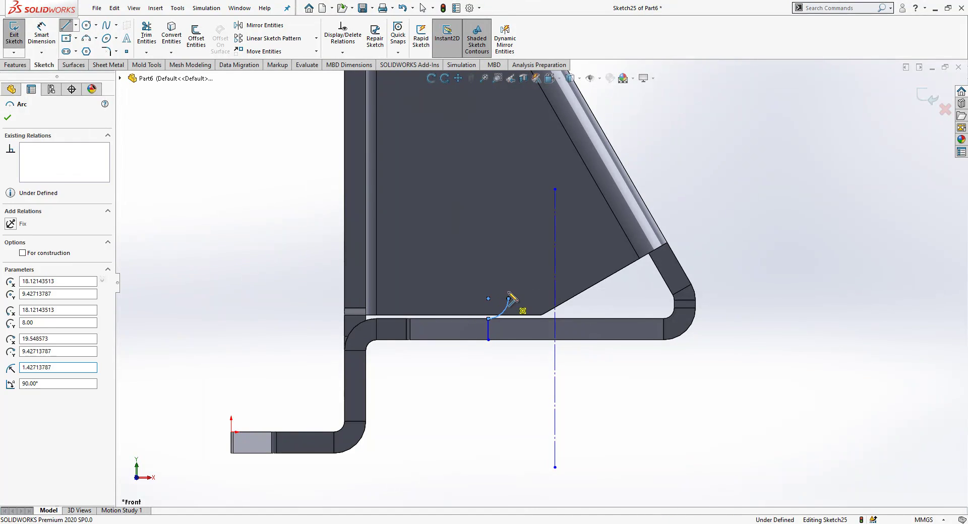
pyautogui.click(508, 268)
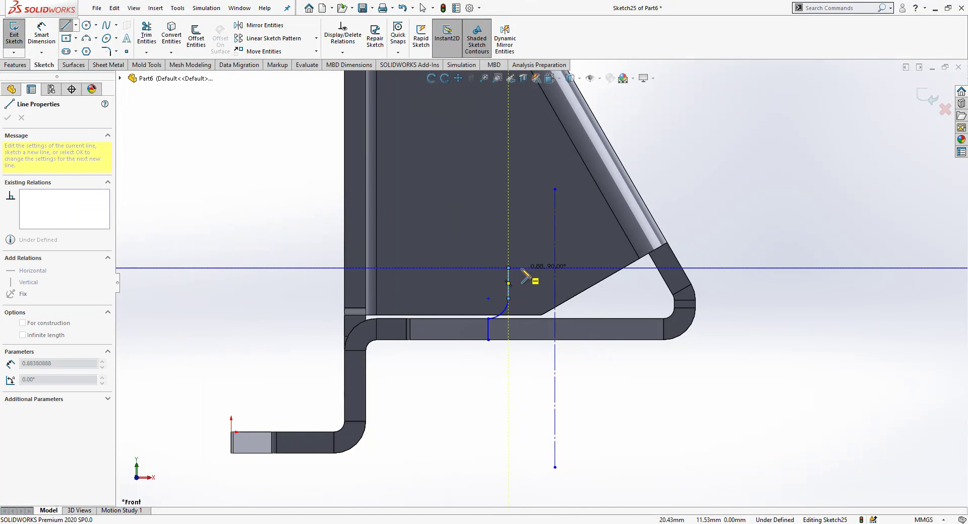
pyautogui.click(525, 298)
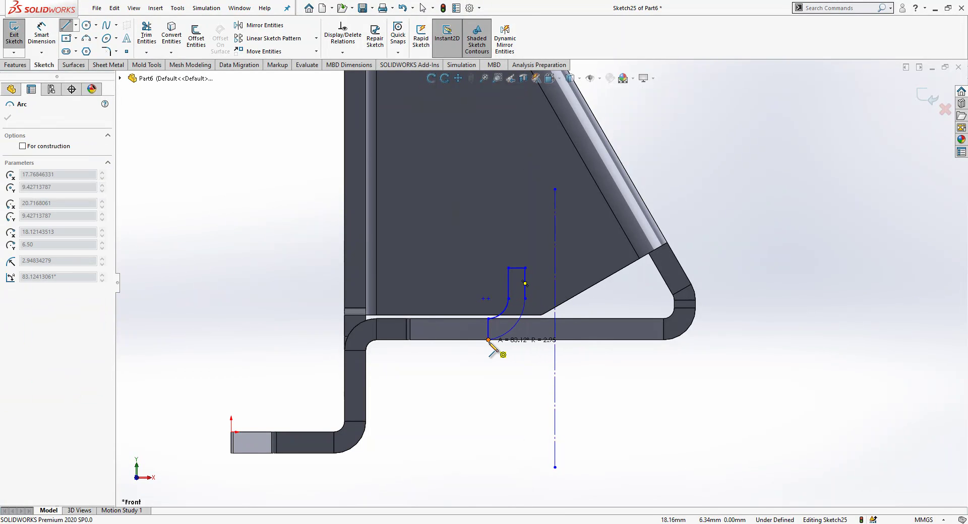
pyautogui.click(487, 340)
pyautogui.press('Escape')
pyautogui.moveTo(533, 259); pyautogui.dragTo(463, 371)
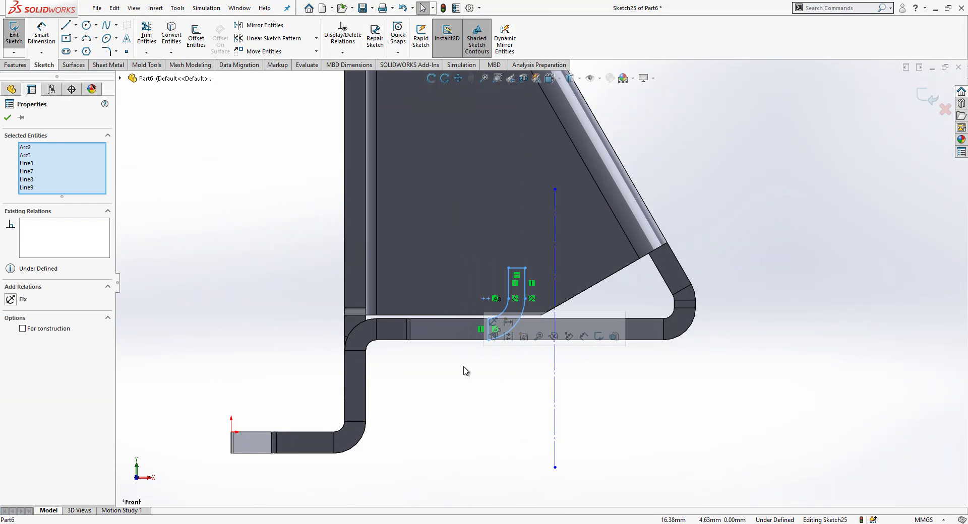
pyautogui.press('Delete')
# Redraw the closed profile of lines and tangent arcs left of the centreline, then select both arcs
pyautogui.click(67, 26)
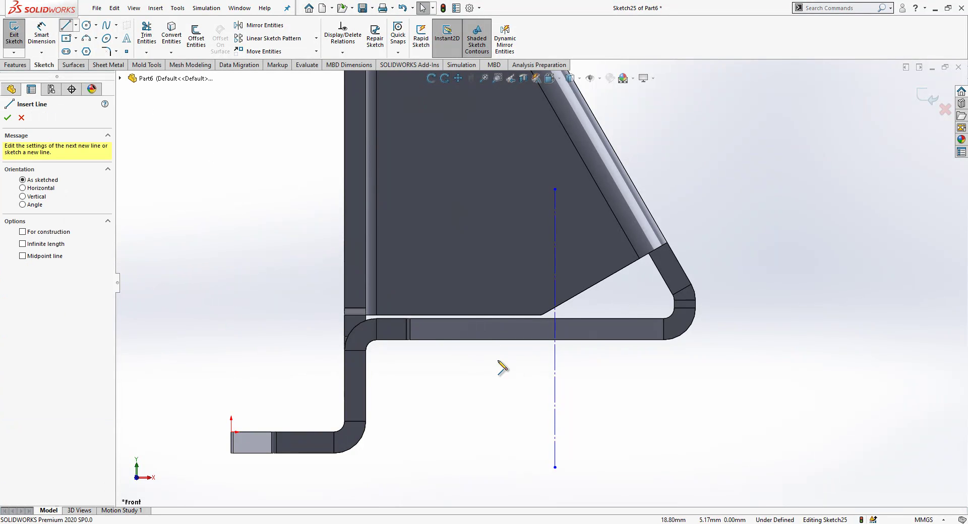
pyautogui.click(487, 340)
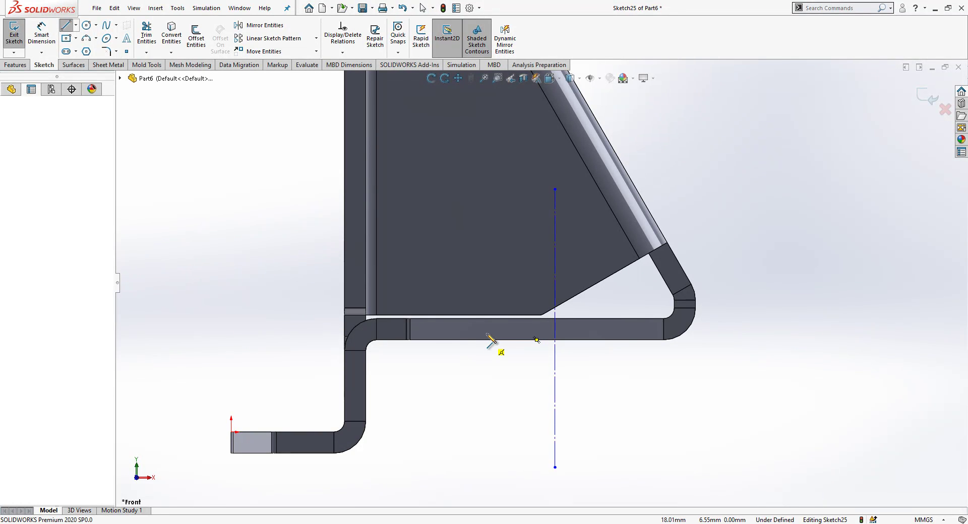
pyautogui.click(486, 318)
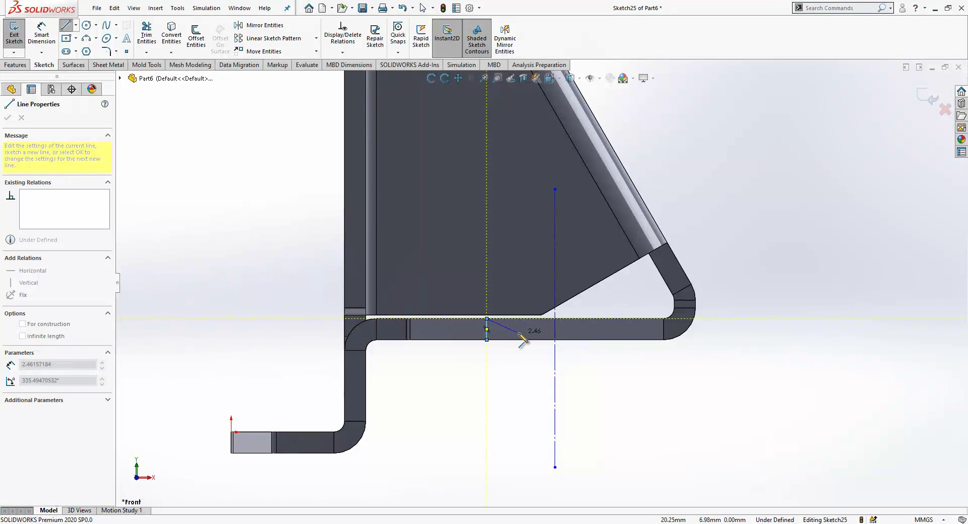
pyautogui.click(506, 299)
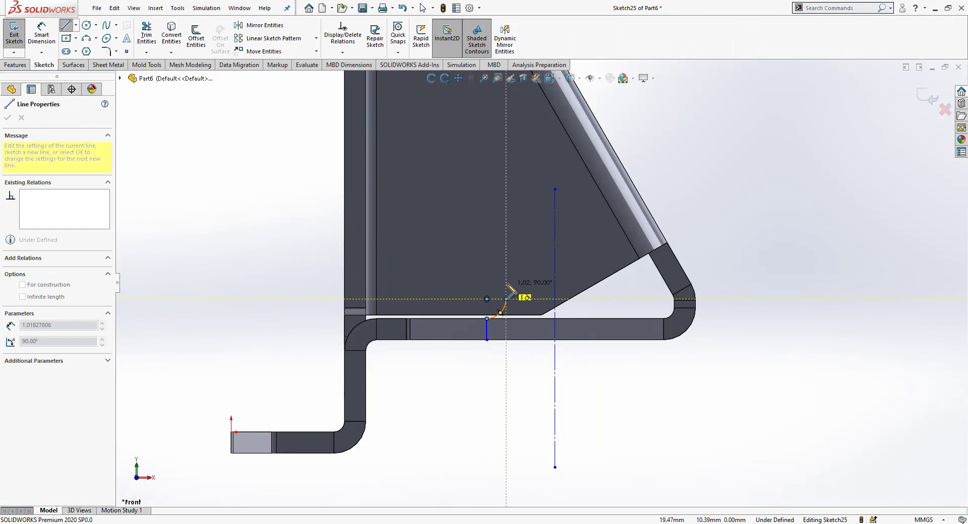
pyautogui.click(505, 276)
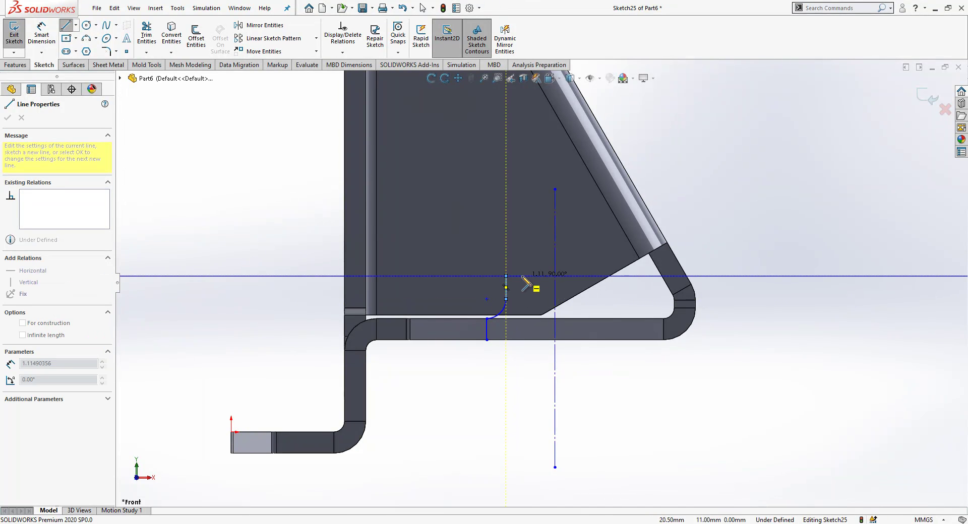
pyautogui.click(521, 276)
pyautogui.click(522, 299)
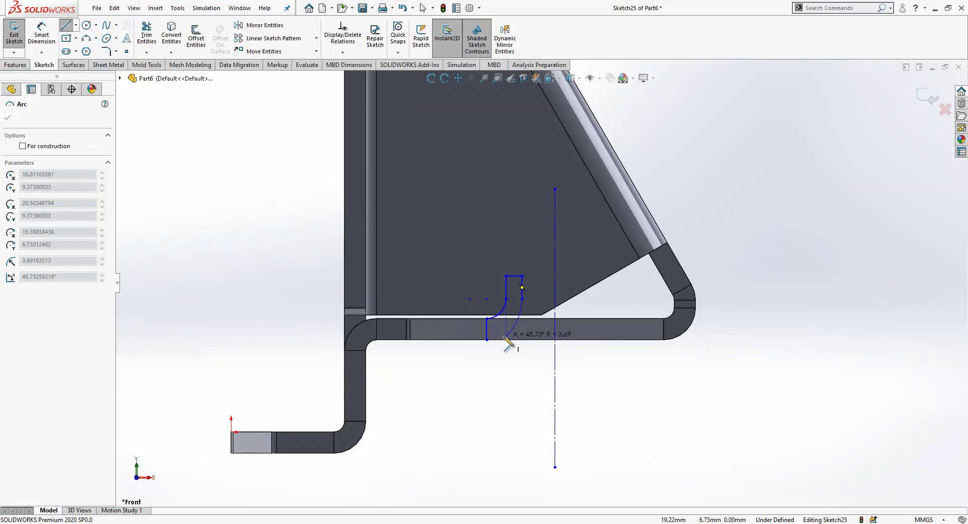
pyautogui.click(486, 339)
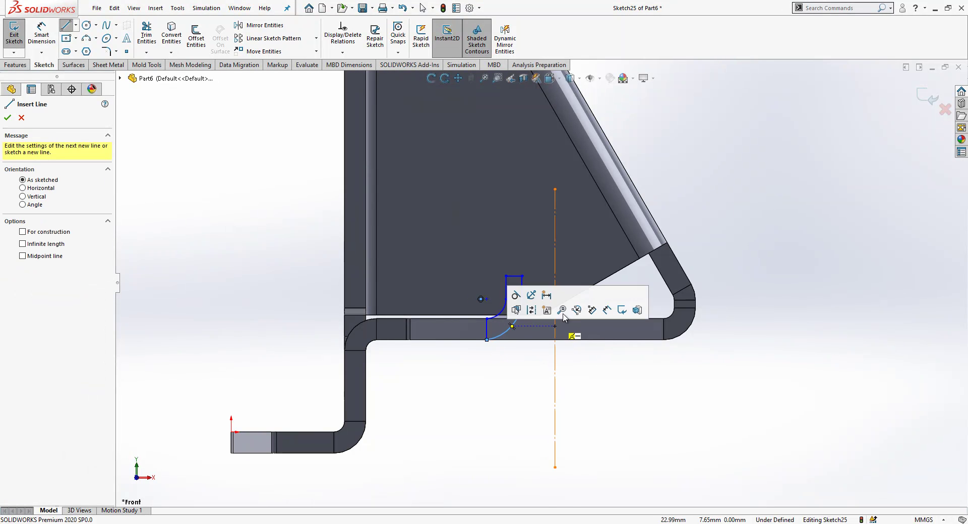
pyautogui.scroll(-2, 516, 328)
pyautogui.press('Escape')
pyautogui.press('Escape')
pyautogui.click(494, 306)
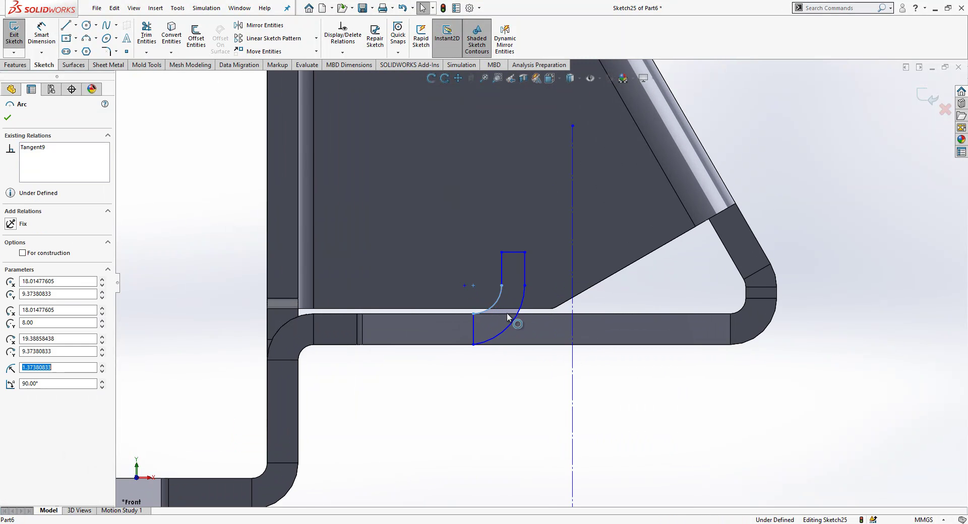
pyautogui.keyDown('ctrl'); pyautogui.click(510, 323); pyautogui.keyUp('ctrl')
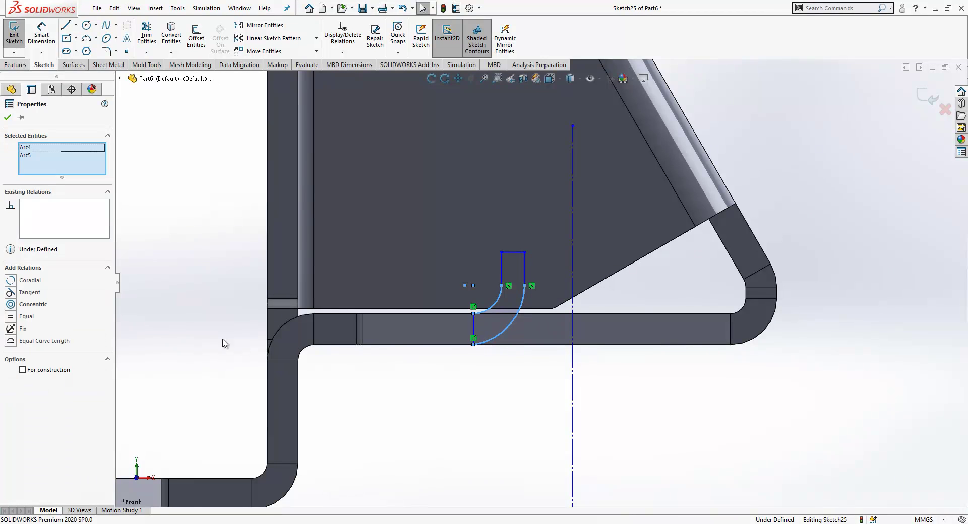
# Make the two arcs concentric and give the inner arc a 0.75 mm radius
pyautogui.click(30, 306)
pyautogui.click(434, 418)
pyautogui.press('d')
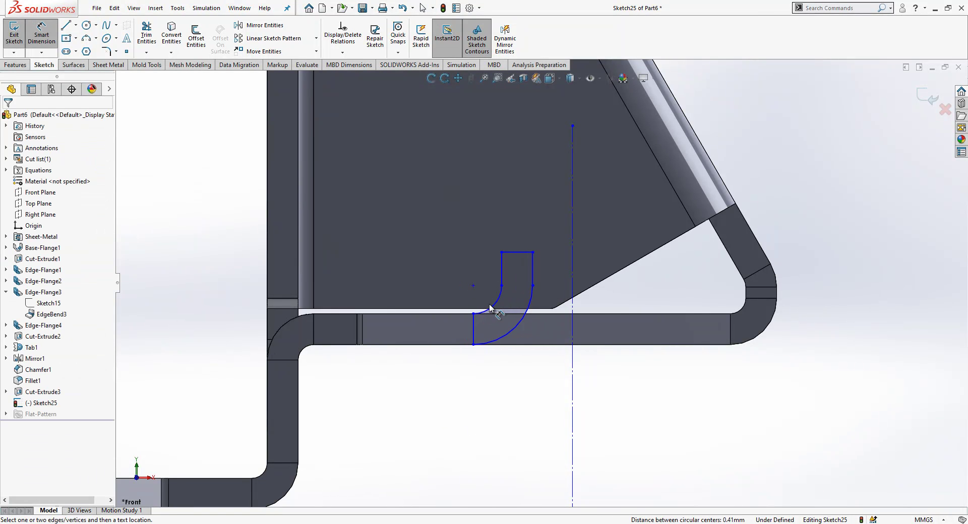
pyautogui.click(493, 305)
pyautogui.click(490, 288)
pyautogui.write('0.75')
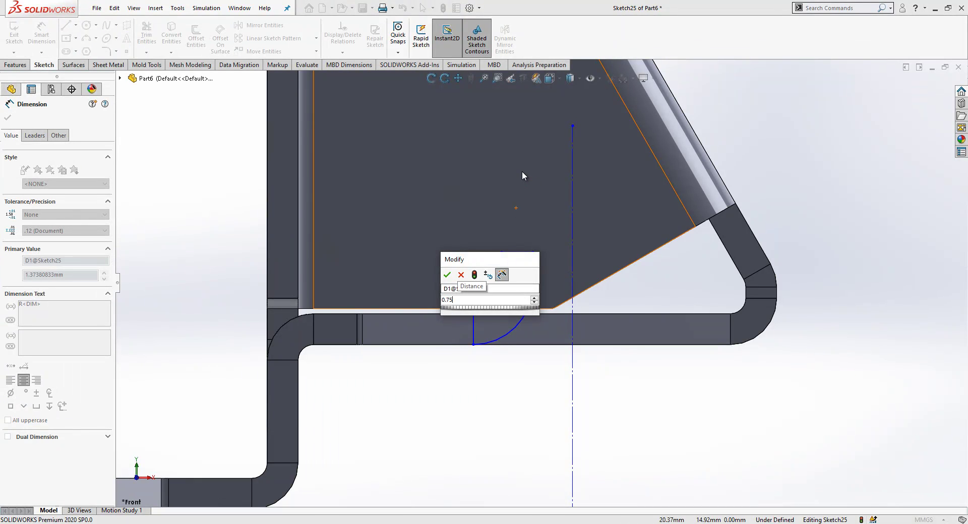
pyautogui.press('Return')
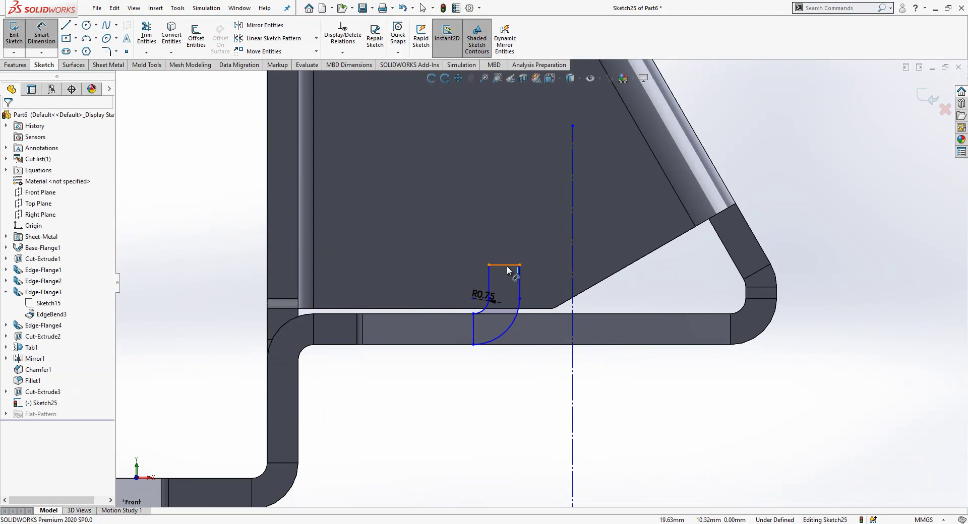
# Dimension the profile's right vertical line to a 1.5 mm height
pyautogui.click(504, 264)
pyautogui.press('Escape')
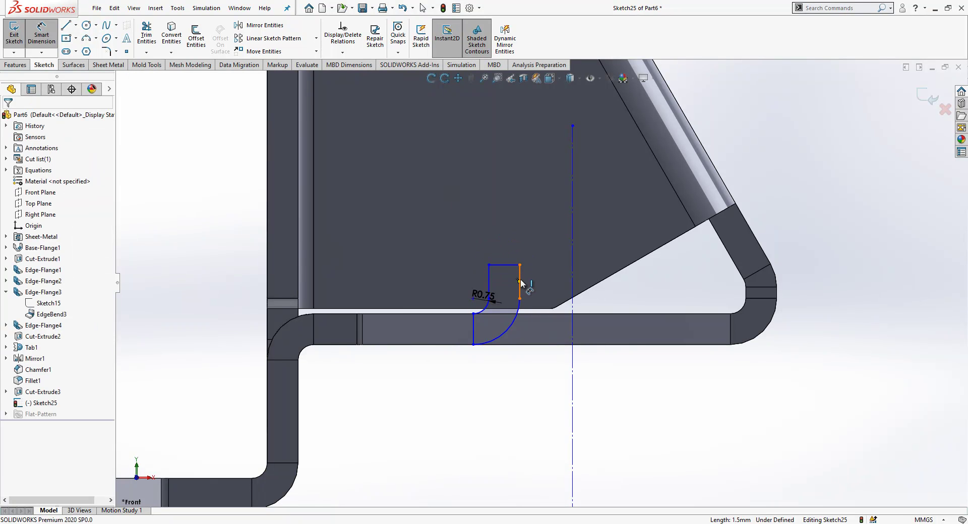
pyautogui.click(519, 282)
pyautogui.click(453, 274)
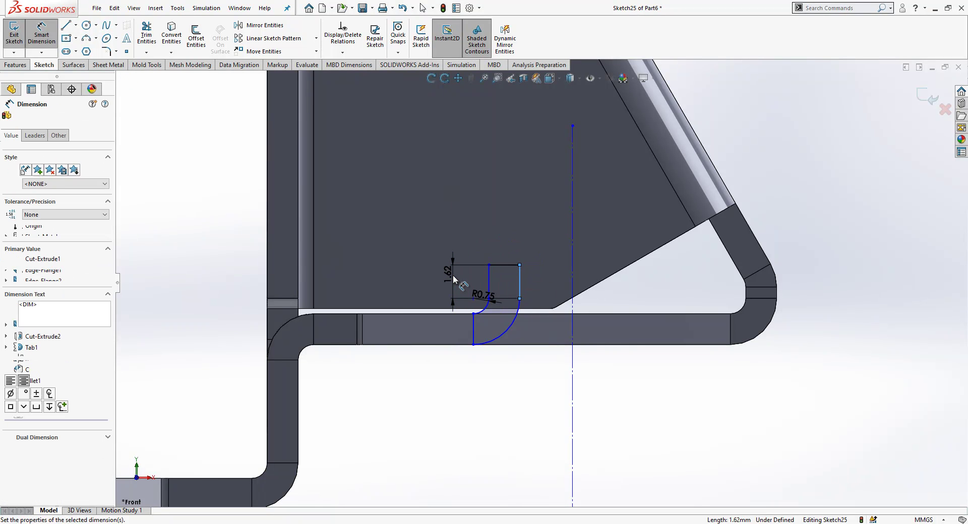
pyautogui.write('1.5')
pyautogui.press('Return')
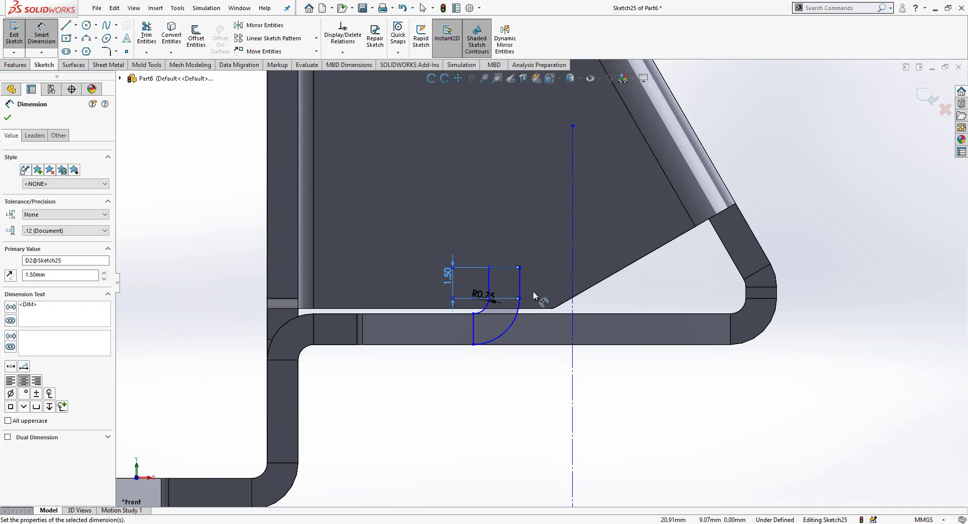
# Set the profile 4.2 mm from the centreline
pyautogui.click(520, 289)
pyautogui.click(572, 328)
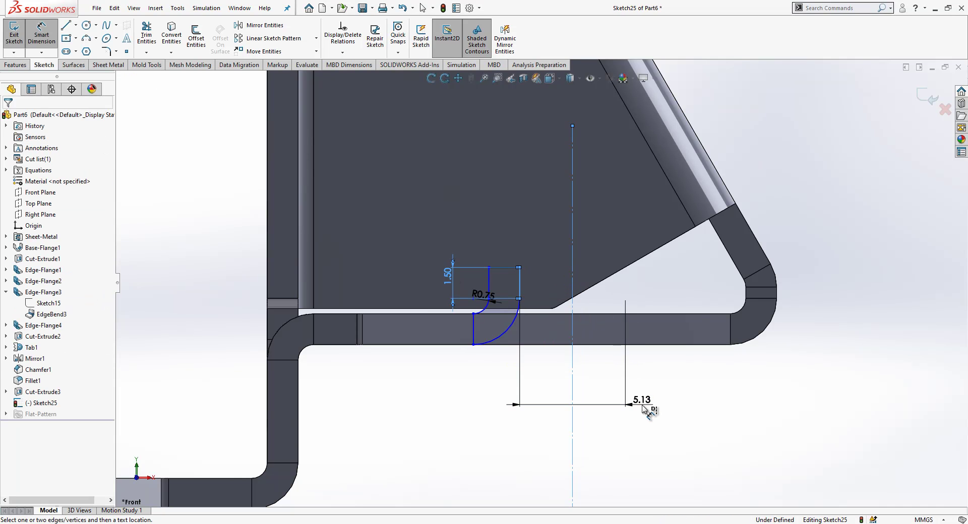
pyautogui.click(644, 409)
pyautogui.write('4.2')
pyautogui.press('Return')
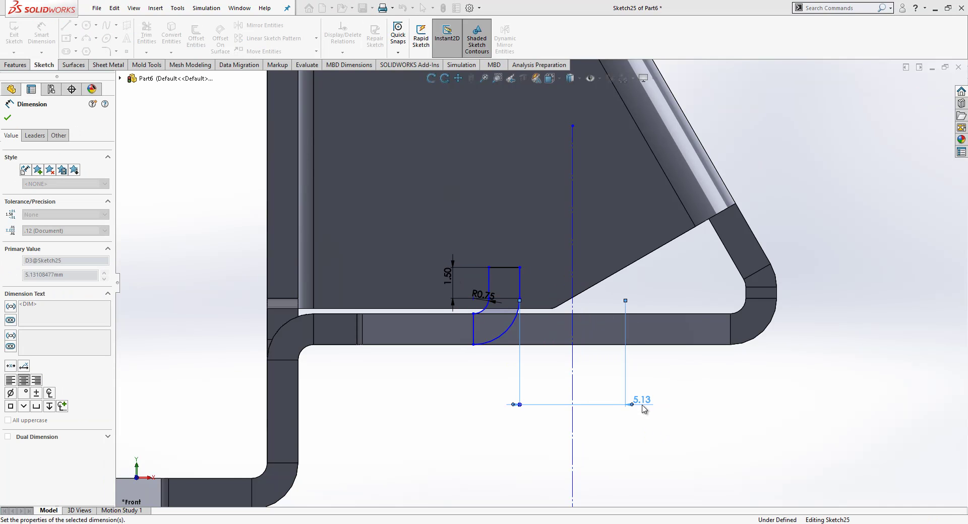
pyautogui.click(654, 436)
pyautogui.scroll(-1, 585, 343)
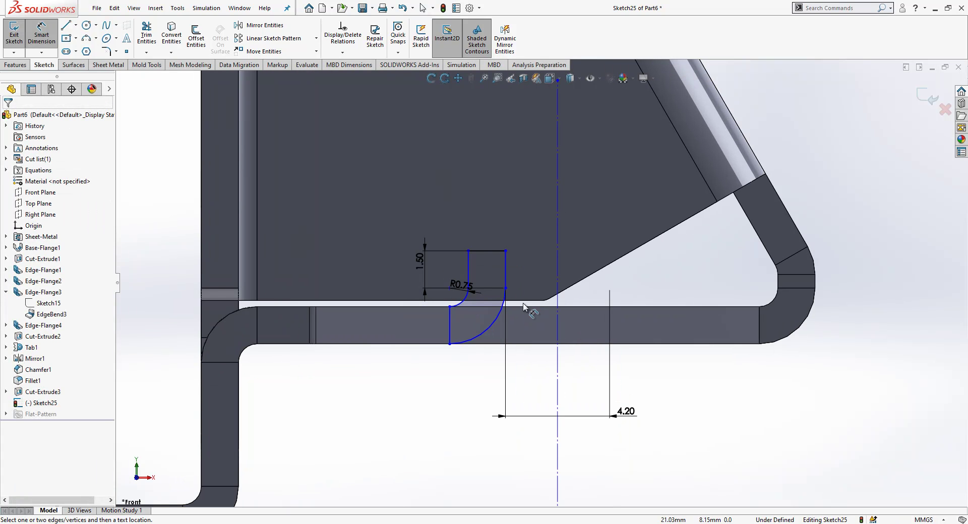
# Place the centreline 22 mm from the flange's left edge to fully define the sketch
pyautogui.click(556, 369)
pyautogui.scroll(3, 556, 368)
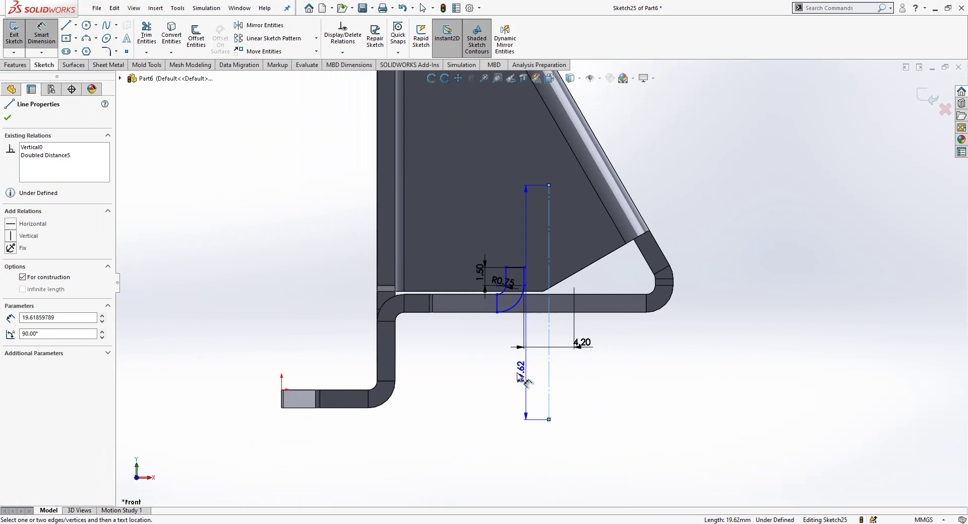
pyautogui.click(281, 402)
pyautogui.click(429, 444)
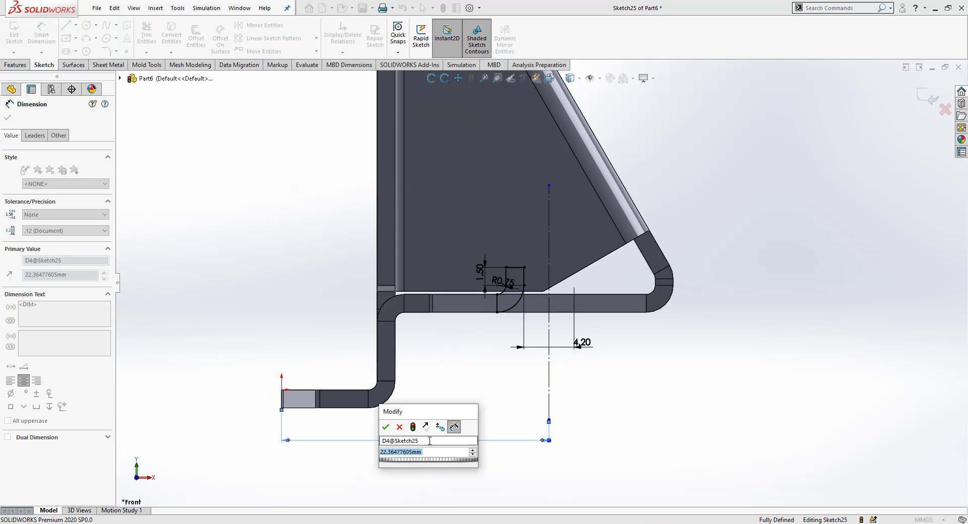
pyautogui.write('22')
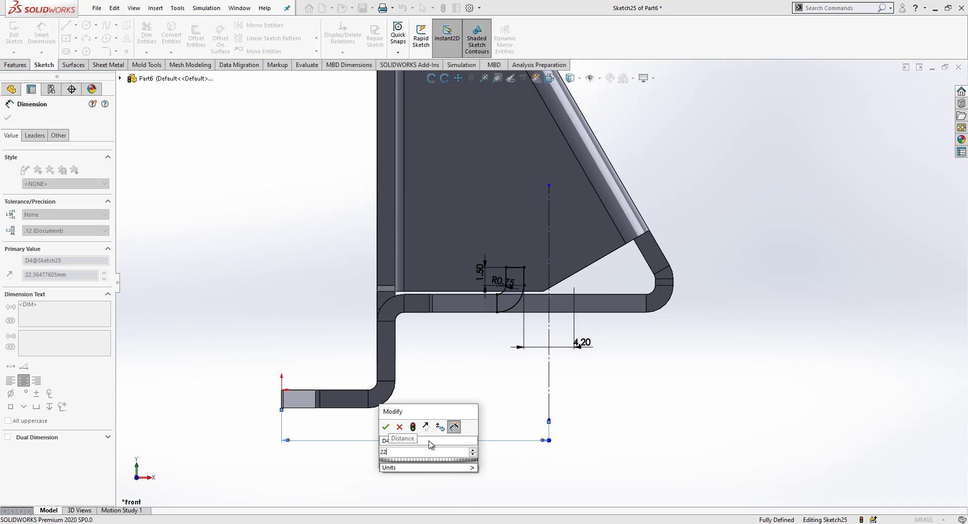
pyautogui.press('Return')
pyautogui.press('Escape')
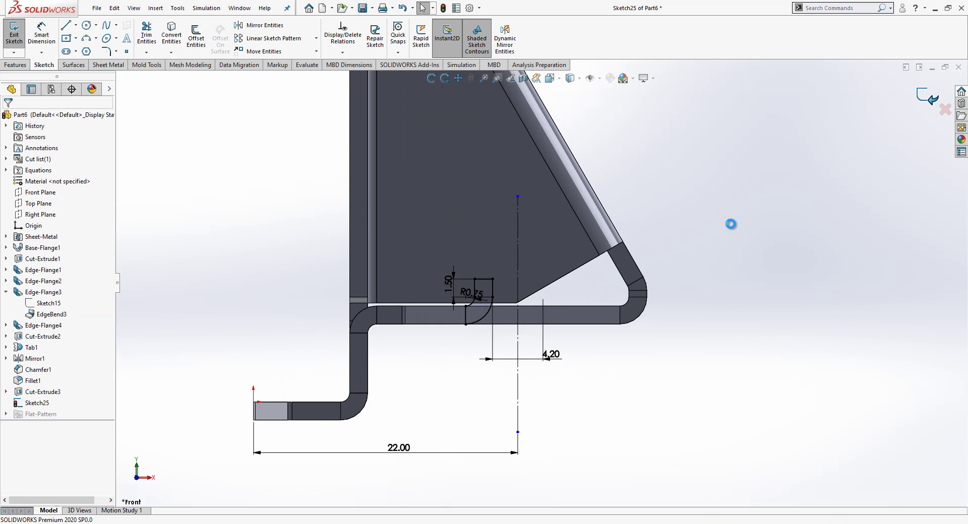
# Draw a corner rectangle across the ledge thickness beside the centreline in Sketch26
pyautogui.click(38, 192)
pyautogui.click(39, 178)
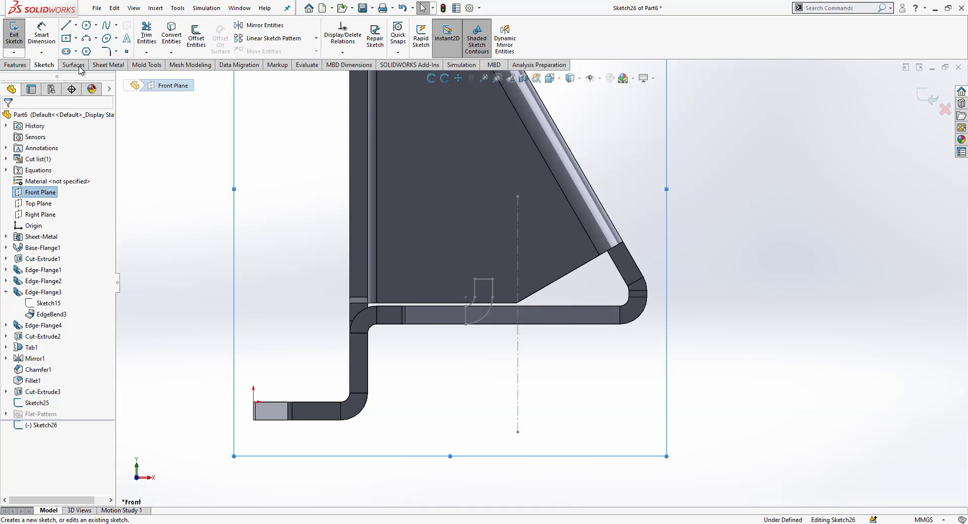
pyautogui.click(75, 41)
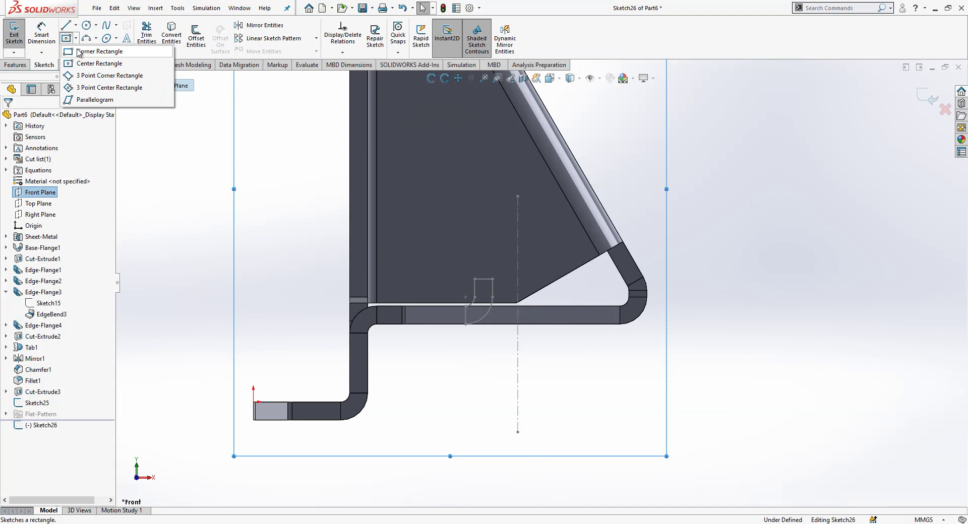
pyautogui.click(466, 306)
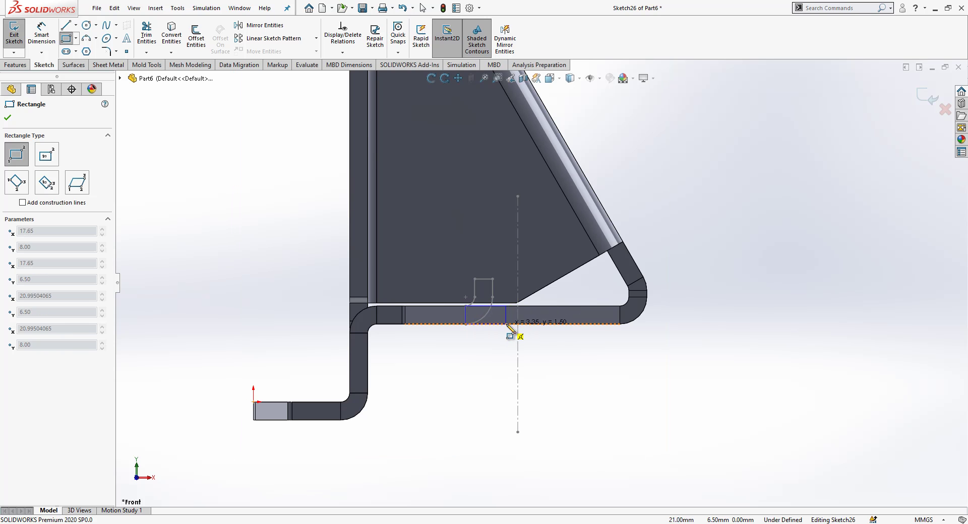
pyautogui.click(517, 324)
pyautogui.press('Escape')
pyautogui.scroll(-2, 522, 304)
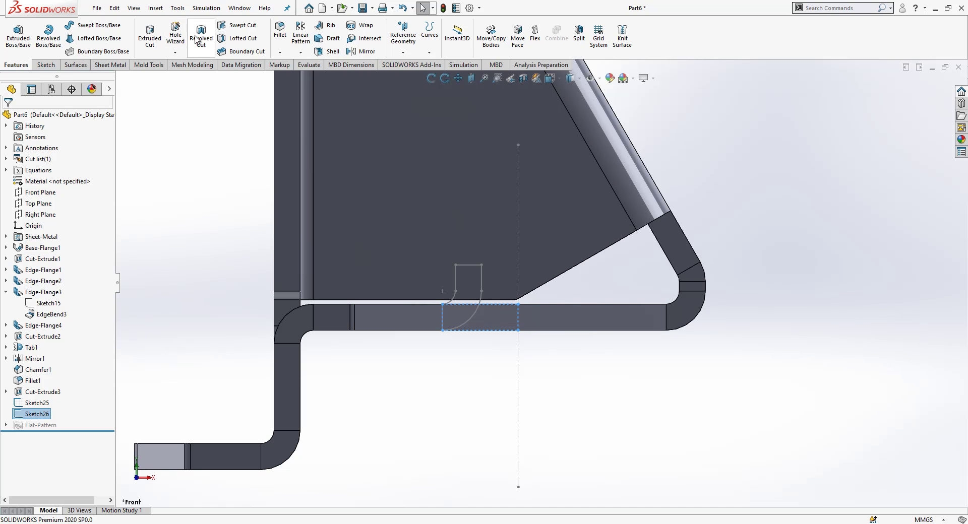
# Revolve-cut Sketch26 360° about the centreline to make a hole in the ledge
pyautogui.click(519, 313)
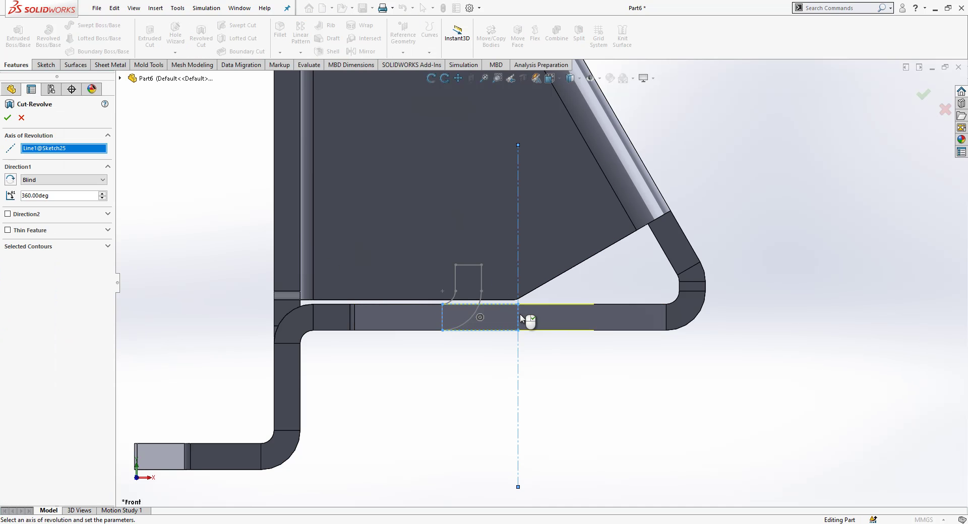
pyautogui.moveTo(514, 338); pyautogui.dragTo(515, 362, button='middle')
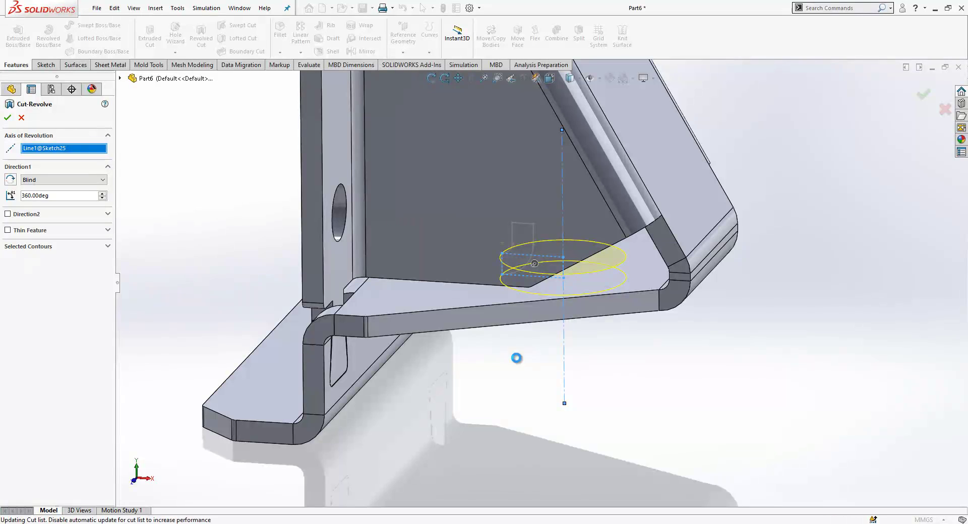
pyautogui.press('Return')
pyautogui.moveTo(652, 365)
pyautogui.mouseDown(button='middle')
pyautogui.moveTo(580, 212)
pyautogui.moveTo(577, 292)
pyautogui.mouseUp(button='middle')
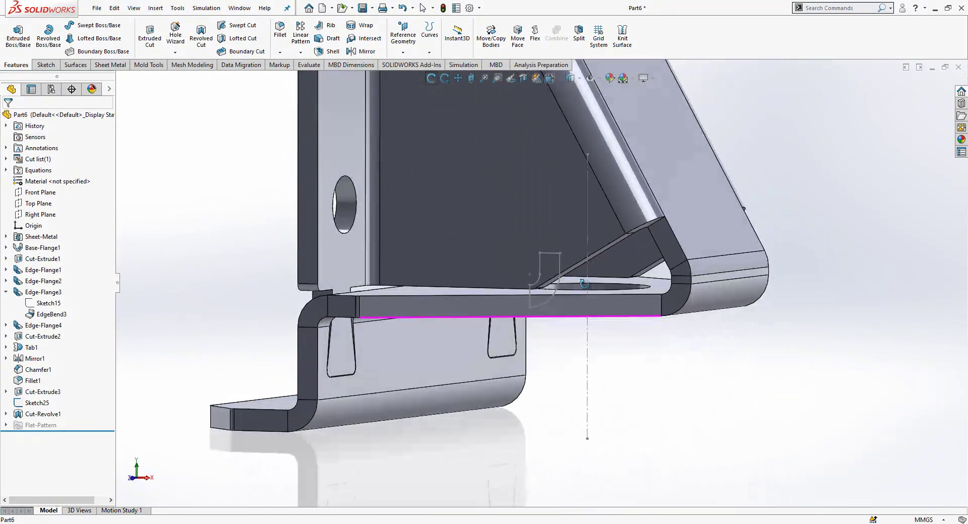
# Revolve Sketch25 360° about the same centreline to form the raised collar
pyautogui.click(591, 270)
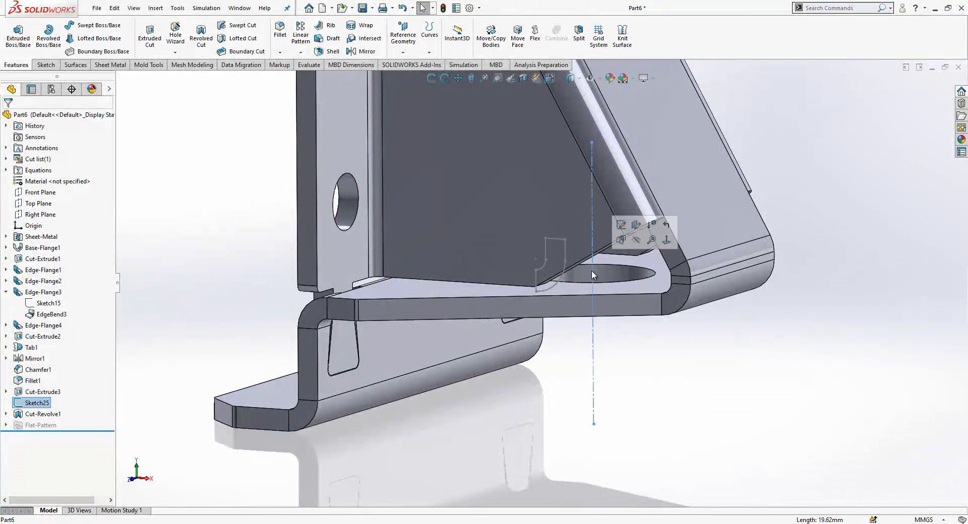
pyautogui.click(46, 403)
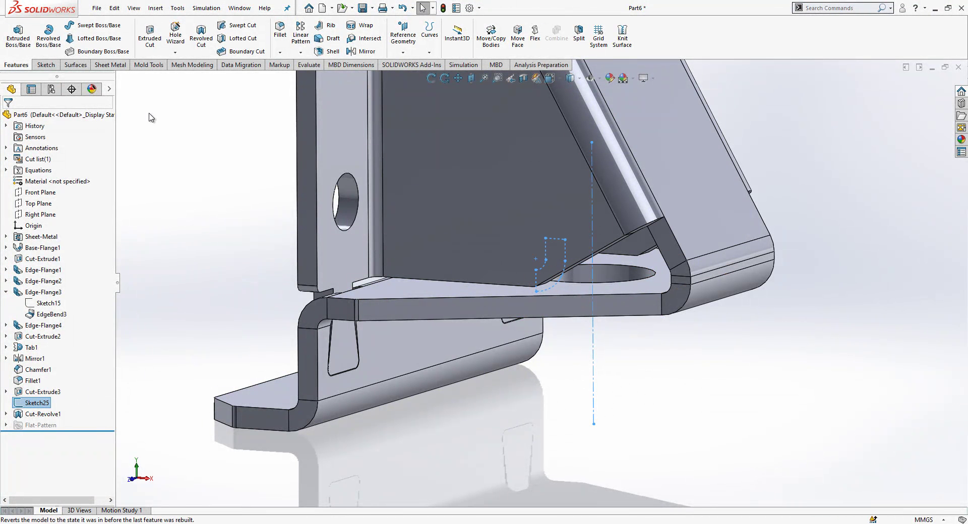
pyautogui.click(49, 33)
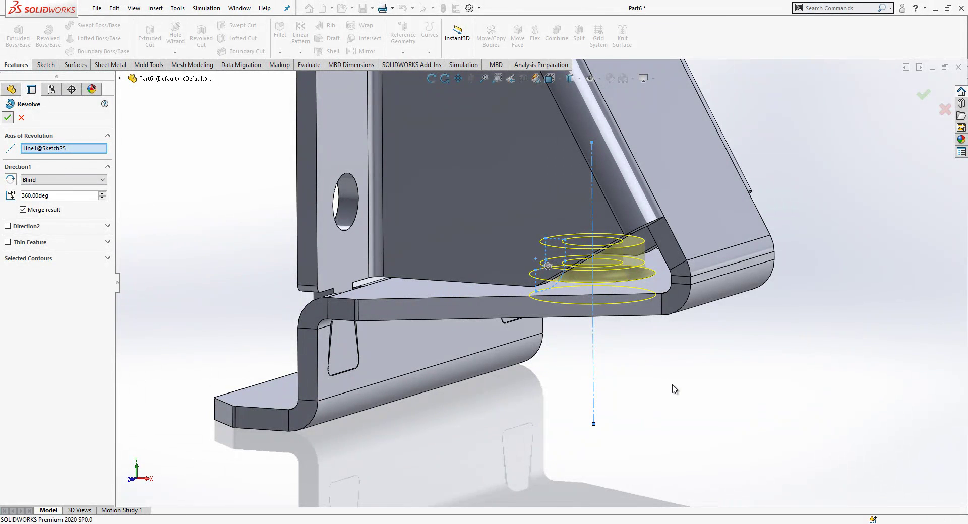
pyautogui.moveTo(672, 391)
pyautogui.mouseDown(button='middle')
pyautogui.moveTo(745, 292)
pyautogui.moveTo(713, 345)
pyautogui.moveTo(676, 229)
pyautogui.moveTo(492, 364)
pyautogui.moveTo(497, 466)
pyautogui.moveTo(655, 358)
pyautogui.moveTo(529, 205)
pyautogui.moveTo(429, 313)
pyautogui.mouseUp(button='middle')
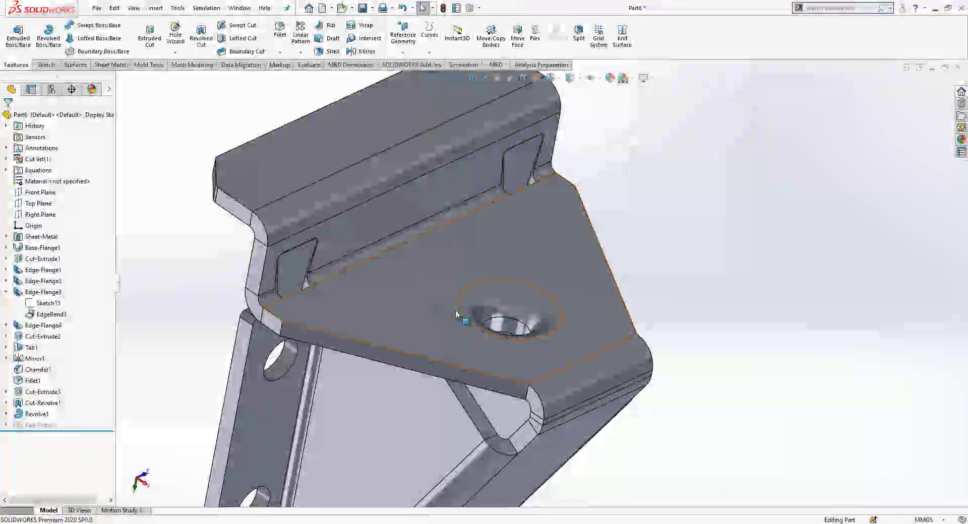
# Add an M5x0.8 thread to the collar hole with a reversed 5 mm start offset
pyautogui.click(499, 318)
pyautogui.click(156, 7)
pyautogui.moveTo(172, 48)
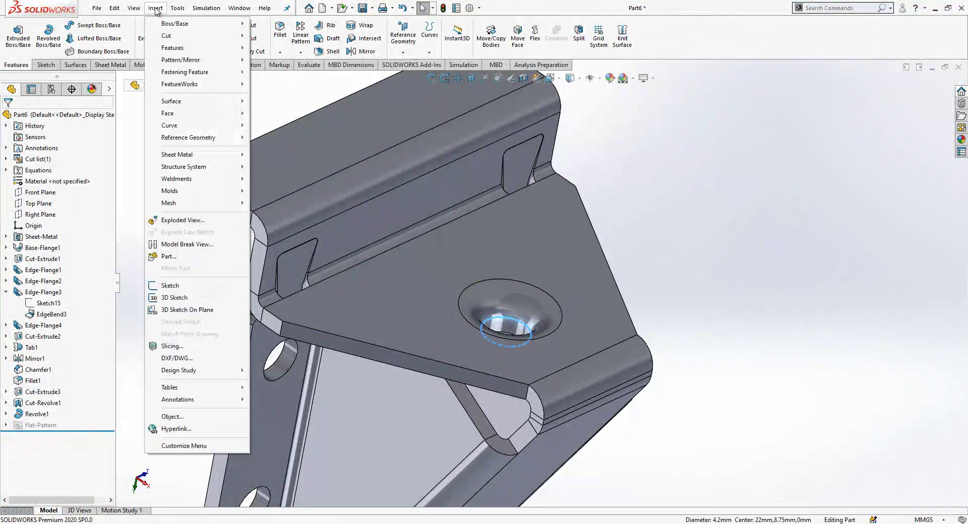
pyautogui.click(275, 101)
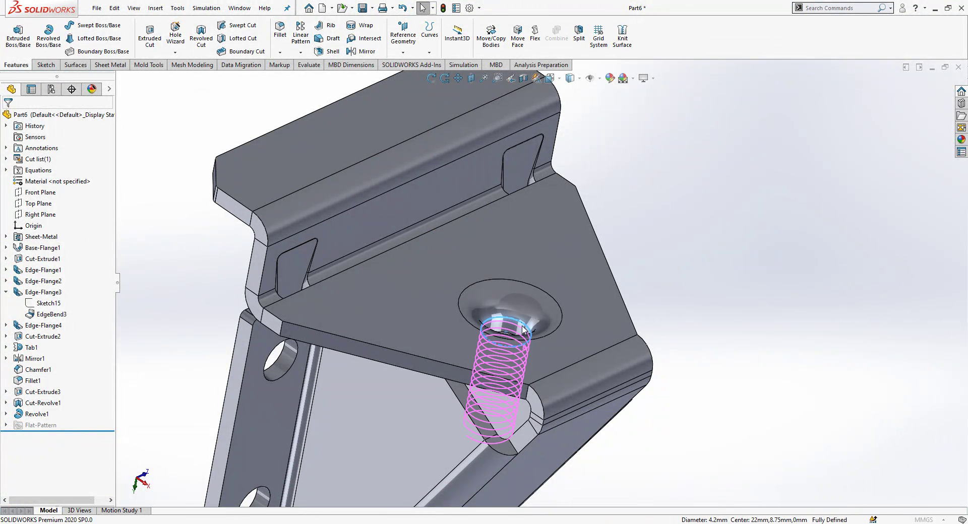
pyautogui.click(161, 10)
pyautogui.moveTo(172, 48)
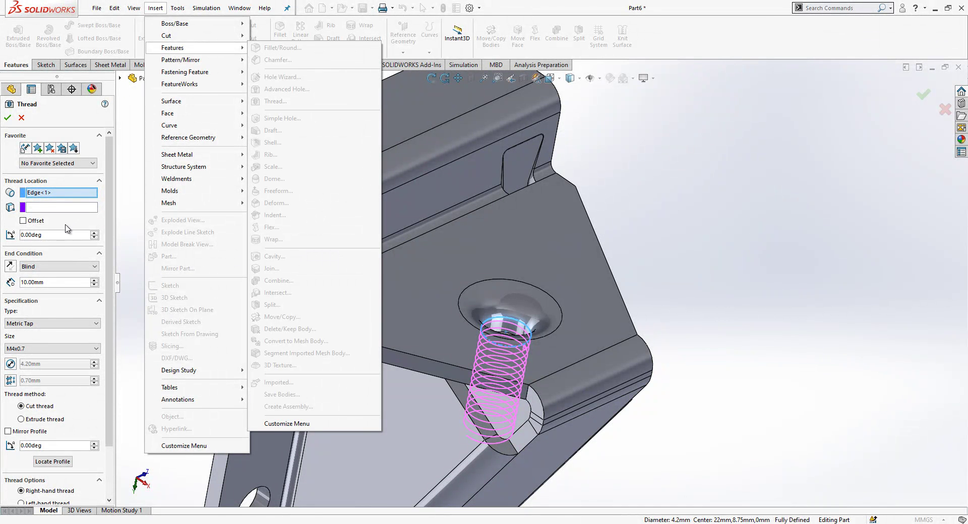
pyautogui.click(40, 347)
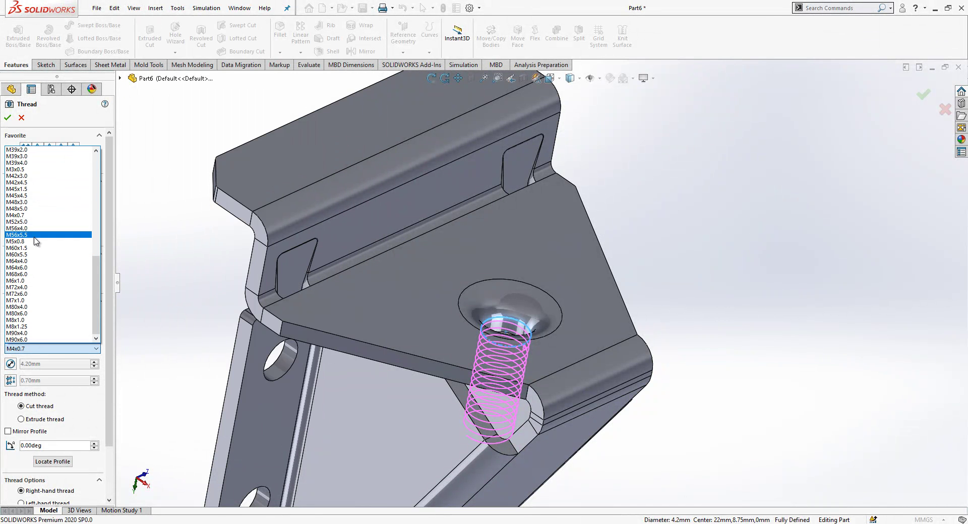
pyautogui.click(31, 241)
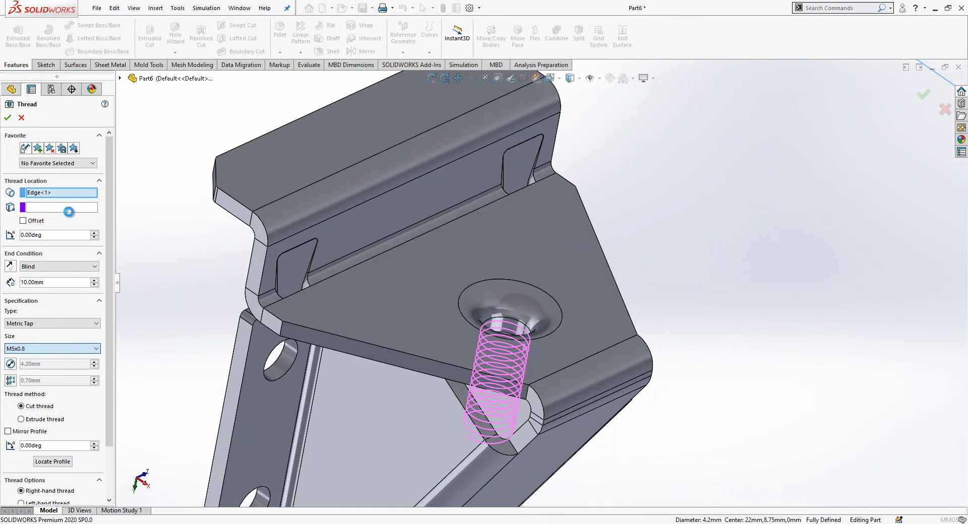
pyautogui.click(24, 221)
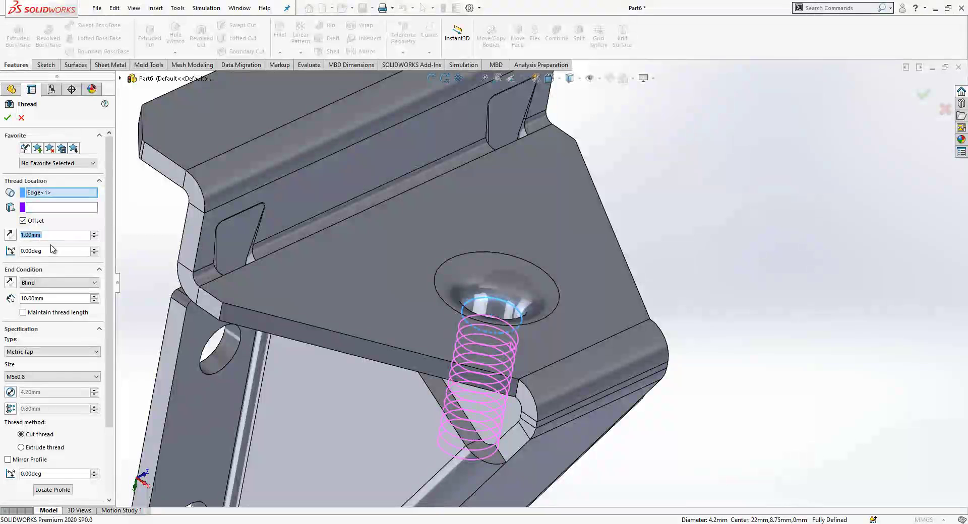
pyautogui.click(15, 236)
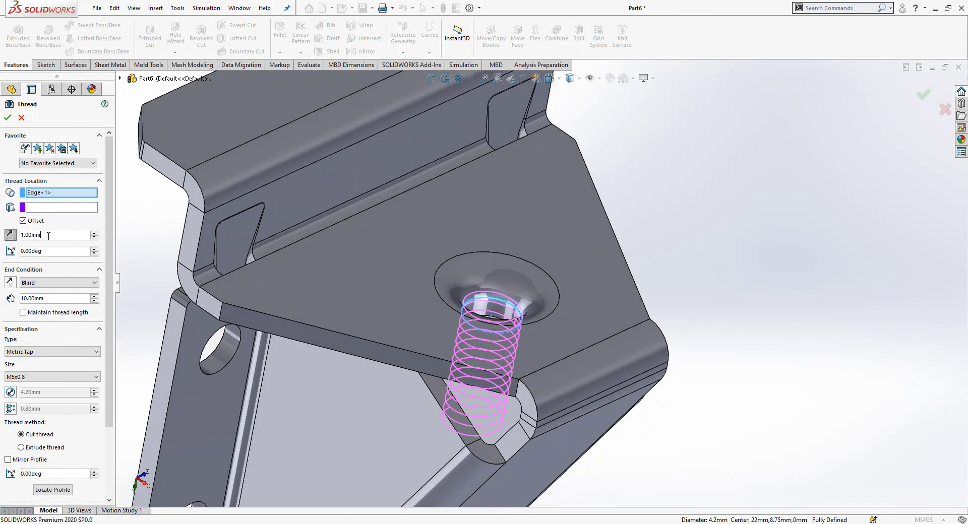
pyautogui.write('5')
pyautogui.press('Return')
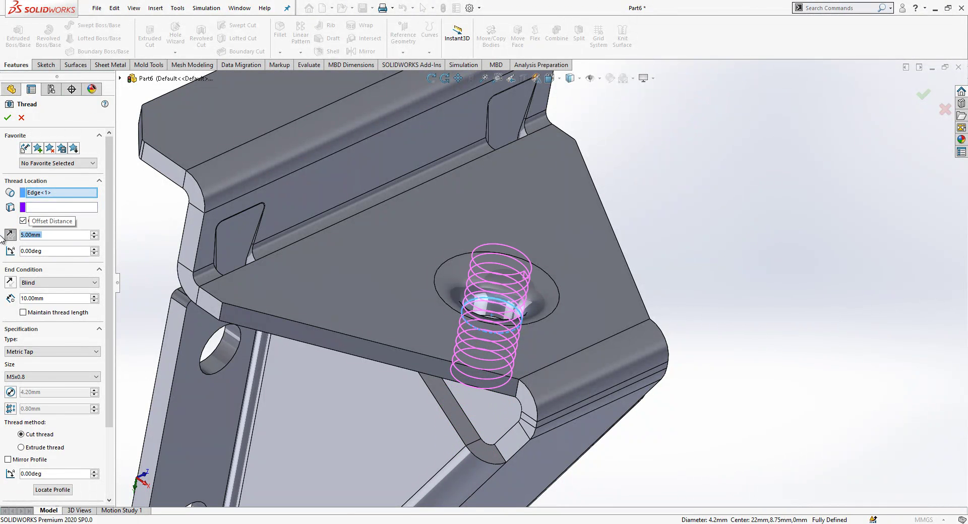
pyautogui.moveTo(398, 320); pyautogui.dragTo(224, 265, button='middle')
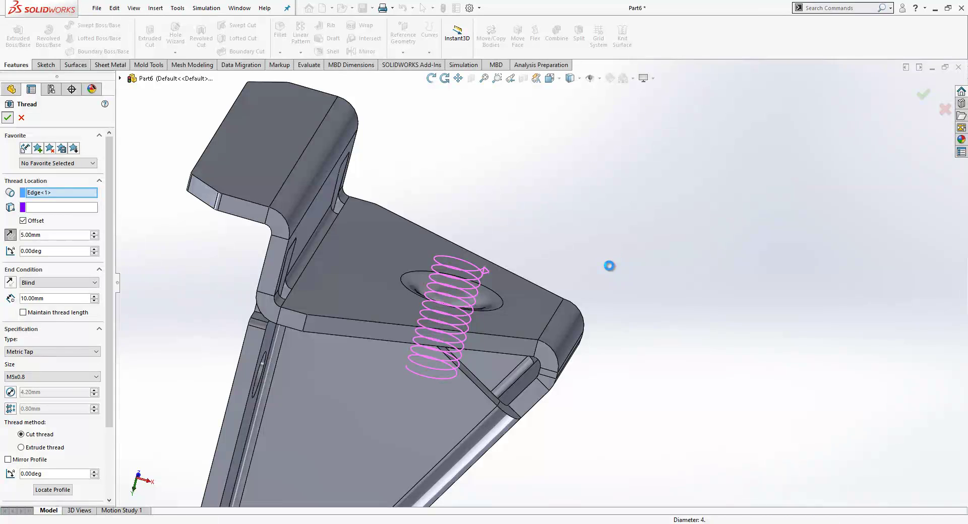
pyautogui.scroll(5, 443, 282)
pyautogui.moveTo(444, 282)
pyautogui.mouseDown(button='middle')
pyautogui.moveTo(422, 367)
pyautogui.moveTo(383, 302)
pyautogui.moveTo(421, 412)
pyautogui.mouseUp(button='middle')
pyautogui.scroll(-5, 544, 385)
pyautogui.scroll(-3, 549, 303)
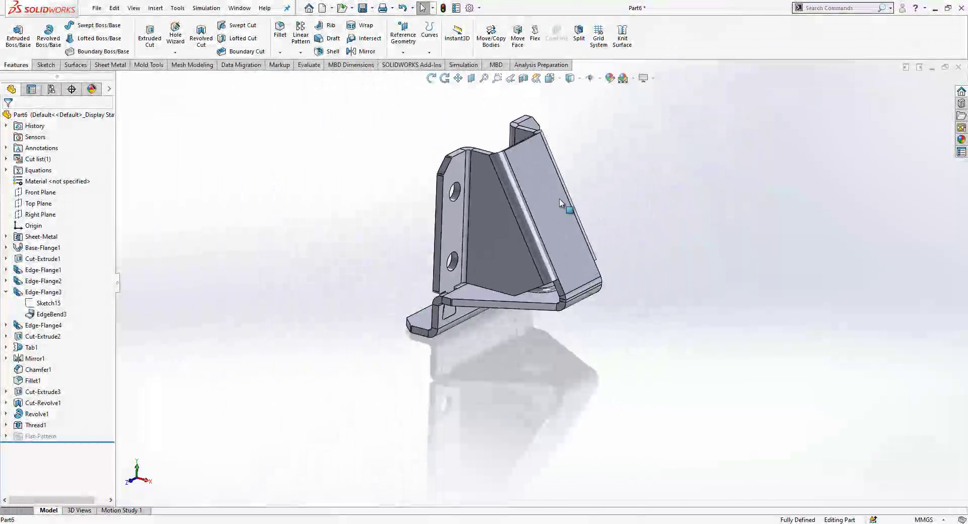
# Start a sketch on the collar's flat face in Top view with hidden lines visible
pyautogui.click(553, 242)
pyautogui.click(590, 170)
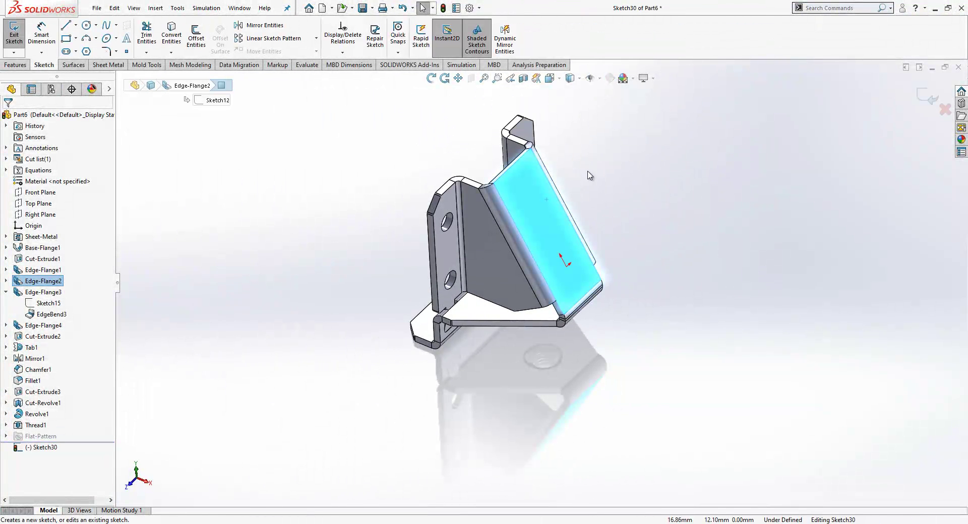
pyautogui.click(563, 80)
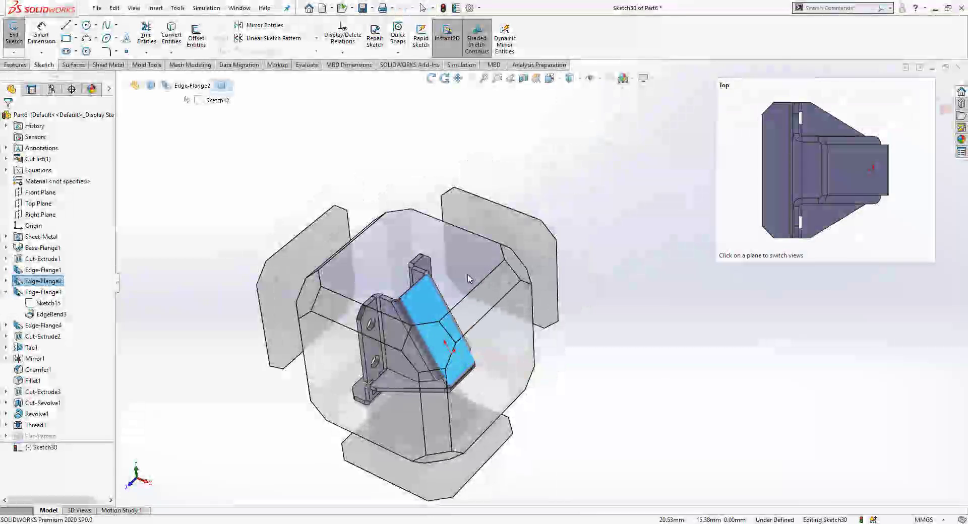
pyautogui.click(664, 254)
pyautogui.click(569, 78)
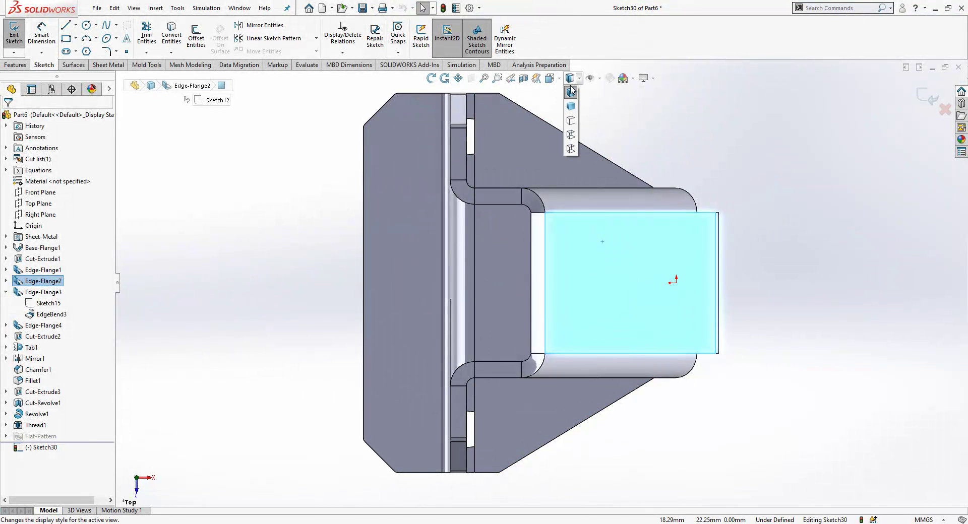
pyautogui.click(571, 135)
pyautogui.scroll(-2, 675, 279)
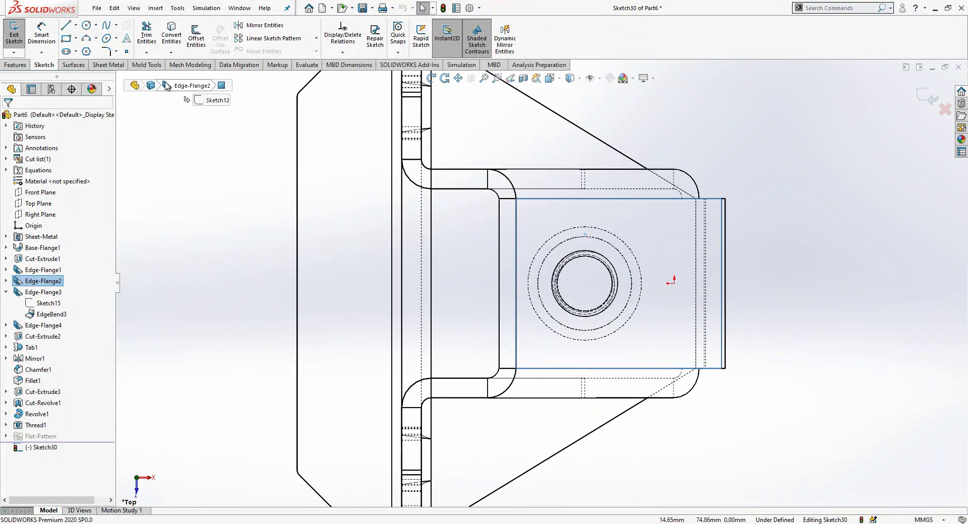
# Draw a horizontal construction line across the threaded hole and close Sketch30
pyautogui.click(64, 26)
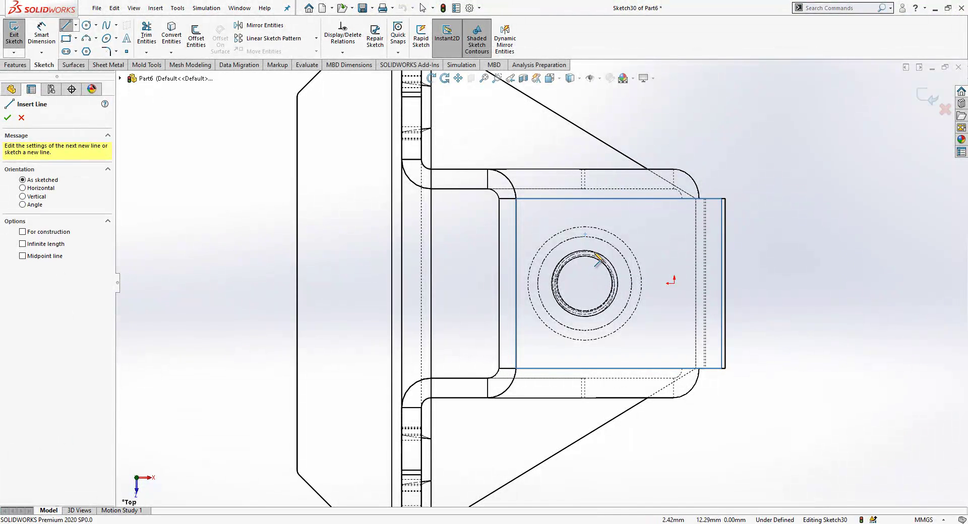
pyautogui.moveTo(674, 283); pyautogui.dragTo(516, 283)
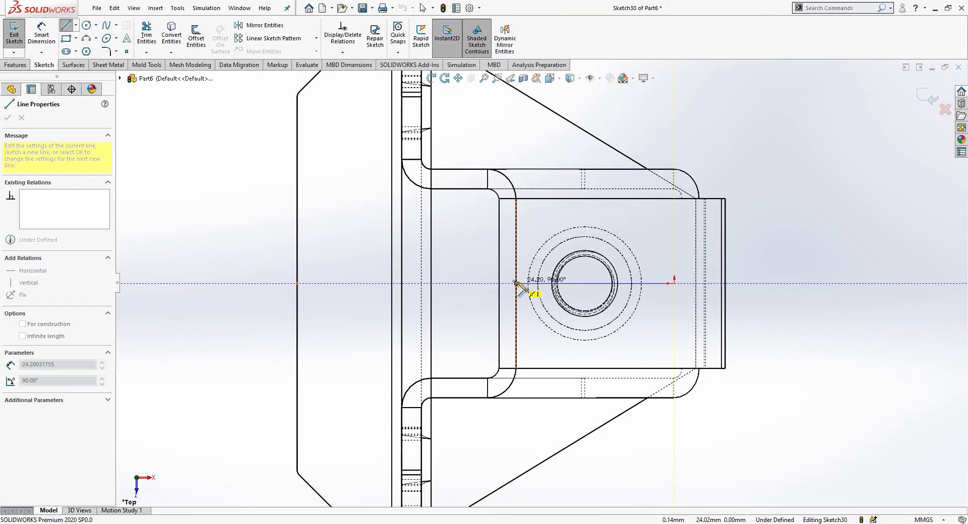
pyautogui.press('Escape')
pyautogui.click(630, 283)
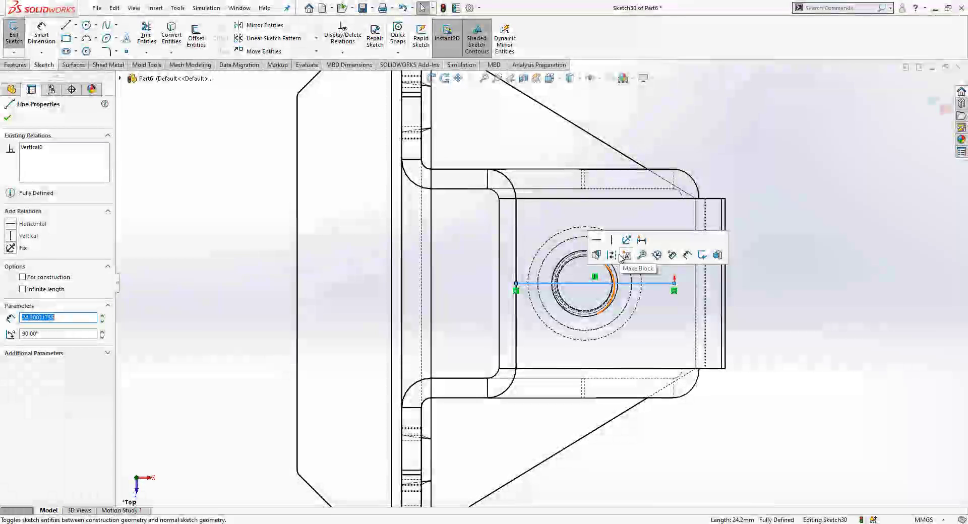
pyautogui.press('Escape')
pyautogui.scroll(-2, 613, 262)
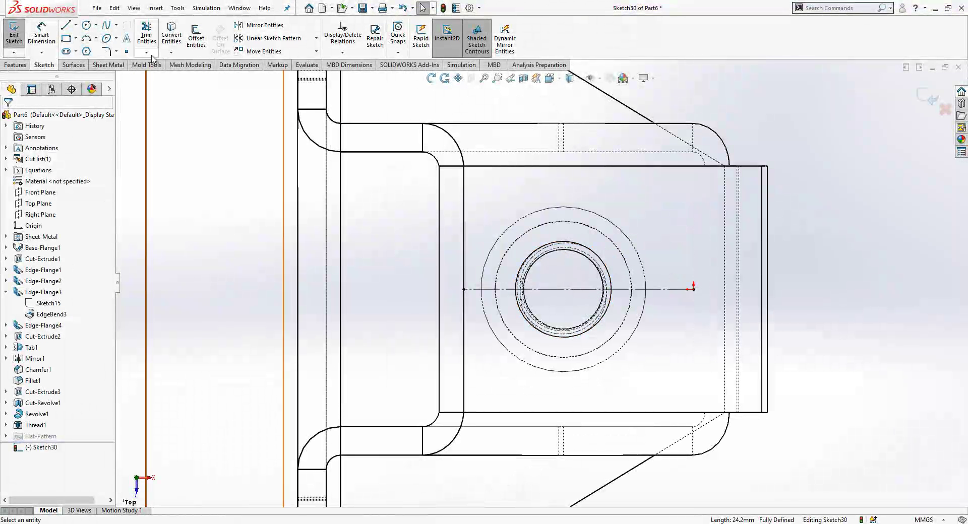
pyautogui.click(67, 26)
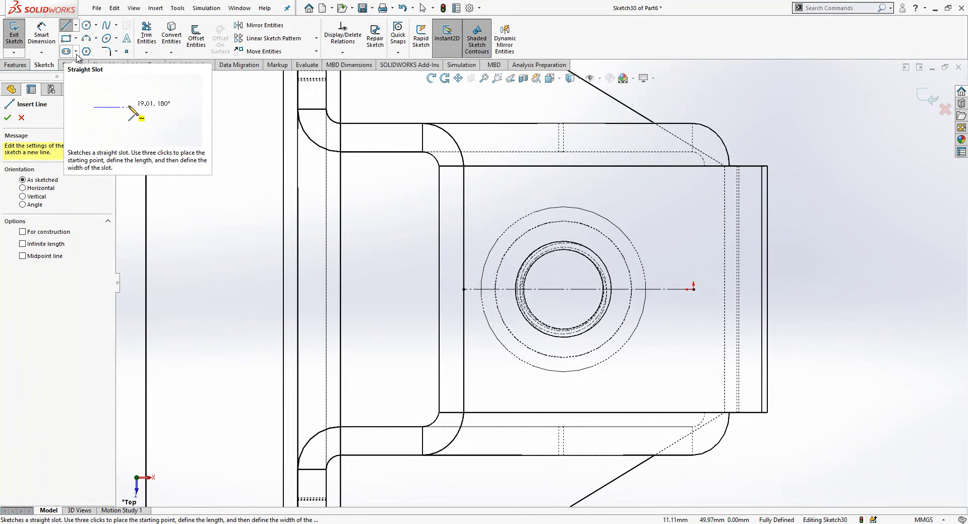
pyautogui.click(70, 51)
pyautogui.press('Escape')
pyautogui.scroll(2, 890, 130)
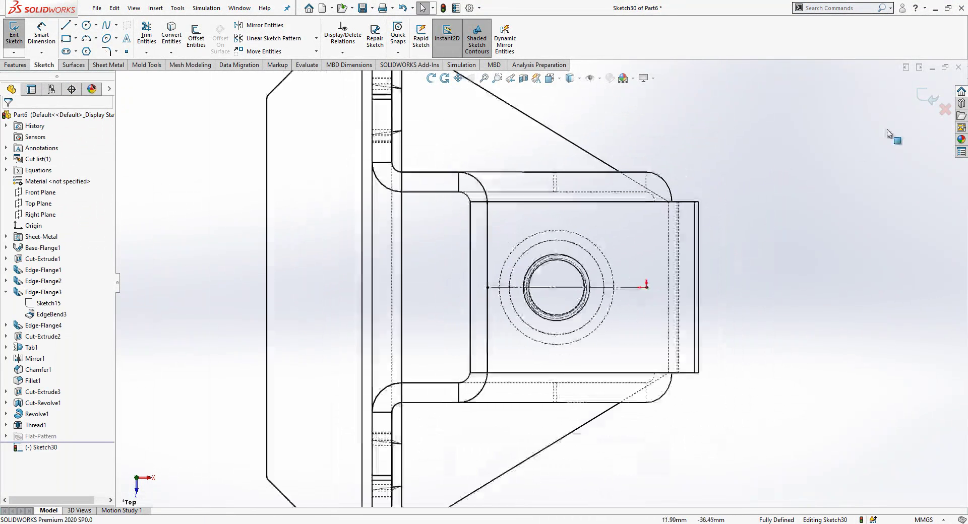
pyautogui.click(928, 98)
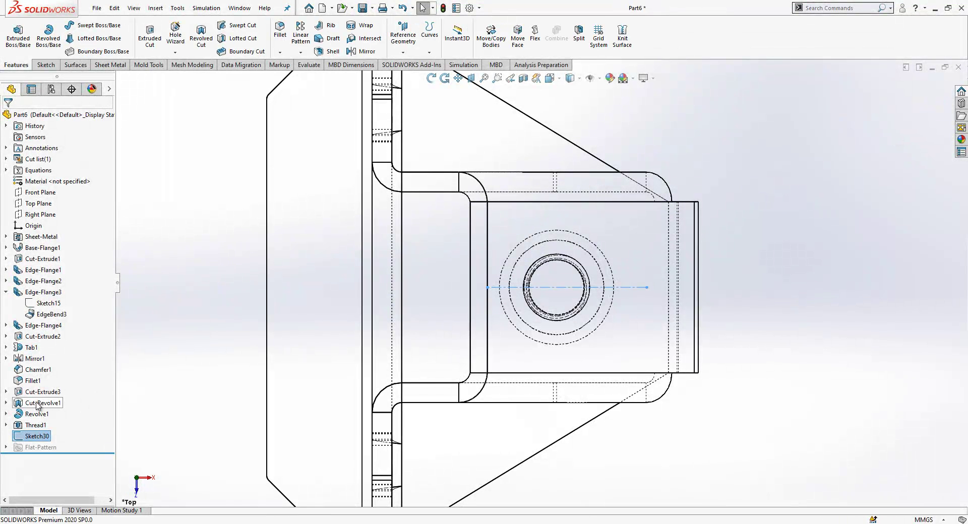
# Edit Sketch25 to change the 22 mm offset to 23.5 mm, then view from Top
pyautogui.click(6, 414)
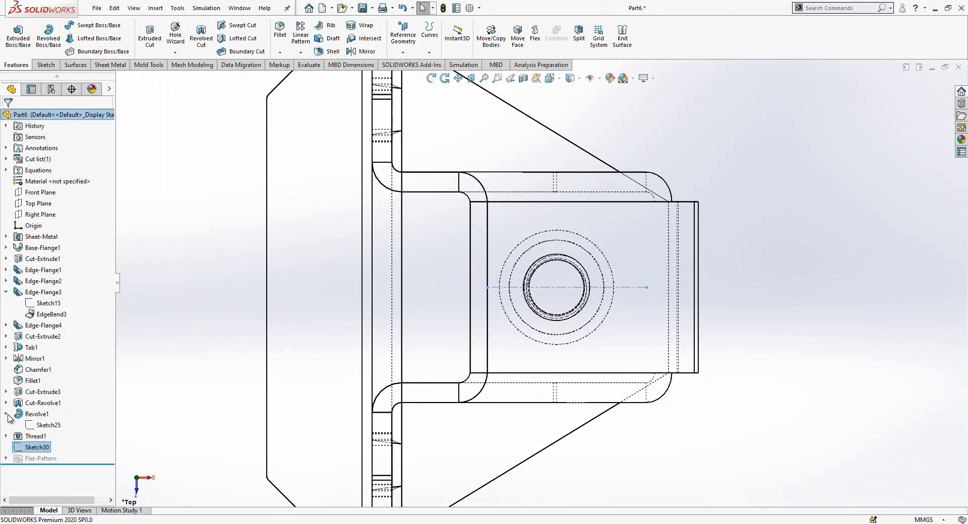
pyautogui.click(36, 426)
pyautogui.moveTo(511, 384); pyautogui.dragTo(244, 316, button='middle')
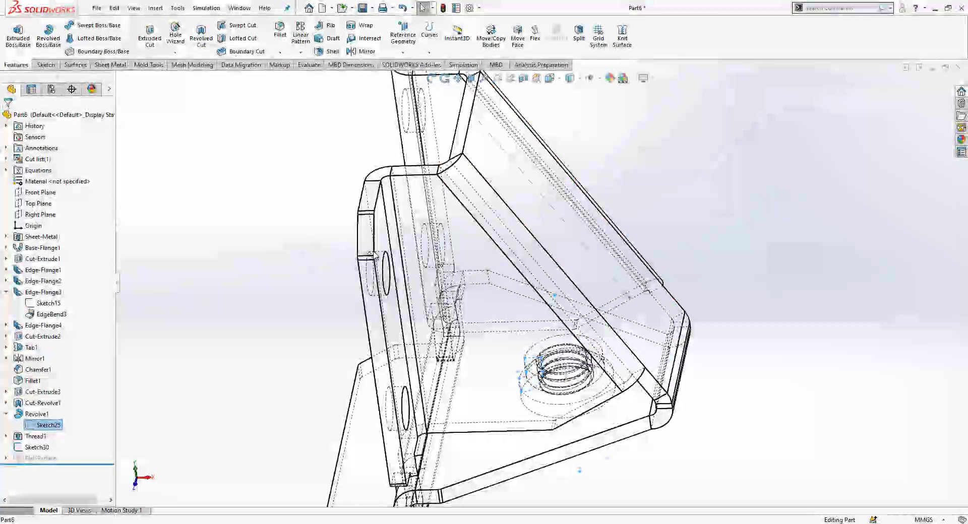
pyautogui.rightClick(57, 430)
pyautogui.click(65, 348)
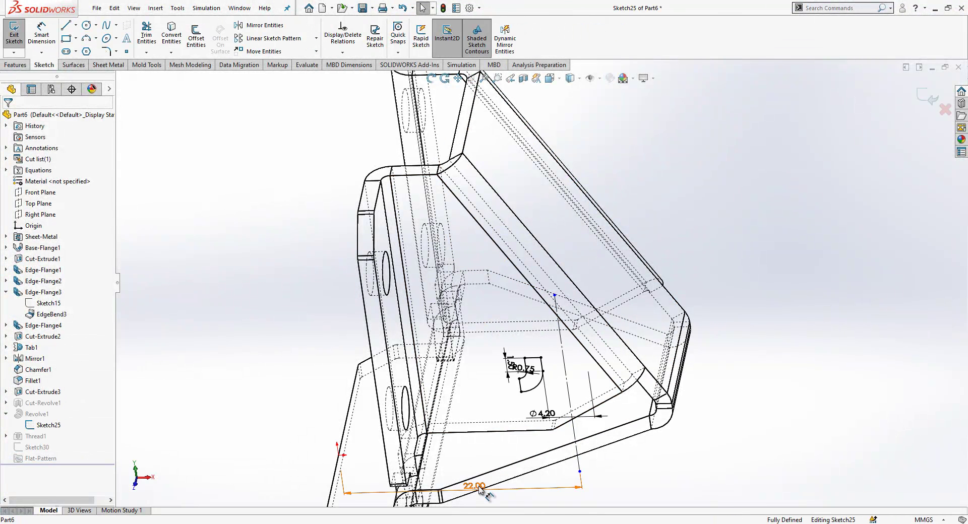
pyautogui.write('23.5')
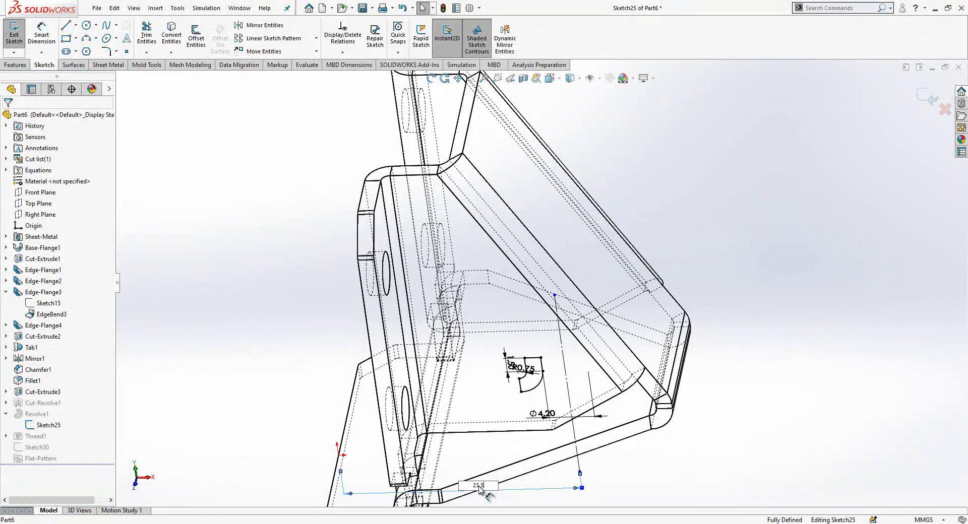
pyautogui.press('Return')
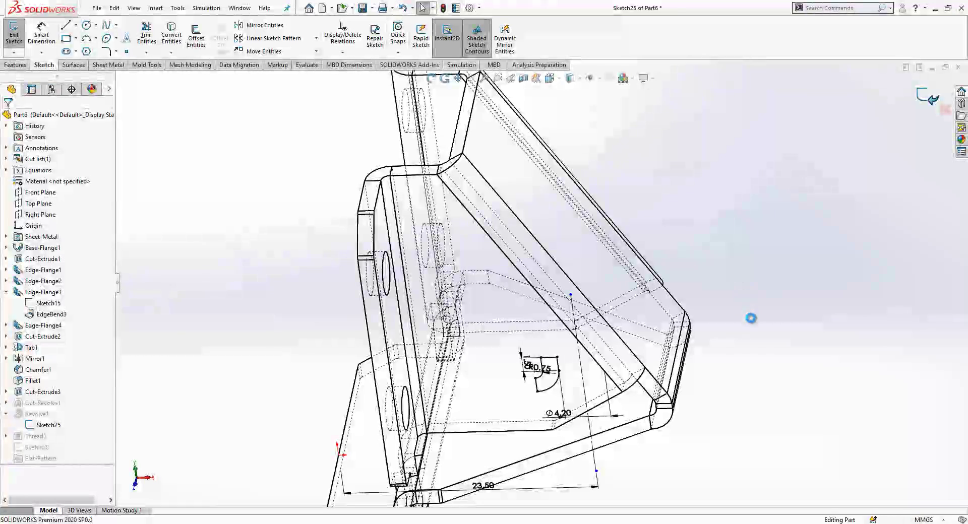
pyautogui.hotkey('ctrl', '5')
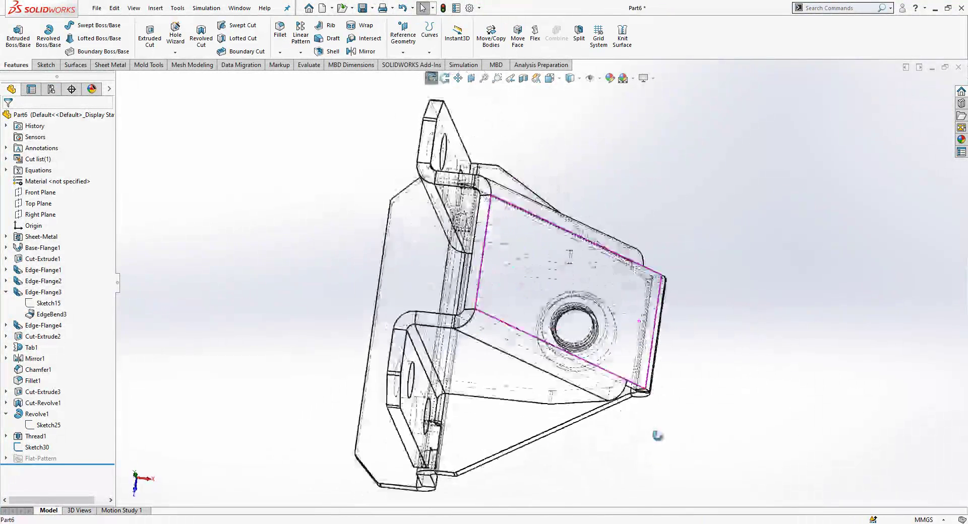
# Reopen Sketch30 in Top view, convert the outer collar circle, and delete the stray ellipse
pyautogui.click(44, 448)
pyautogui.click(50, 425)
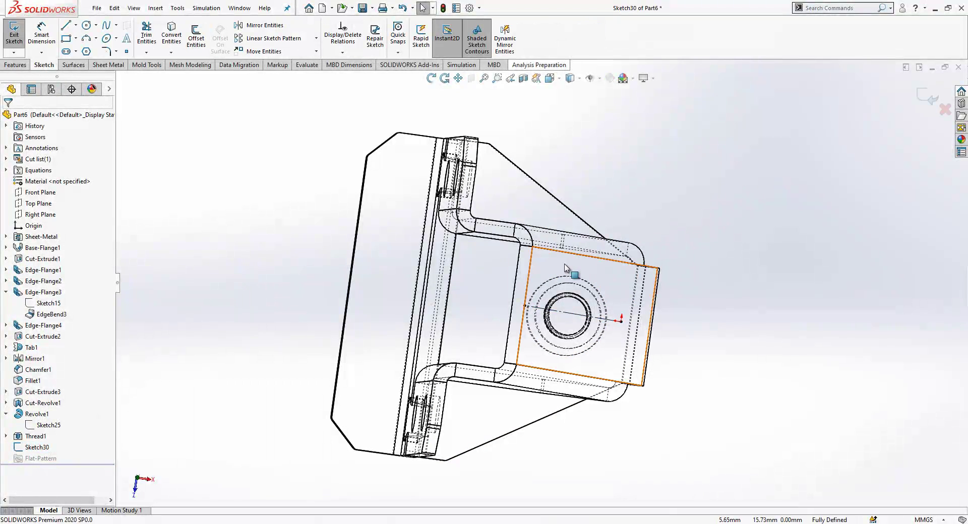
pyautogui.press('space')
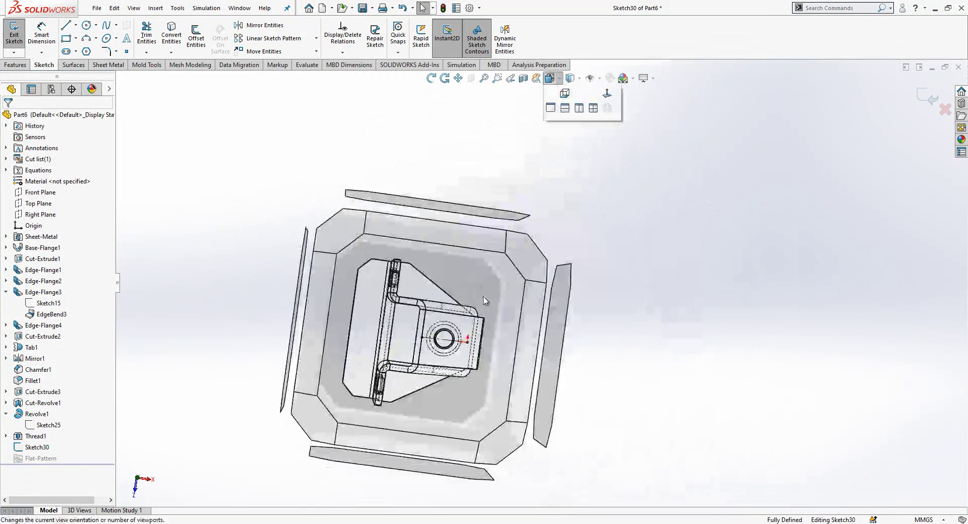
pyautogui.click(484, 292)
pyautogui.click(618, 235)
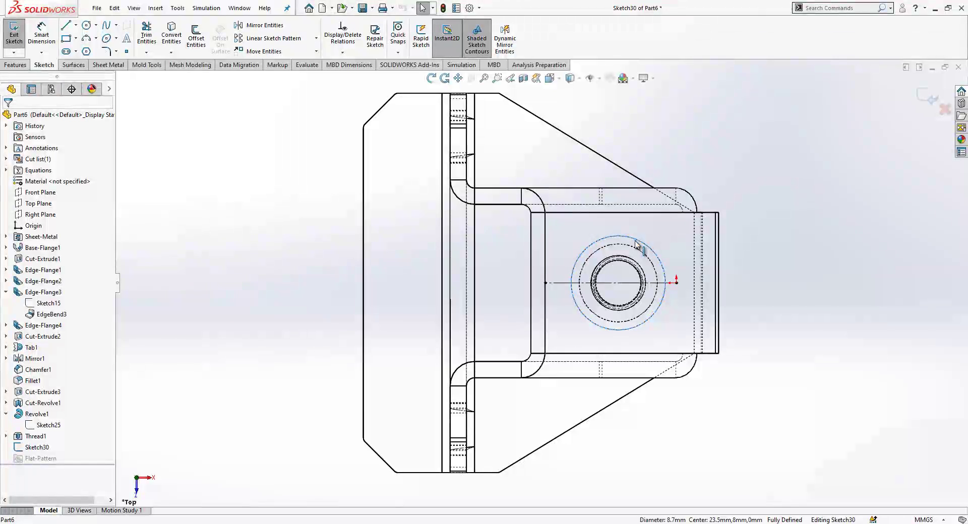
pyautogui.click(166, 45)
pyautogui.scroll(-1, 715, 272)
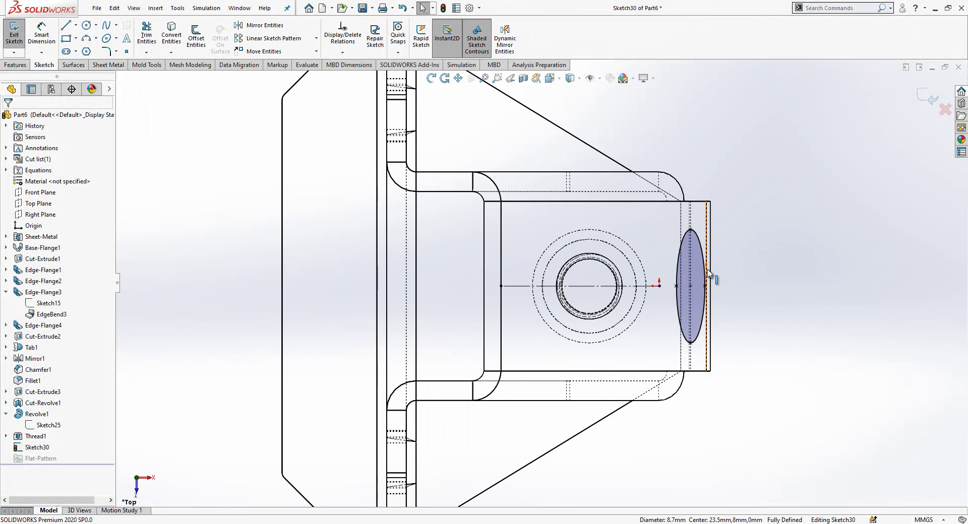
pyautogui.click(706, 272)
pyautogui.press('Delete')
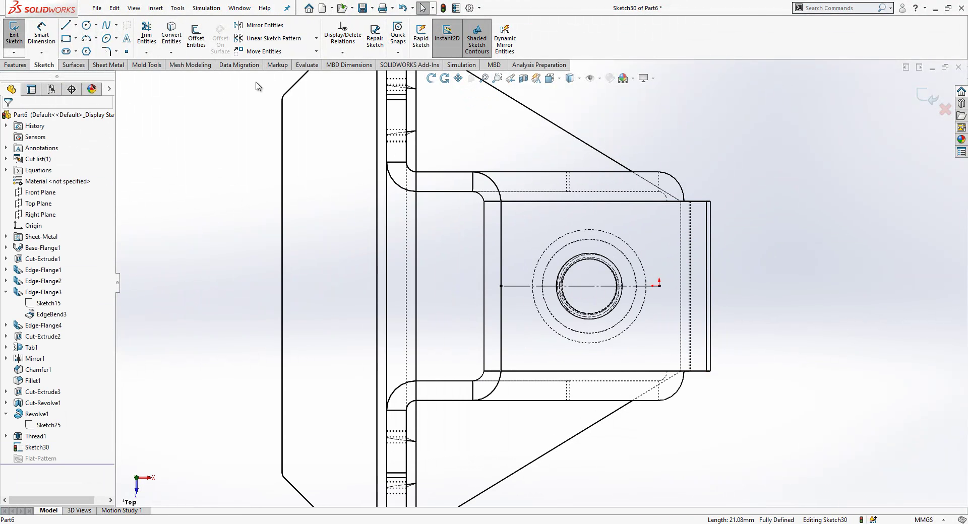
# Draw a straight slot across the collar hole
pyautogui.press('l')
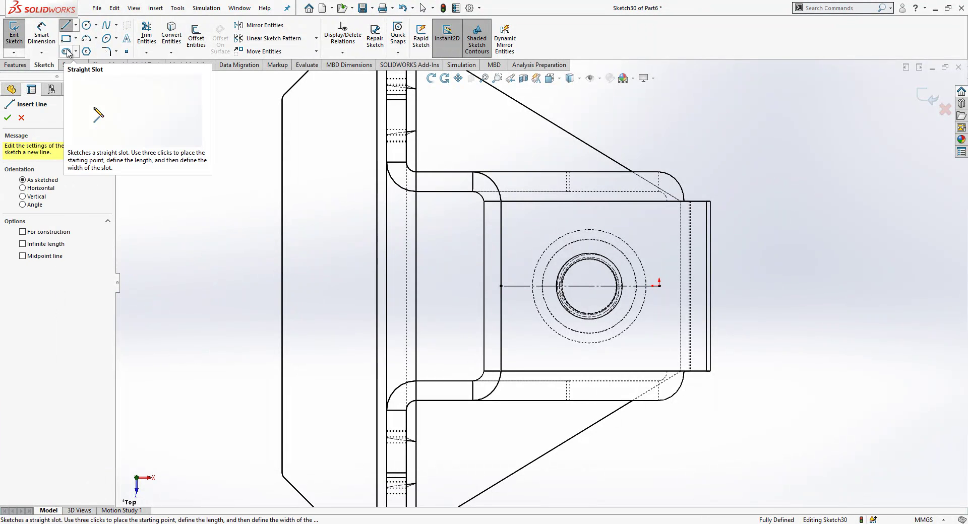
pyautogui.click(67, 52)
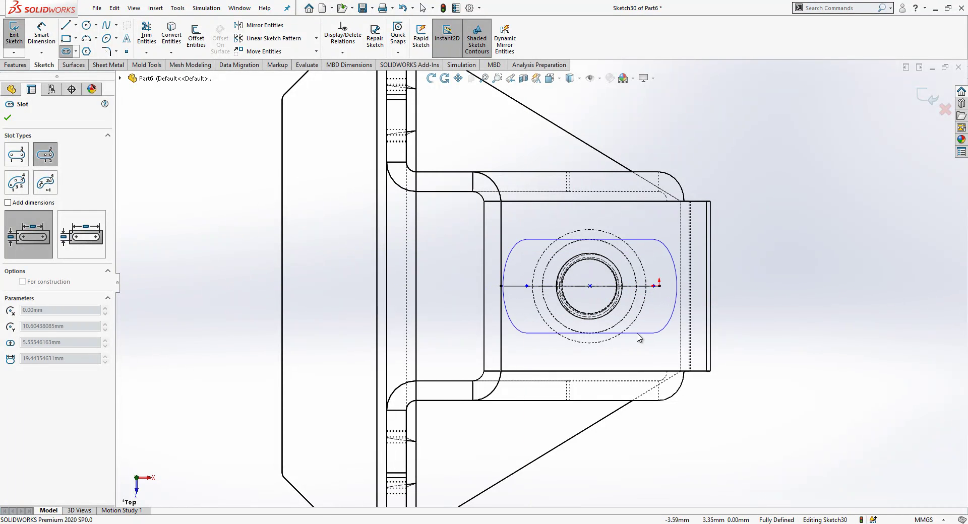
pyautogui.click(641, 334)
pyautogui.press('Escape')
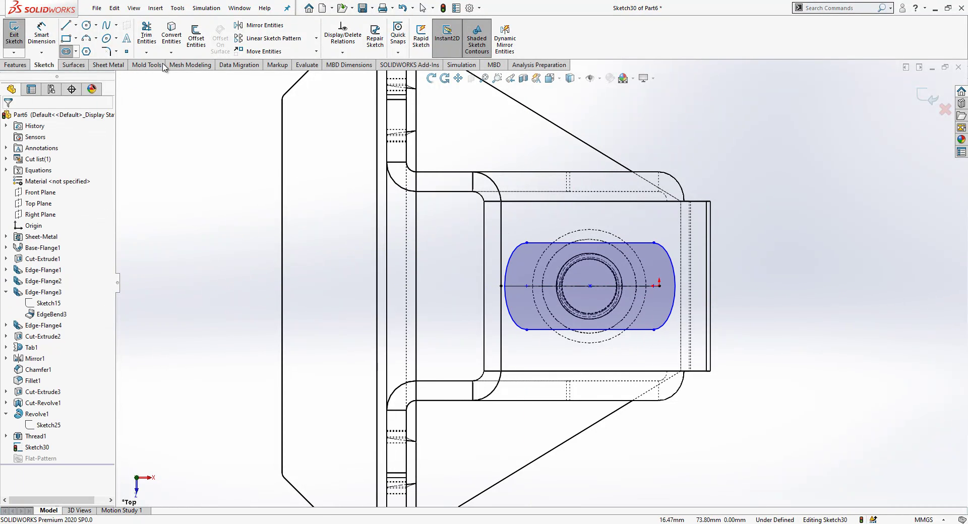
# Dimension the slot end 10 mm from the collar's centre point
pyautogui.click(53, 35)
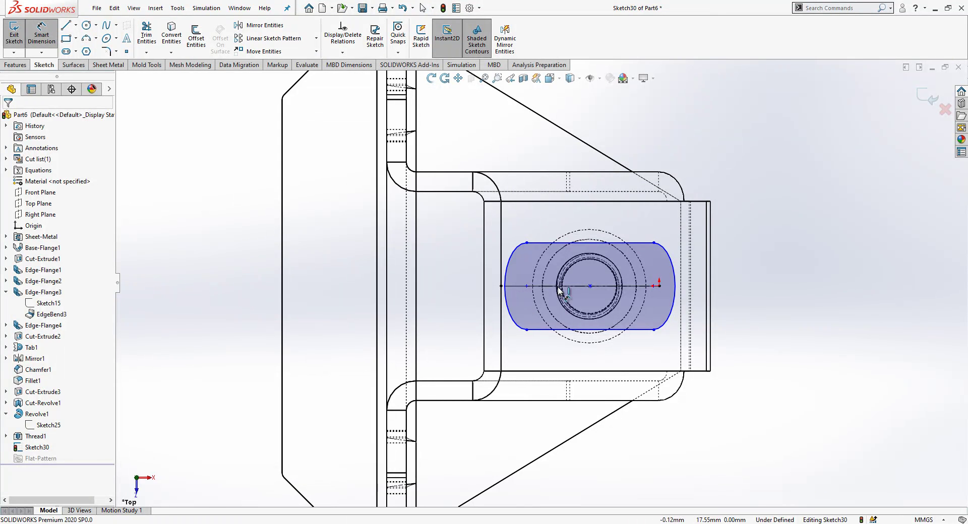
pyautogui.click(590, 286)
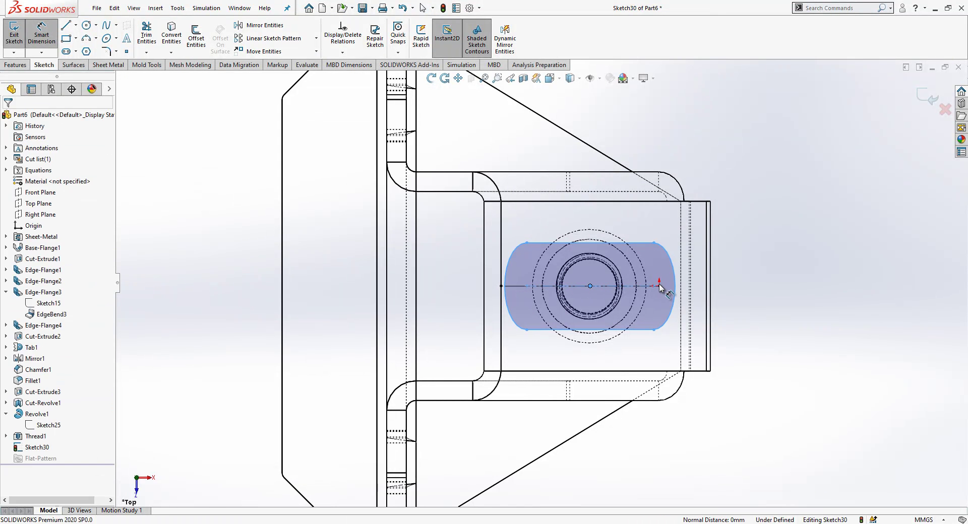
pyautogui.click(659, 286)
pyautogui.click(645, 223)
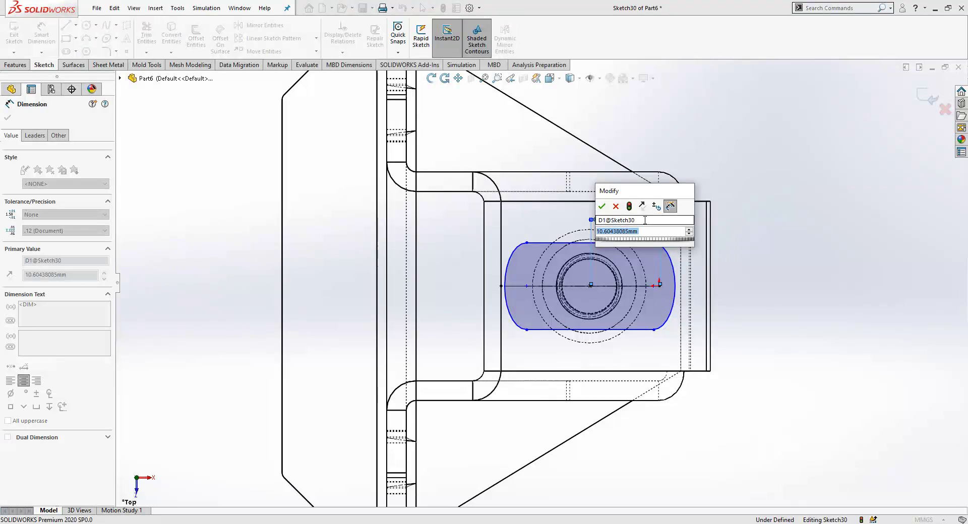
pyautogui.write('10')
pyautogui.press('Return')
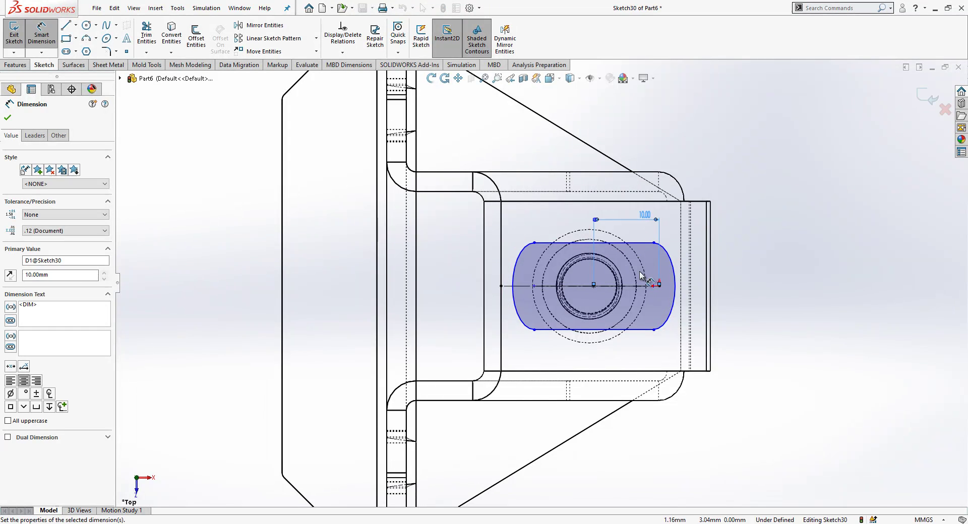
# Set the slot's straight-edge length to 8 mm
pyautogui.moveTo(649, 217)
pyautogui.mouseDown(button='middle')
pyautogui.moveTo(604, 202)
pyautogui.moveTo(563, 252)
pyautogui.mouseUp(button='middle')
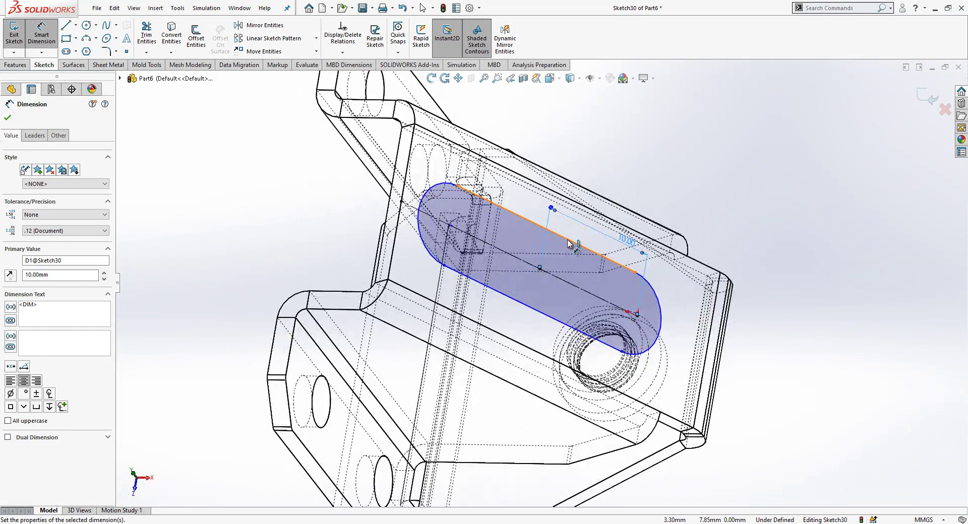
pyautogui.click(568, 244)
pyautogui.click(602, 166)
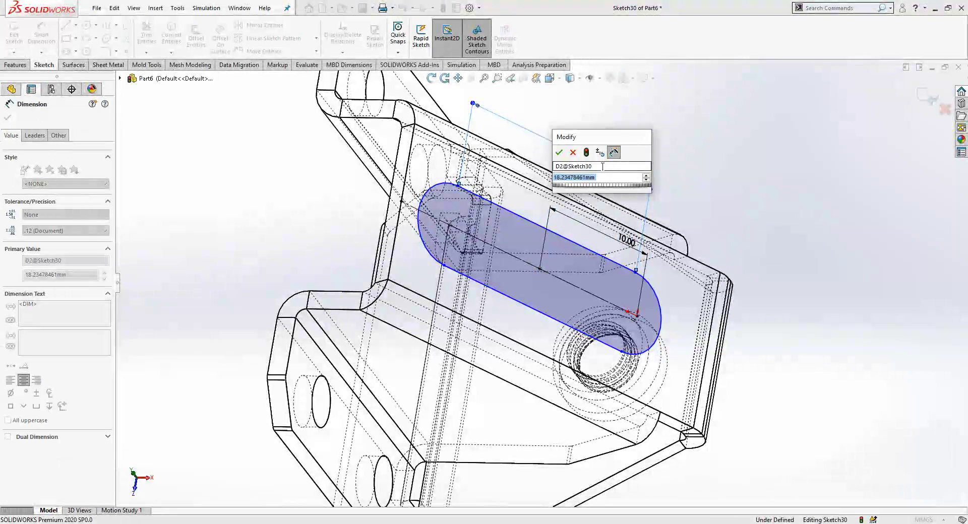
pyautogui.write('8')
pyautogui.press('Return')
# Change the slot's offset dimension to 11 mm, viewing from the Top
pyautogui.moveTo(715, 130)
pyautogui.mouseDown(button='middle')
pyautogui.moveTo(620, 292)
pyautogui.moveTo(619, 258)
pyautogui.mouseUp(button='middle')
pyautogui.click(612, 250)
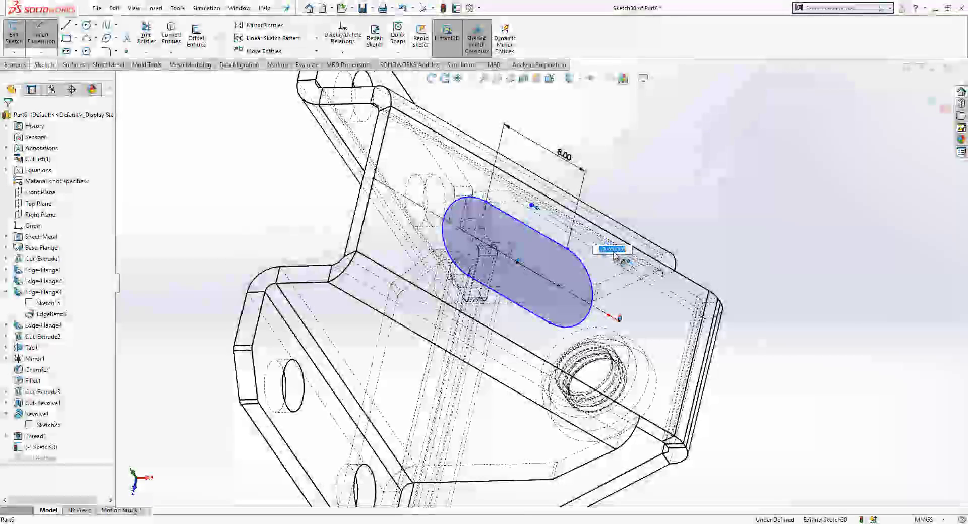
pyautogui.press('Return')
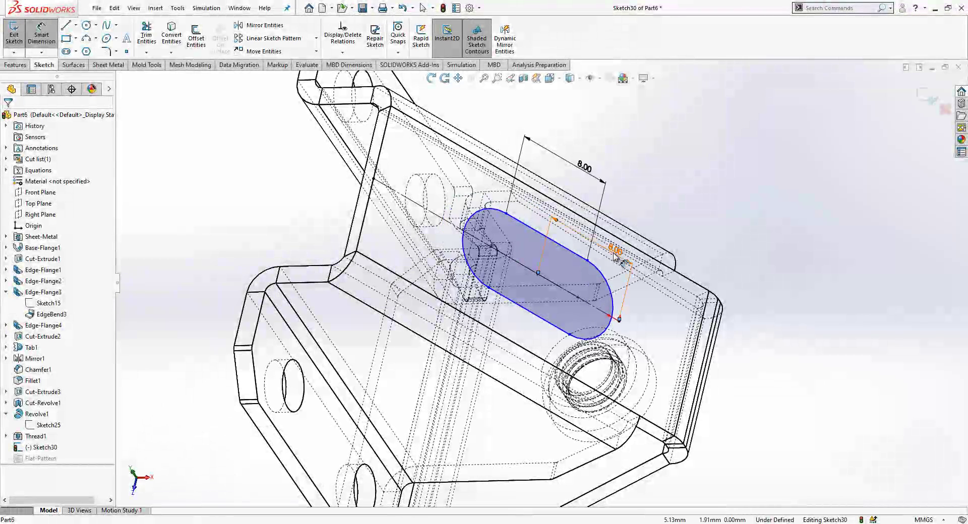
pyautogui.press('space')
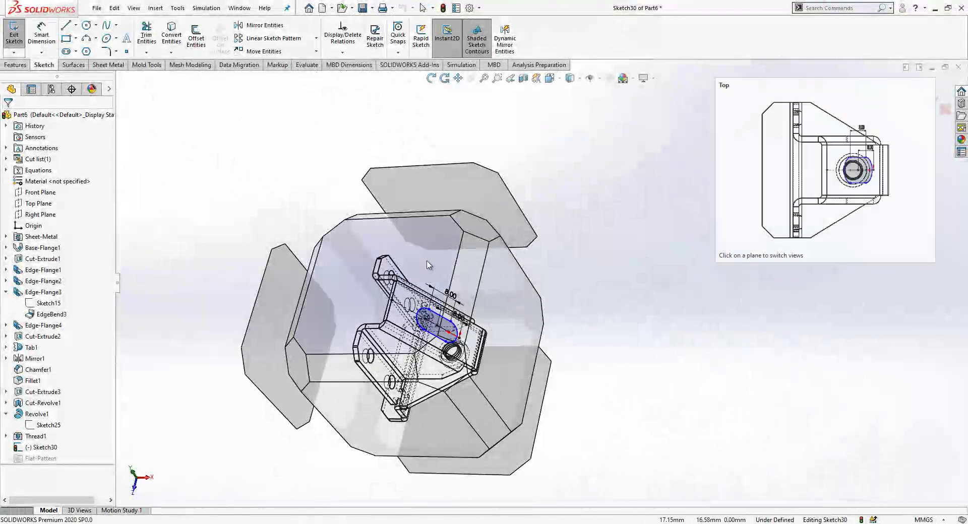
pyautogui.click(565, 286)
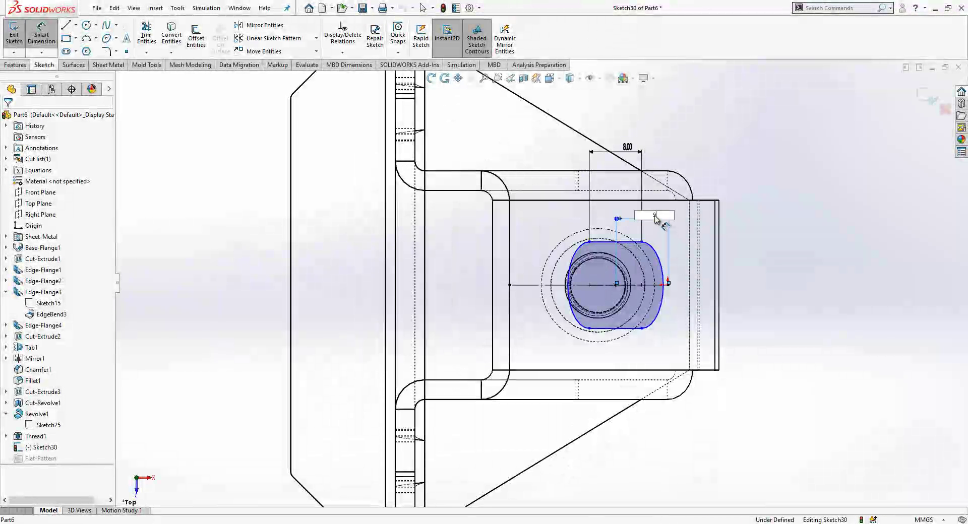
pyautogui.press('Return')
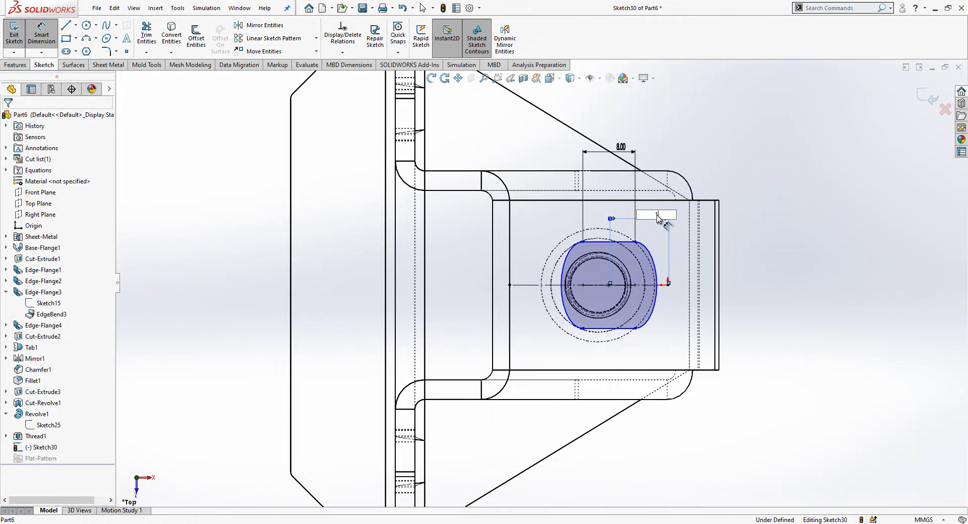
pyautogui.press('Return')
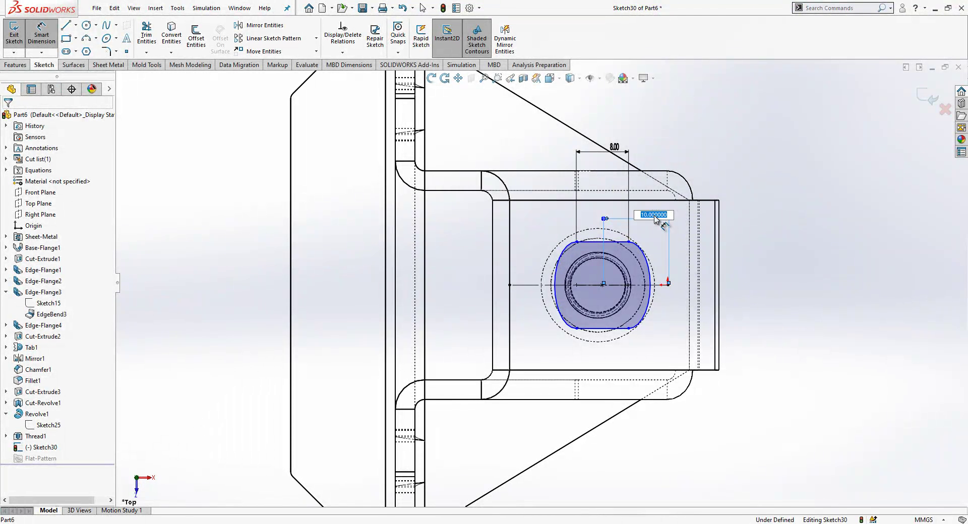
pyautogui.write('11')
pyautogui.press('Return')
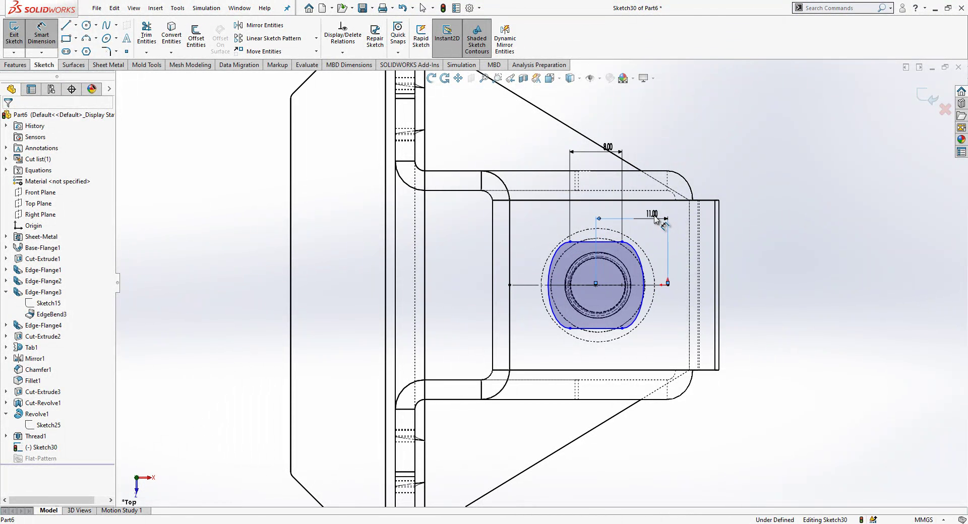
# Dimension the slot width at 5.5 mm and exit the sketch
pyautogui.click(583, 243)
pyautogui.click(587, 330)
pyautogui.click(522, 275)
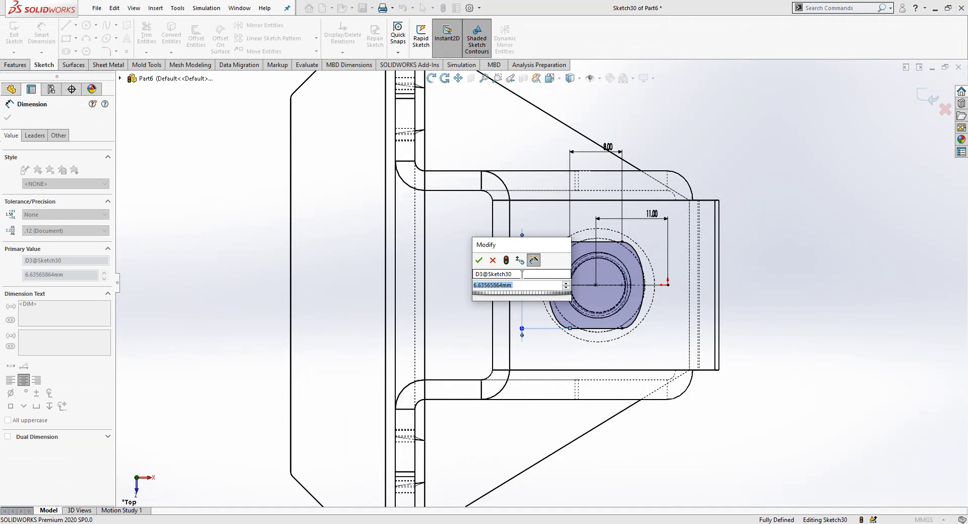
pyautogui.write('5.5')
pyautogui.press('Return')
pyautogui.click(764, 294)
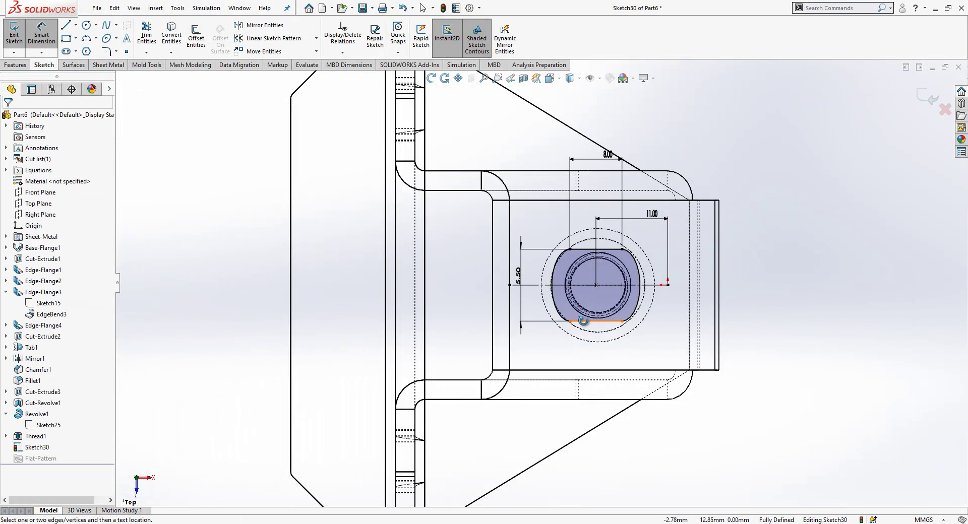
pyautogui.moveTo(763, 294); pyautogui.dragTo(352, 151, button='middle')
pyautogui.hotkey('ctrl', 'b')
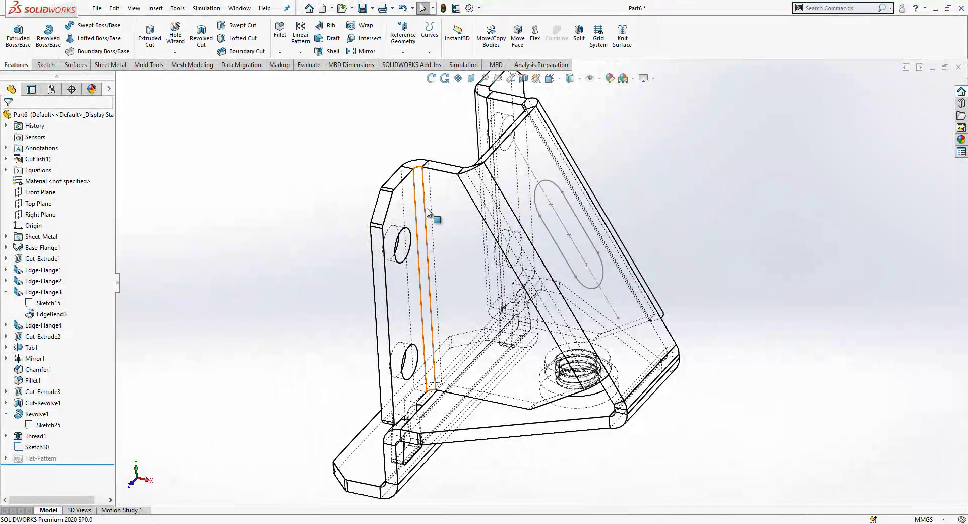
# Extruded-cut Sketch30 through the sloped flange, linked to the sheet thickness
pyautogui.click(550, 229)
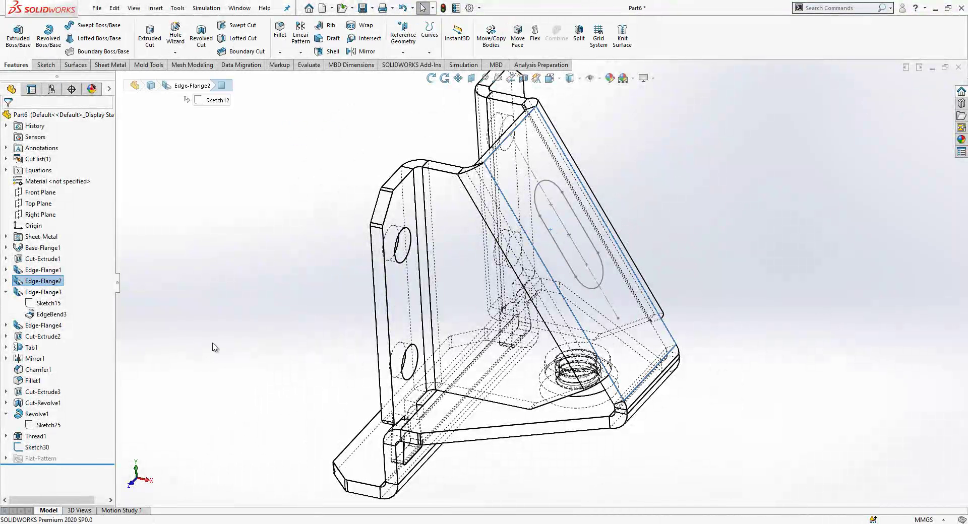
pyautogui.click(37, 447)
pyautogui.click(152, 38)
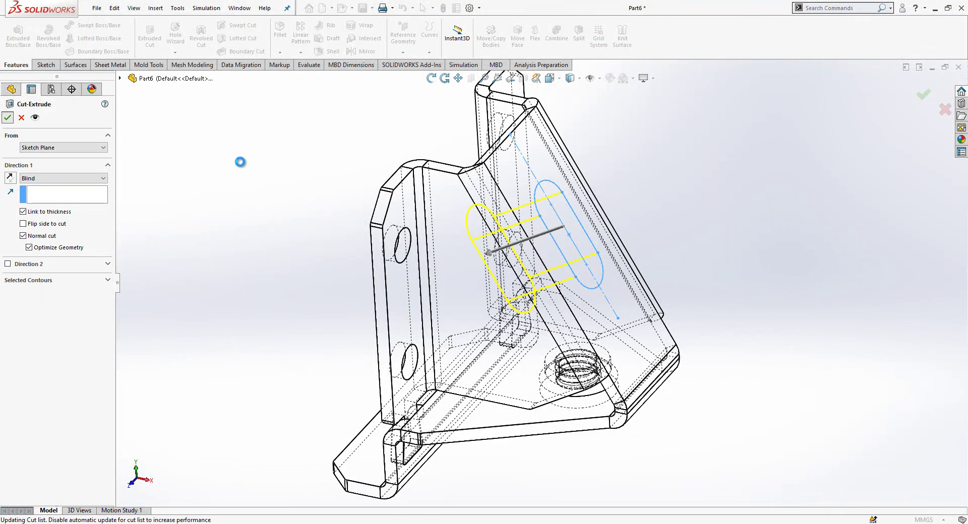
pyautogui.scroll(3, 541, 265)
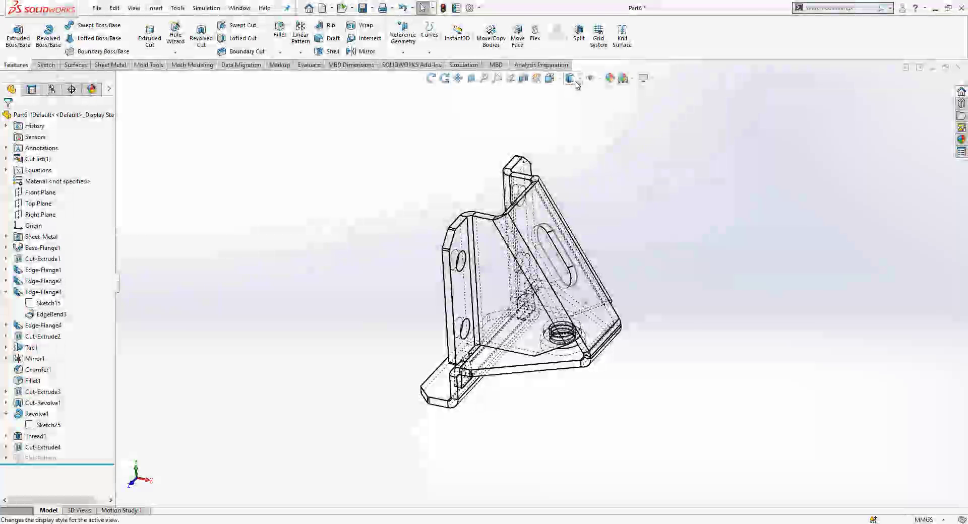
# Set the display style to Shaded With Edges and inspect the slotted flange
pyautogui.click(570, 79)
pyautogui.click(571, 106)
pyautogui.scroll(-3, 580, 280)
pyautogui.scroll(-2, 580, 280)
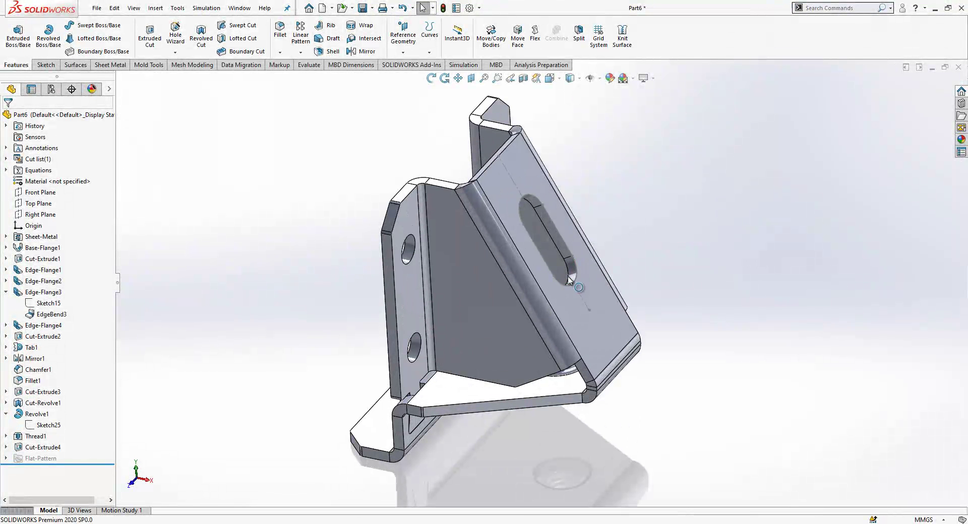
pyautogui.click(582, 281)
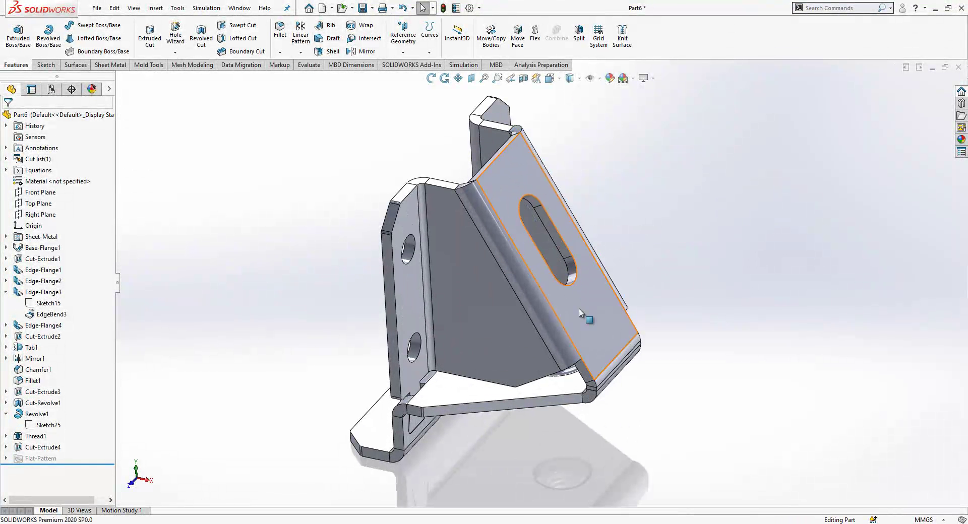
pyautogui.moveTo(469, 303)
pyautogui.mouseDown(button='middle')
pyautogui.moveTo(432, 372)
pyautogui.moveTo(562, 302)
pyautogui.moveTo(525, 339)
pyautogui.moveTo(538, 372)
pyautogui.moveTo(489, 351)
pyautogui.moveTo(411, 380)
pyautogui.moveTo(546, 219)
pyautogui.moveTo(529, 212)
pyautogui.moveTo(503, 238)
pyautogui.moveTo(532, 229)
pyautogui.moveTo(422, 216)
pyautogui.mouseUp(button='middle')
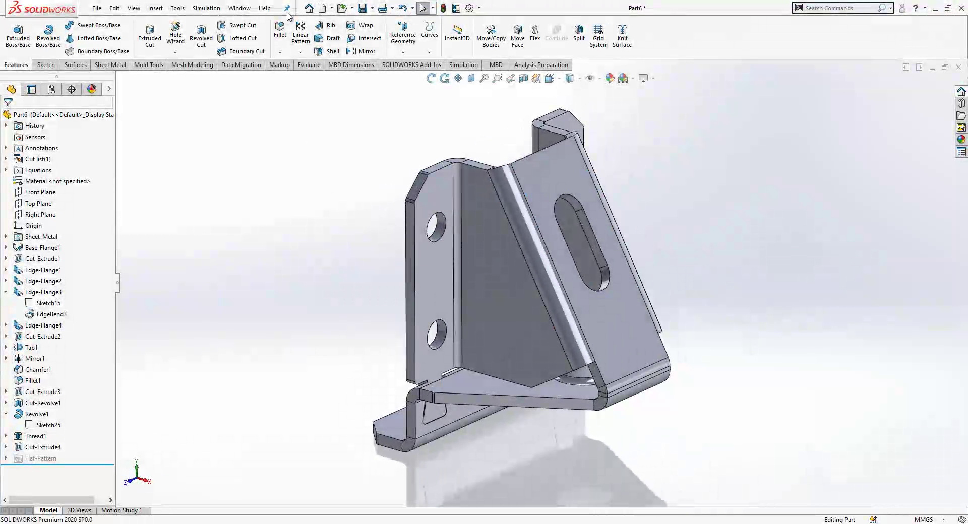
pyautogui.click(239, 7)
# Open the Assy assembly and orbit to view the foot's stud through the new slot
pyautogui.click(251, 113)
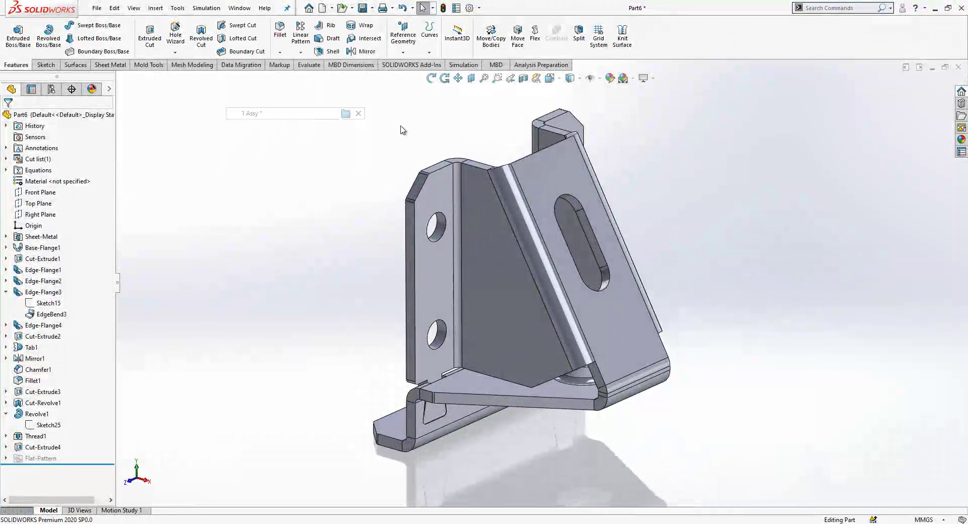
pyautogui.moveTo(573, 273)
pyautogui.mouseDown(button='middle')
pyautogui.moveTo(512, 347)
pyautogui.moveTo(551, 219)
pyautogui.moveTo(551, 179)
pyautogui.moveTo(551, 267)
pyautogui.moveTo(509, 360)
pyautogui.mouseUp(button='middle')
pyautogui.moveTo(480, 407)
pyautogui.mouseDown(button='middle')
pyautogui.moveTo(583, 362)
pyautogui.moveTo(660, 279)
pyautogui.moveTo(621, 295)
pyautogui.moveTo(647, 188)
pyautogui.moveTo(620, 320)
pyautogui.moveTo(609, 319)
pyautogui.moveTo(628, 246)
pyautogui.moveTo(607, 314)
pyautogui.mouseUp(button='middle')
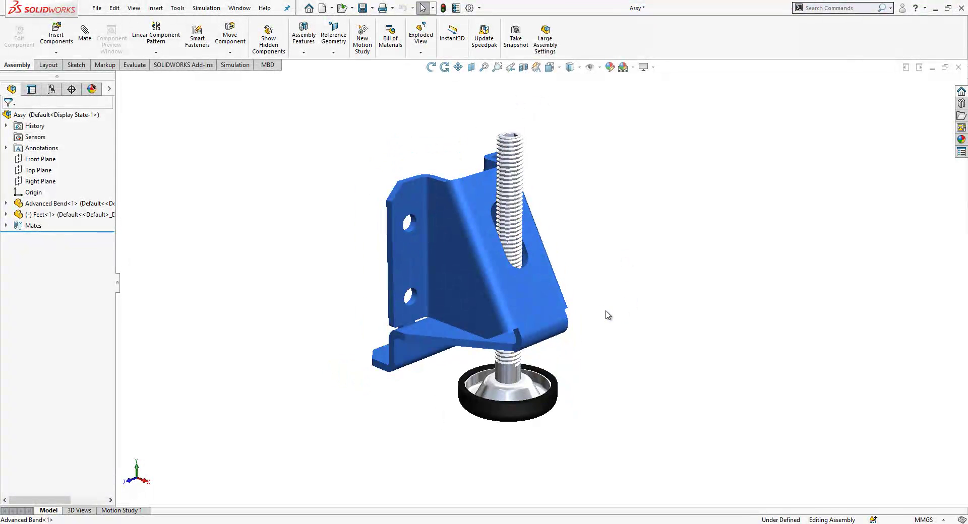
pyautogui.moveTo(456, 232); pyautogui.dragTo(449, 230, button='middle')
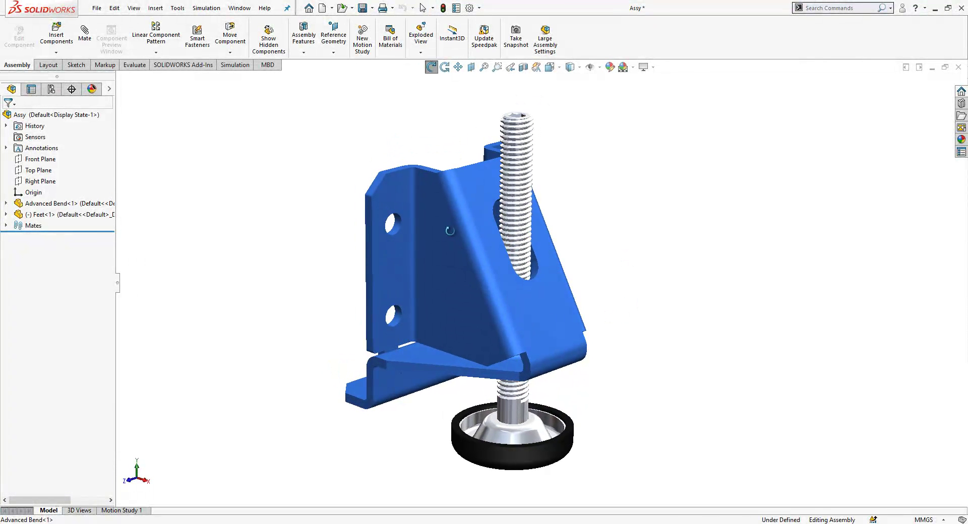
pyautogui.moveTo(449, 231); pyautogui.dragTo(452, 235, button='middle')
pyautogui.press('Escape')
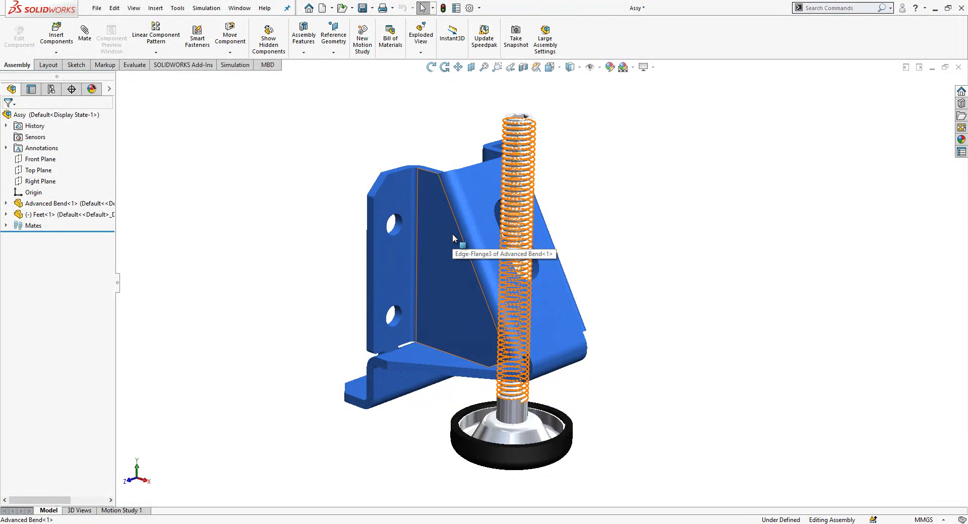